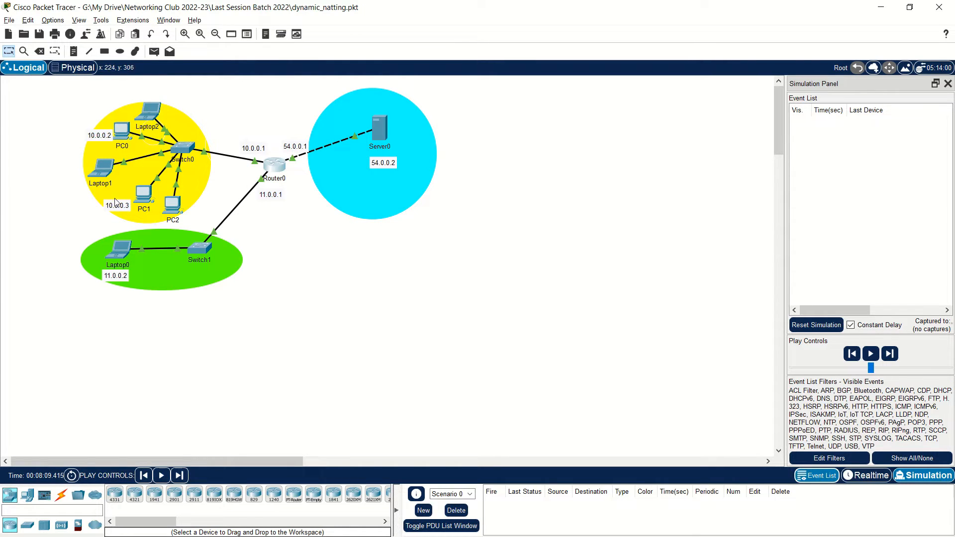
- Add a simple PDU from Laptop2 to Server0
{"action": "left_click", "coordinate": [154, 51]}
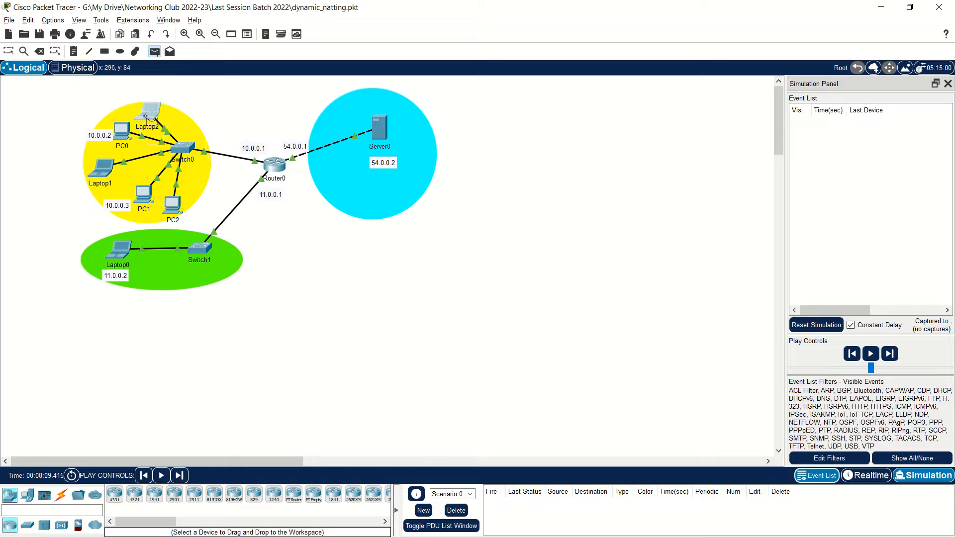
{"action": "left_click", "coordinate": [146, 116]}
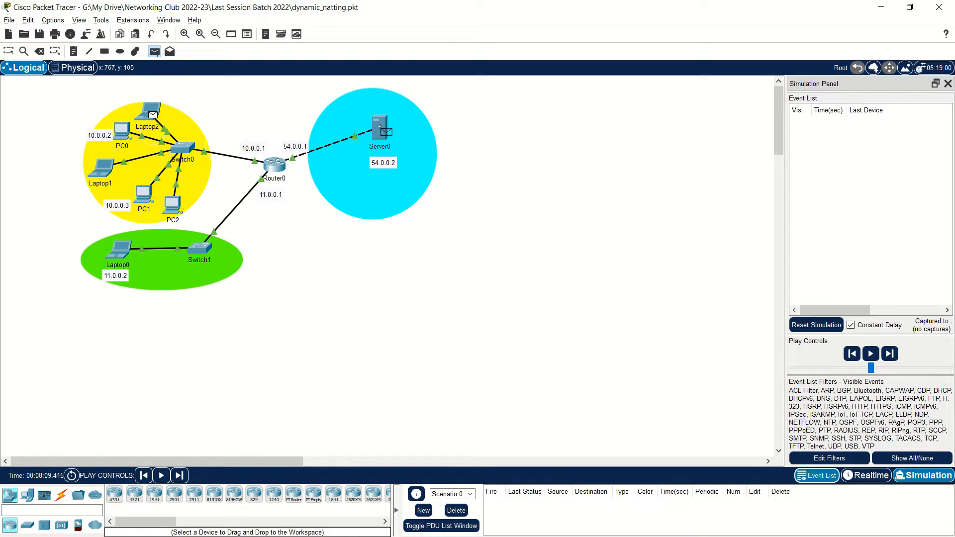
{"action": "left_click", "coordinate": [380, 128]}
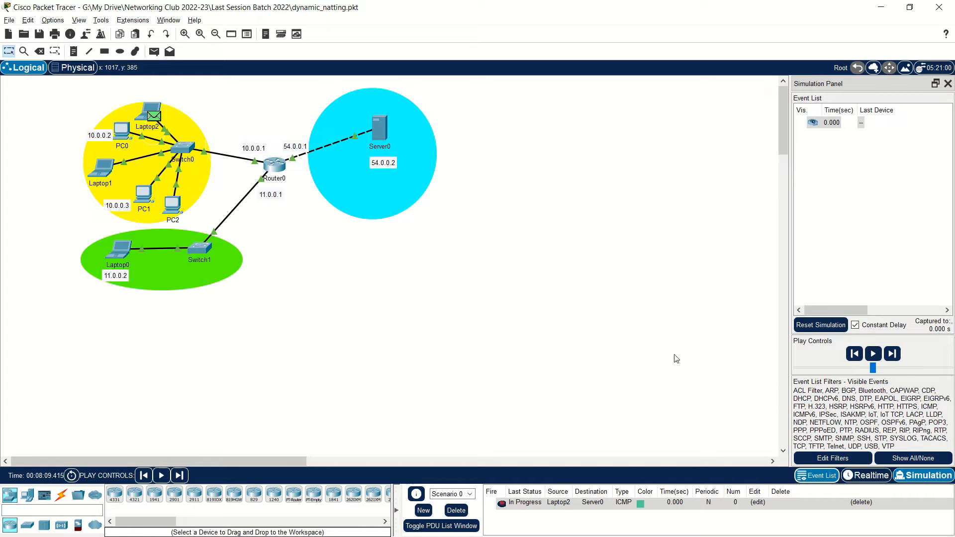
- Examine the source and destination IP addresses in the outbound PDU details at Laptop2
{"action": "left_click", "coordinate": [155, 116]}
{"action": "left_click", "coordinate": [390, 135]}
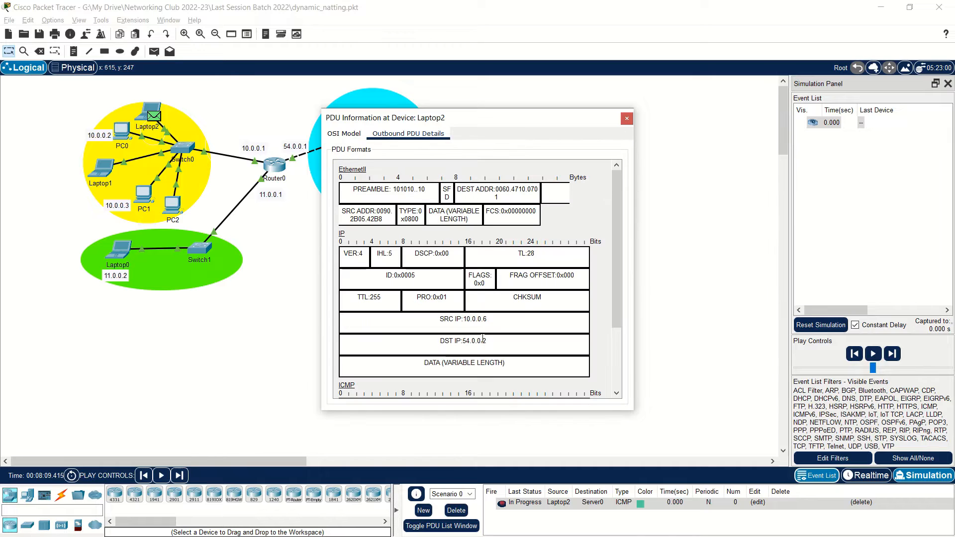
{"action": "left_click_drag", "start_coordinate": [491, 322], "coordinate": [427, 311]}
{"action": "left_click_drag", "start_coordinate": [496, 343], "coordinate": [423, 343]}
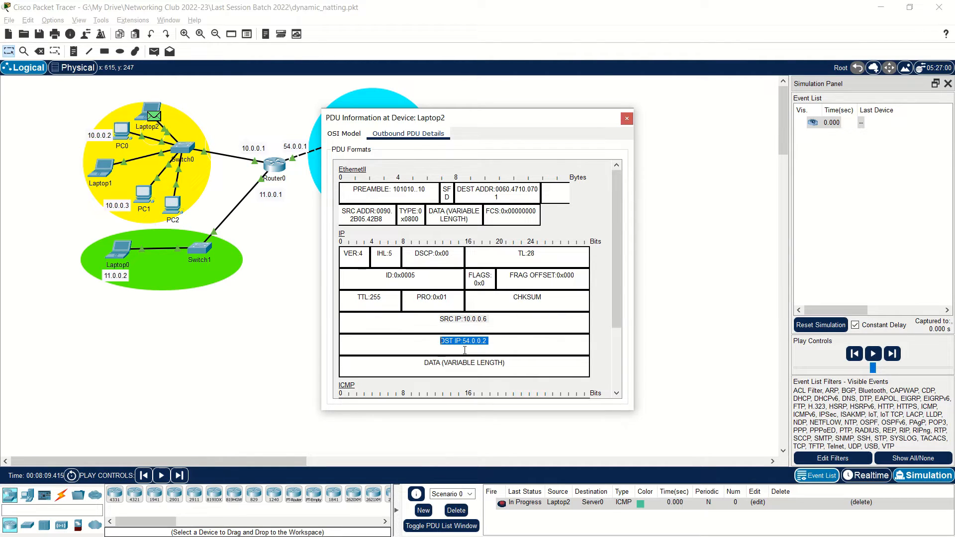
{"action": "left_click", "coordinate": [626, 117]}
- Advance the simulation until the packet reaches Router0 and examine the source and destination IPs in its inbound PDU details
{"action": "left_click", "coordinate": [892, 355]}
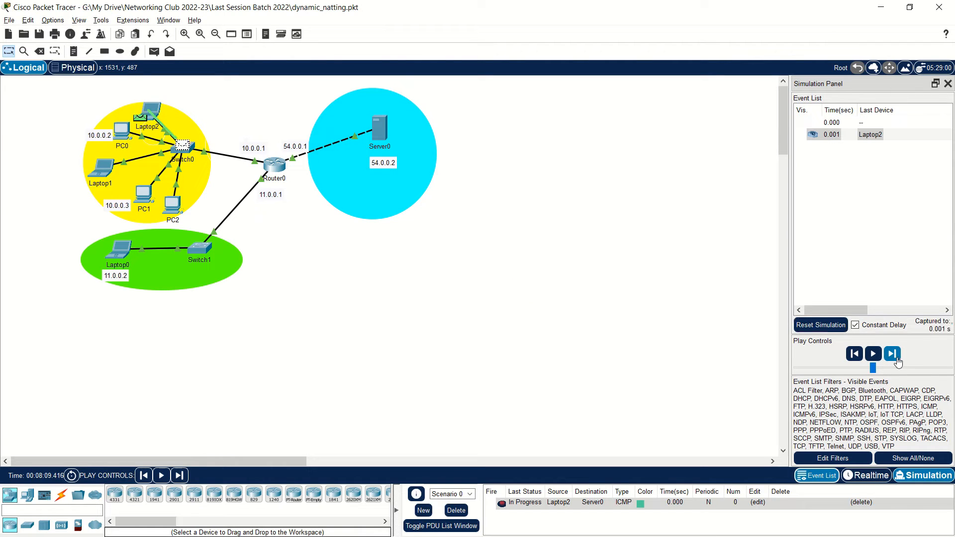
{"action": "left_click", "coordinate": [893, 354]}
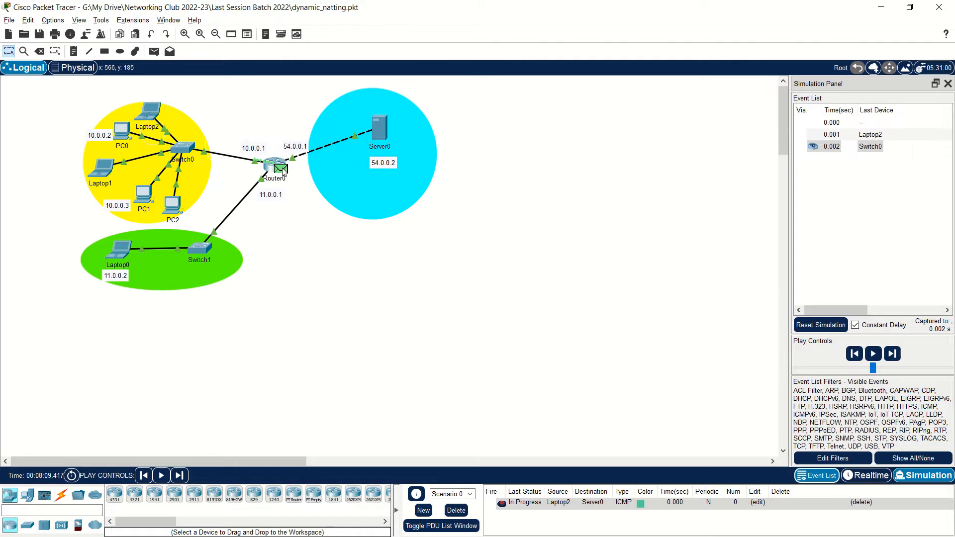
{"action": "left_click", "coordinate": [281, 169]}
{"action": "left_click", "coordinate": [393, 135]}
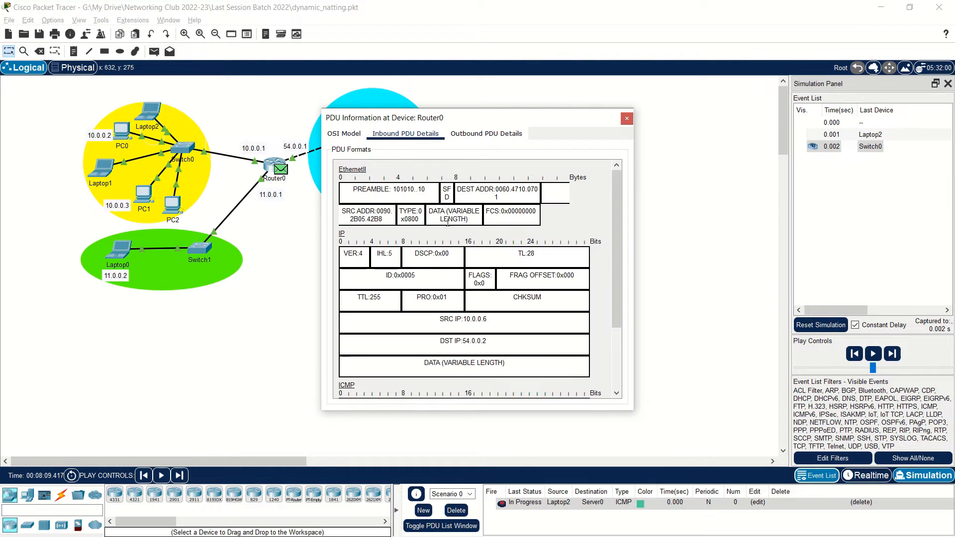
{"action": "left_click_drag", "start_coordinate": [493, 318], "coordinate": [424, 319]}
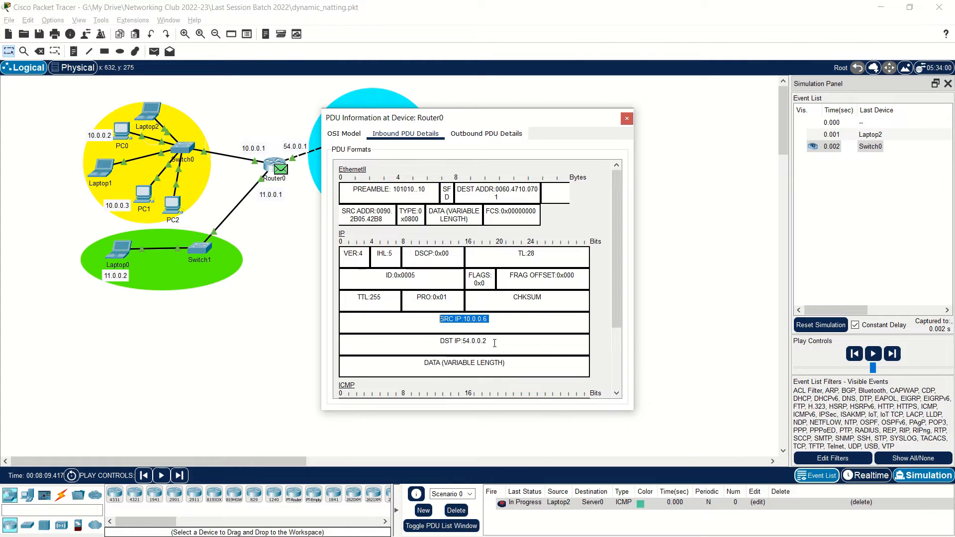
{"action": "left_click_drag", "start_coordinate": [495, 343], "coordinate": [422, 344]}
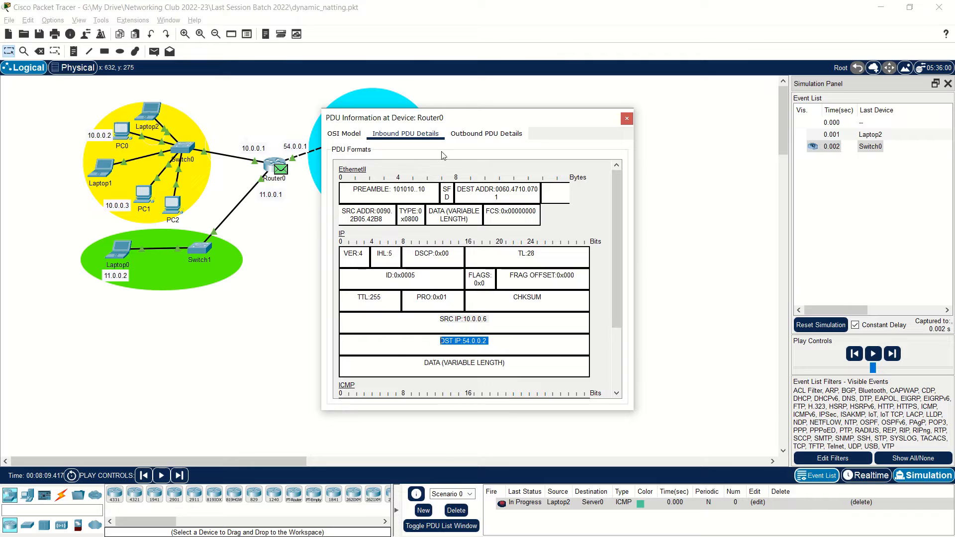
- Compare the source and destination IPs in Router0's outbound PDU details with those of the inbound PDU
{"action": "left_click", "coordinate": [484, 140]}
{"action": "left_click", "coordinate": [481, 135]}
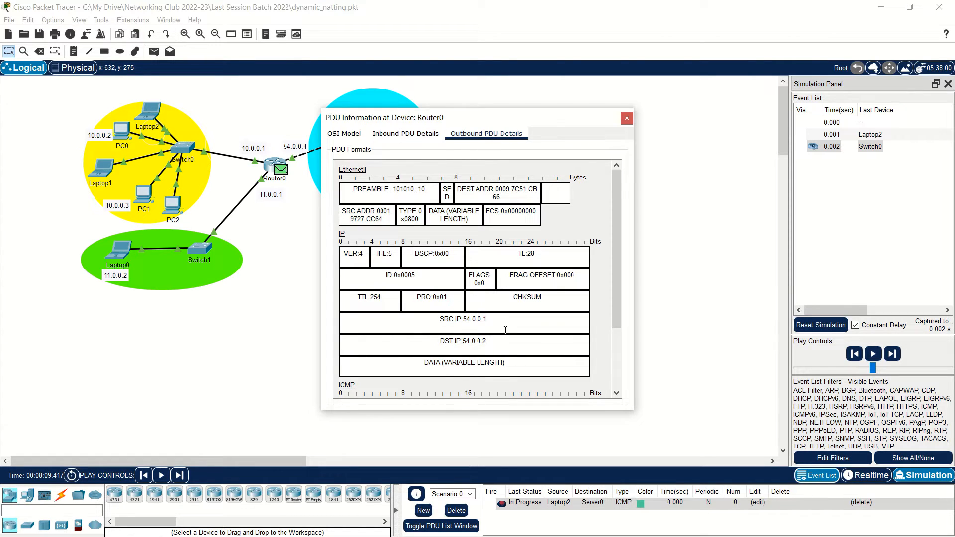
{"action": "left_click", "coordinate": [405, 134]}
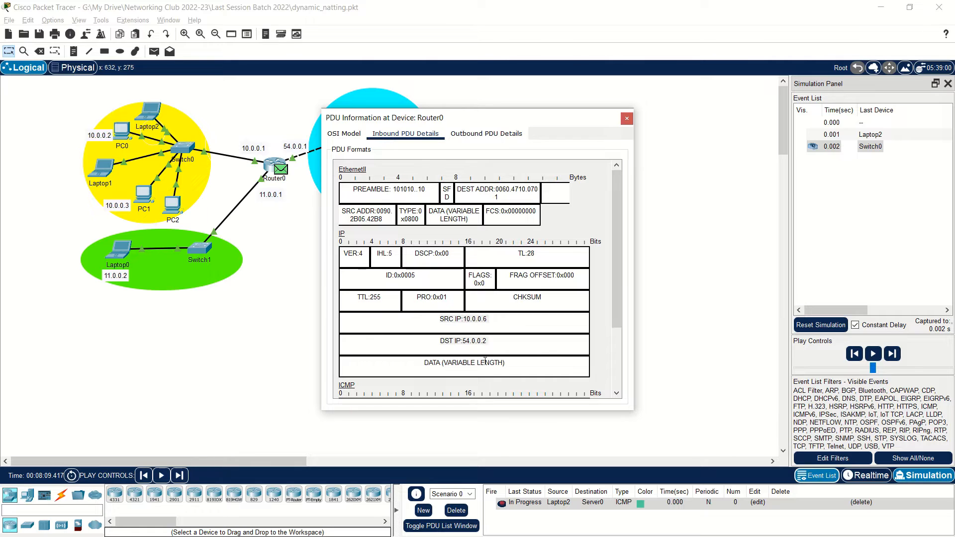
{"action": "left_click_drag", "start_coordinate": [492, 319], "coordinate": [419, 321]}
{"action": "left_click", "coordinate": [469, 137]}
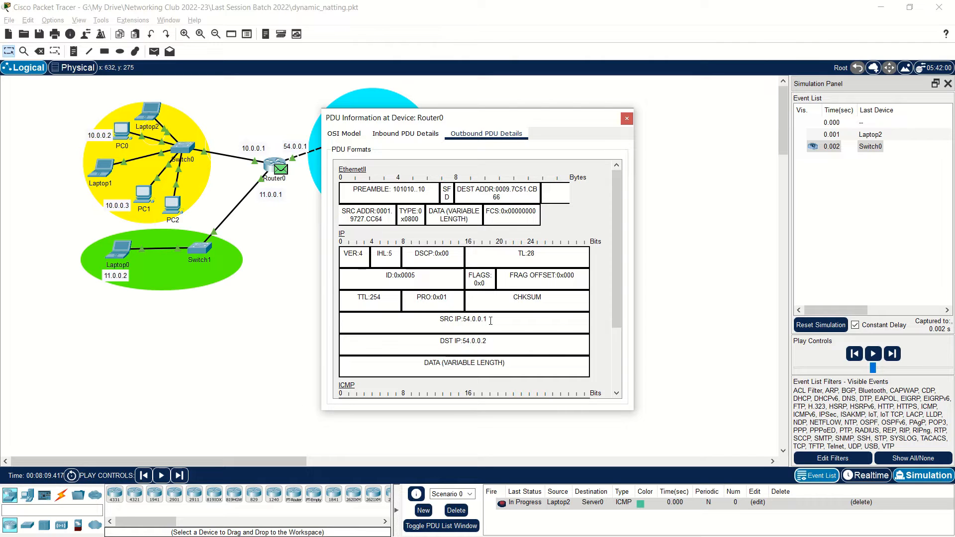
{"action": "left_click_drag", "start_coordinate": [492, 319], "coordinate": [344, 318]}
{"action": "left_click_drag", "start_coordinate": [490, 338], "coordinate": [391, 339]}
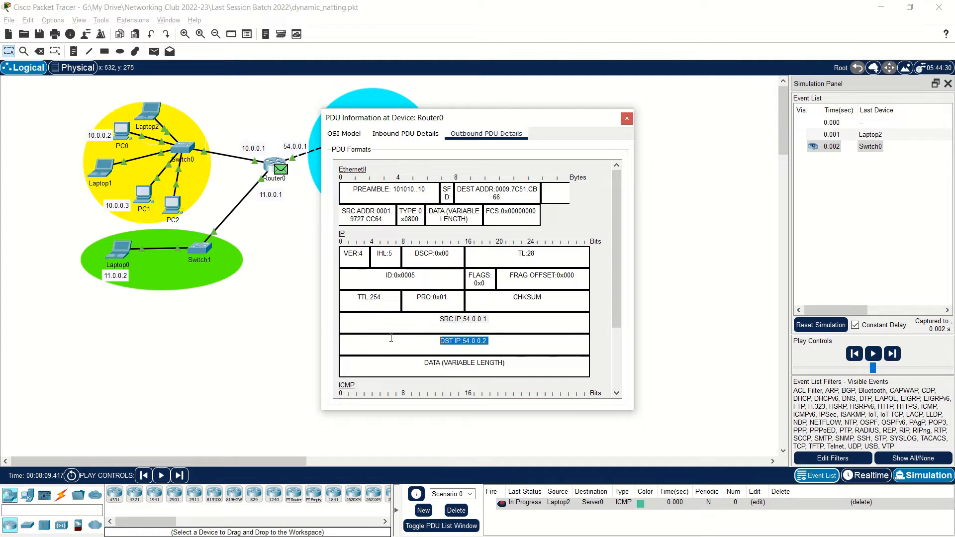
{"action": "left_click", "coordinate": [626, 118]}
- Advance the simulation until Server0's reply arrives back at Router0
{"action": "left_click", "coordinate": [890, 356]}
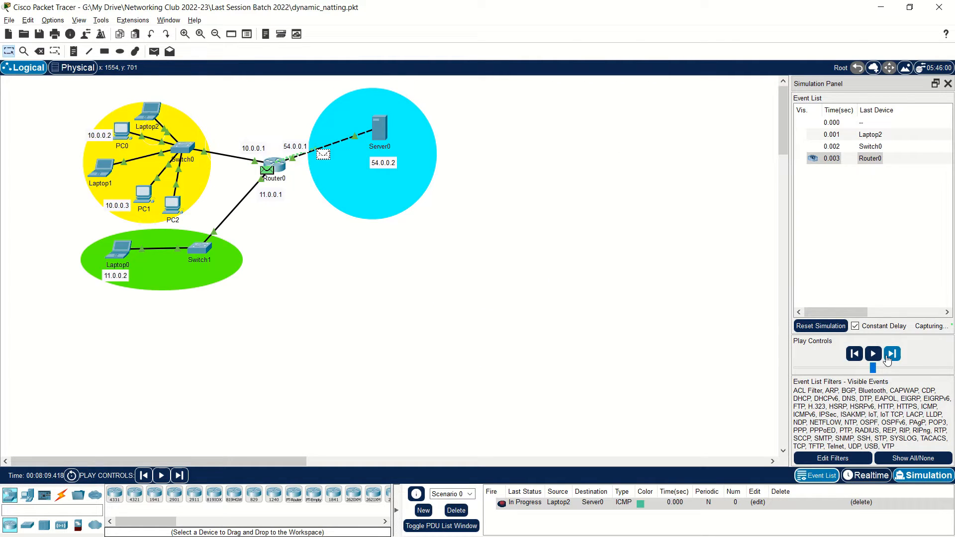
{"action": "left_click", "coordinate": [891, 354]}
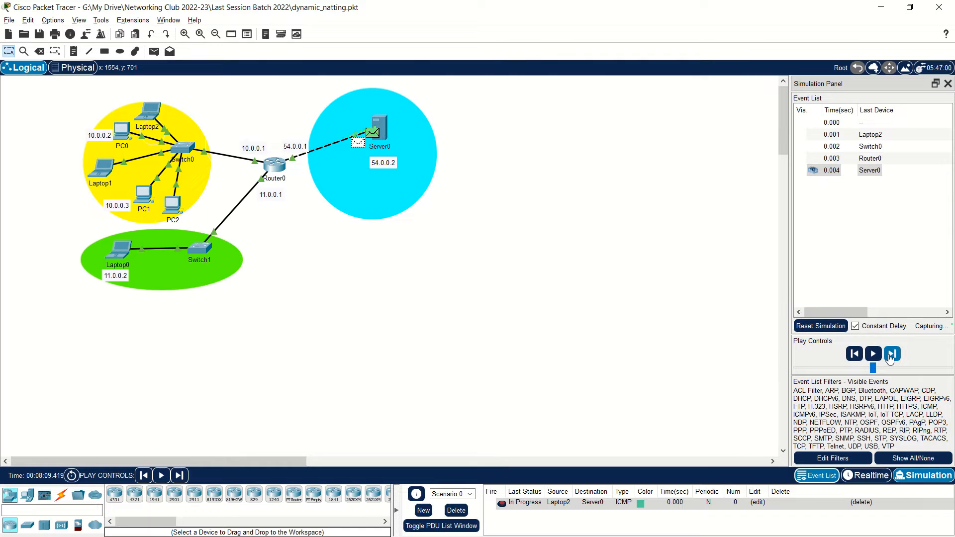
{"action": "left_click", "coordinate": [271, 169]}
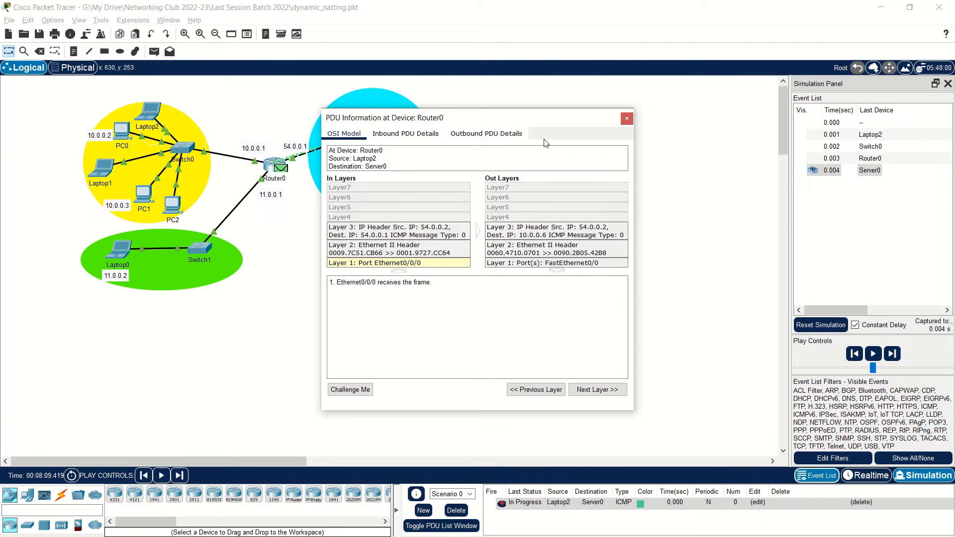
{"action": "left_click", "coordinate": [628, 119]}
- Open Router0's command line and enter privileged mode with enable
{"action": "left_click", "coordinate": [273, 168]}
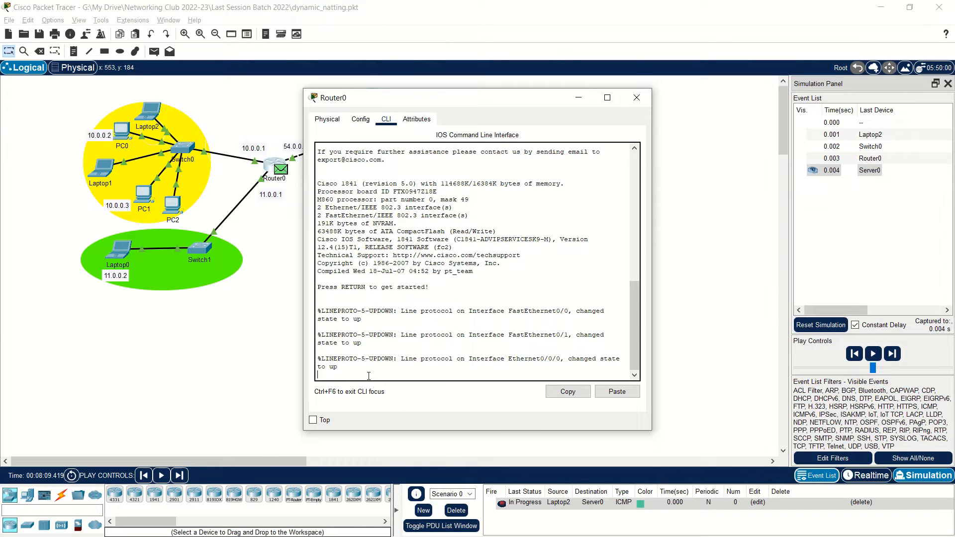
{"action": "key", "text": "Return"}
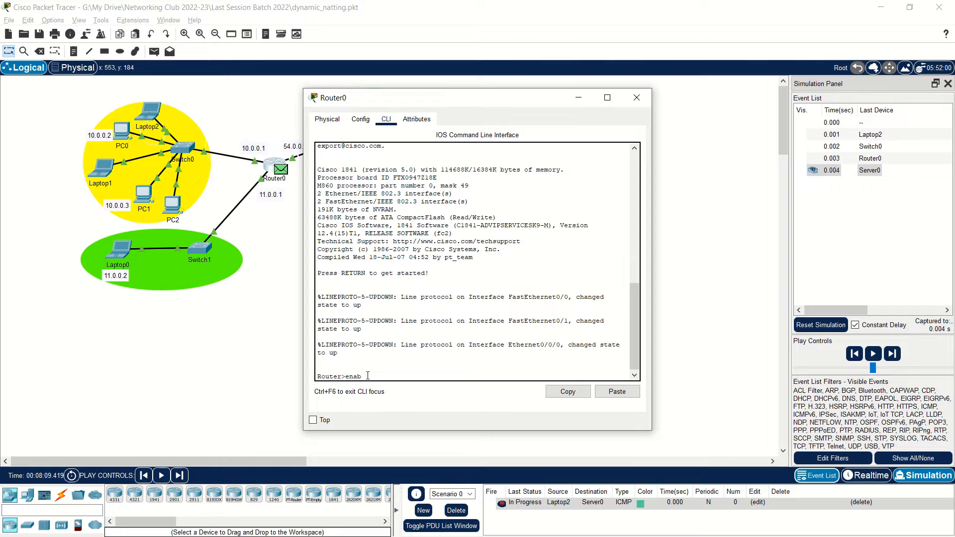
{"action": "type", "text": "enab"}
{"action": "key", "text": "Tab"}
{"action": "key", "text": "Return"}
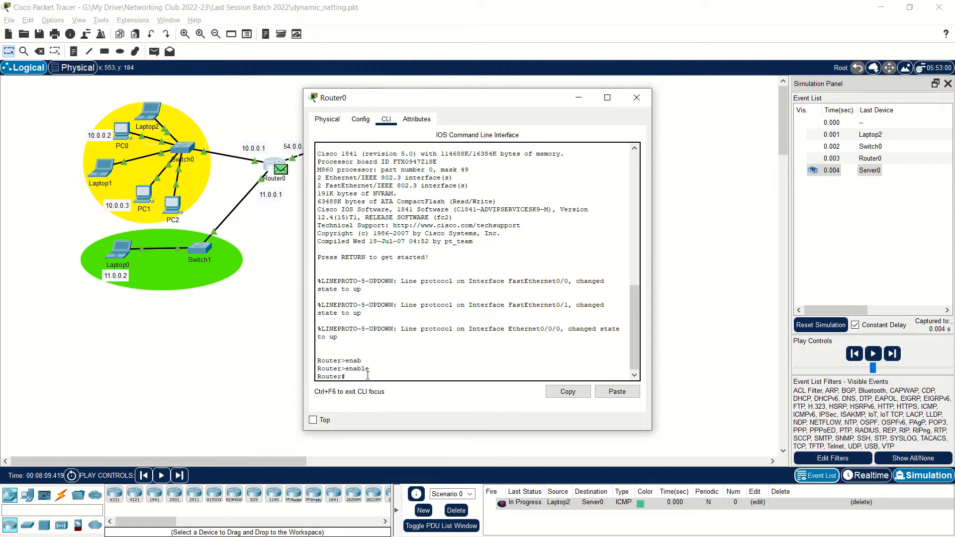
- Run show ip nat translations on Router0
{"action": "type", "text": "sh"}
{"action": "key", "text": "Tab"}
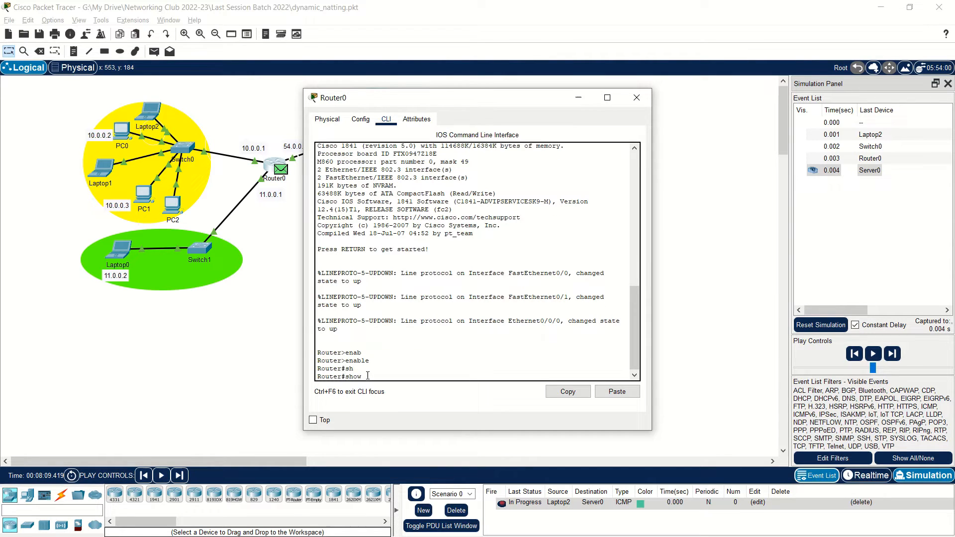
{"action": "type", "text": "ip na"}
{"action": "key", "text": "Tab"}
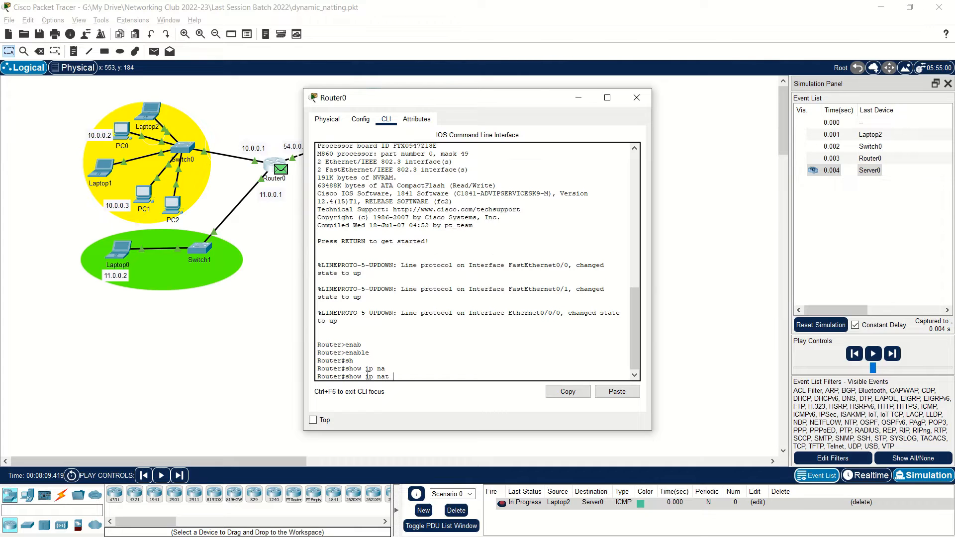
{"action": "type", "text": "tra"}
{"action": "key", "text": "Tab"}
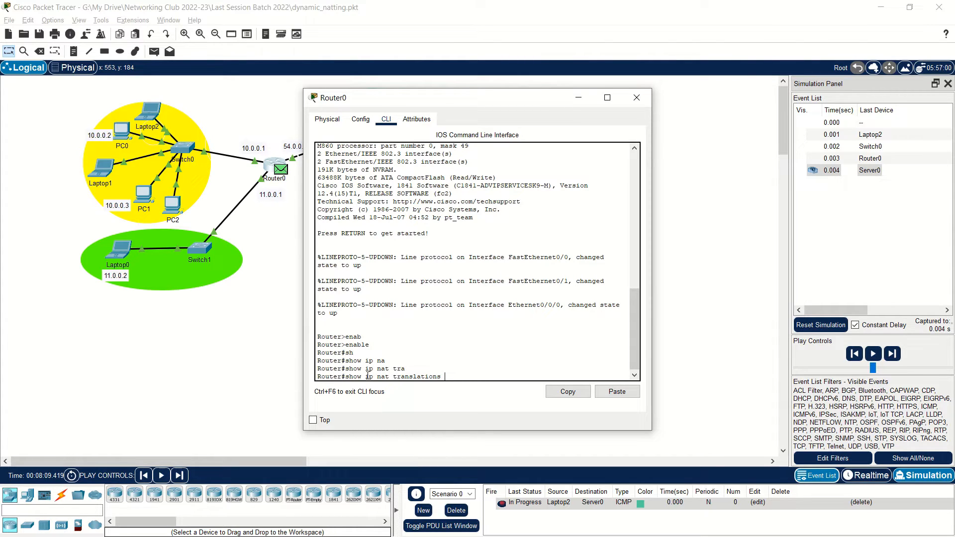
{"action": "key", "text": "Return"}
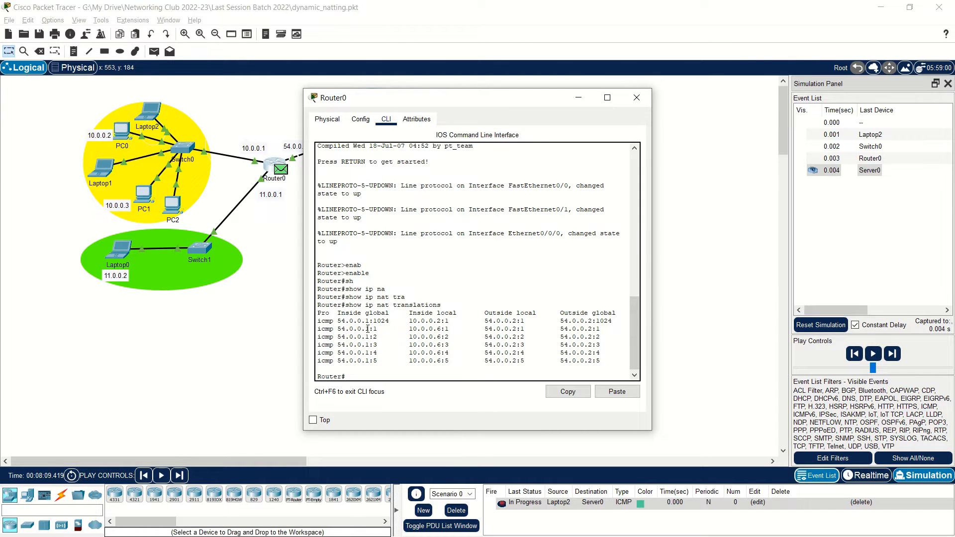
- Examine the inside global, inside local and outside global addresses in Router0's NAT translation table
{"action": "left_click_drag", "start_coordinate": [600, 361], "coordinate": [317, 314]}
{"action": "left_click_drag", "start_coordinate": [334, 360], "coordinate": [319, 322]}
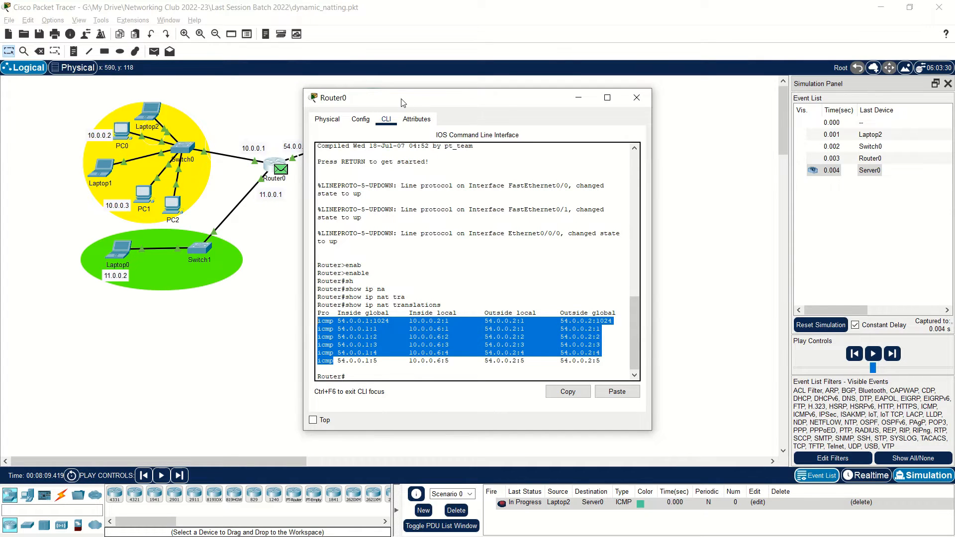
{"action": "left_click_drag", "start_coordinate": [404, 98], "coordinate": [575, 97]}
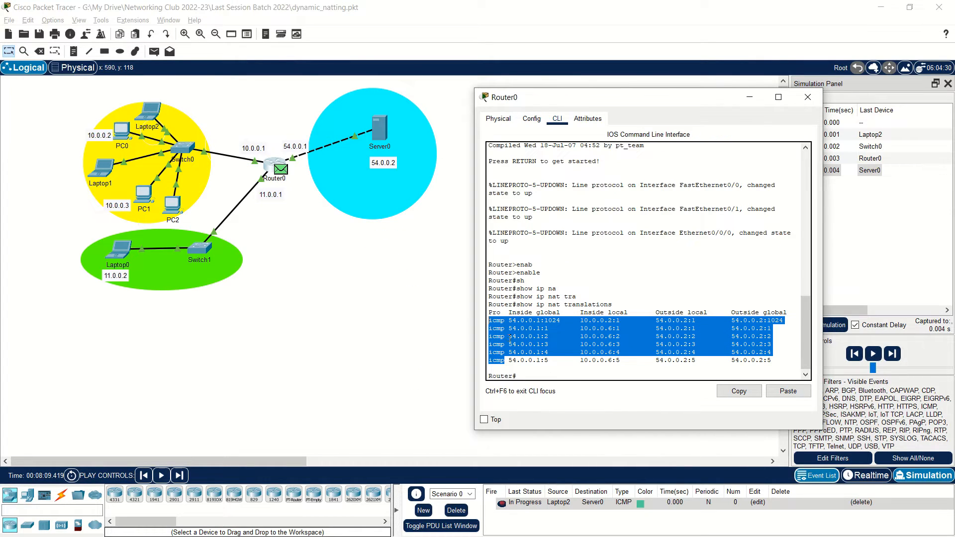
{"action": "left_click", "coordinate": [510, 363]}
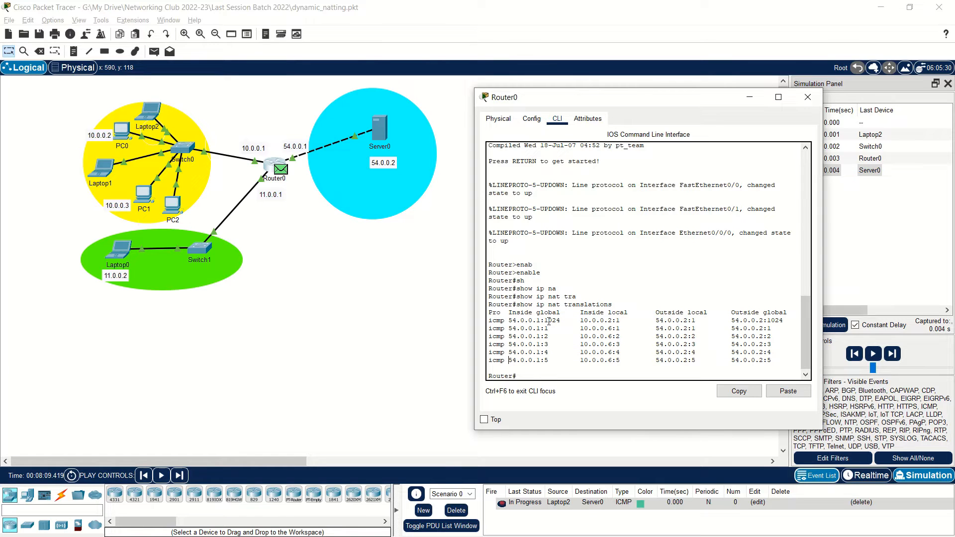
{"action": "left_click_drag", "start_coordinate": [540, 321], "coordinate": [509, 322]}
{"action": "left_click_drag", "start_coordinate": [612, 320], "coordinate": [574, 320]}
{"action": "left_click_drag", "start_coordinate": [732, 313], "coordinate": [775, 359]}
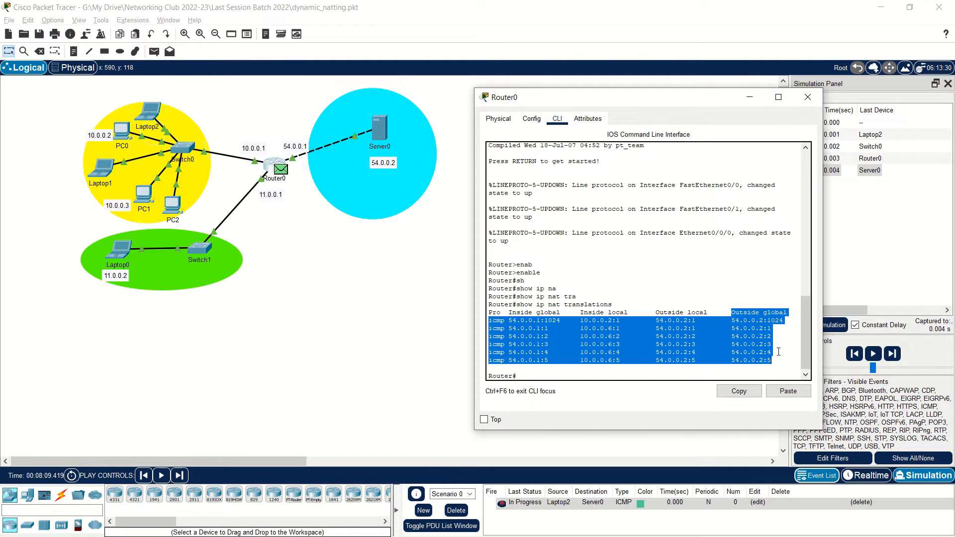
{"action": "left_click", "coordinate": [778, 351]}
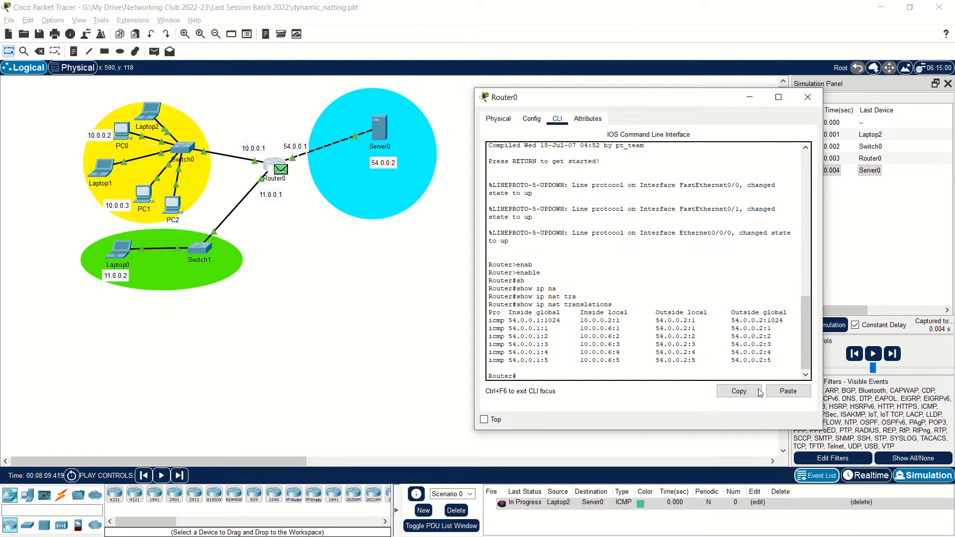
- Close Router0's window, advance the simulation by one event and delete the current PDU scenario
{"action": "left_click", "coordinate": [807, 97]}
{"action": "left_click", "coordinate": [892, 355]}
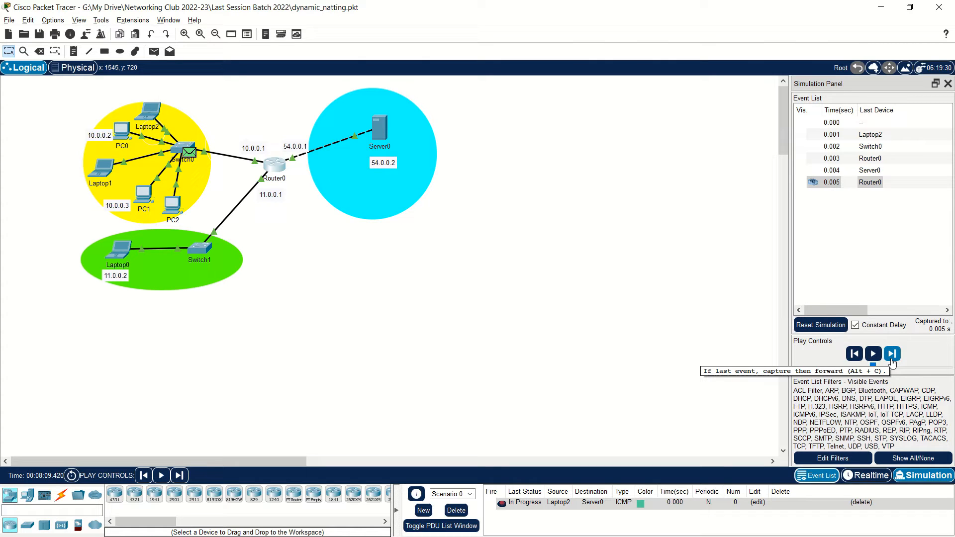
{"action": "left_click", "coordinate": [456, 511]}
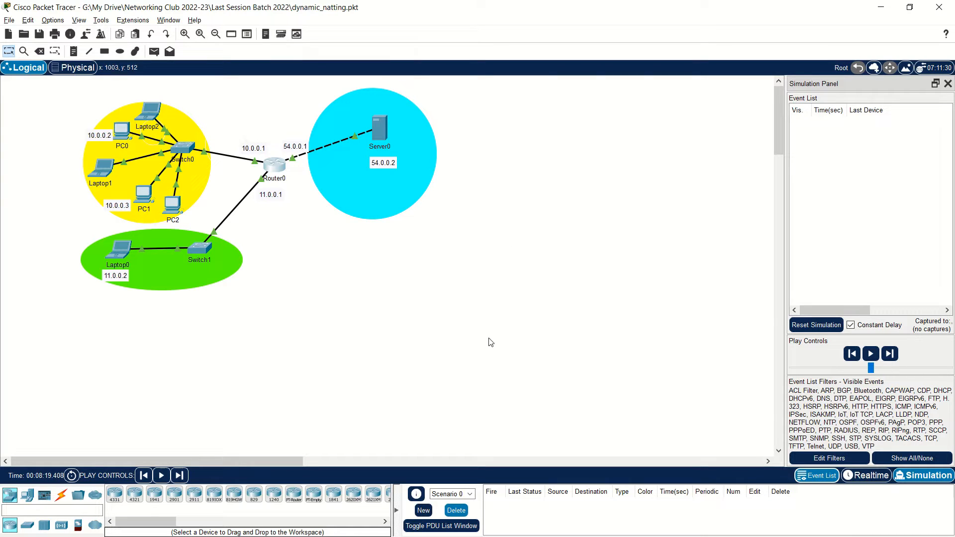
- Delete the entire network topology from the workspace
{"action": "left_click_drag", "start_coordinate": [639, 413], "coordinate": [36, 94]}
{"action": "key", "text": "Delete"}
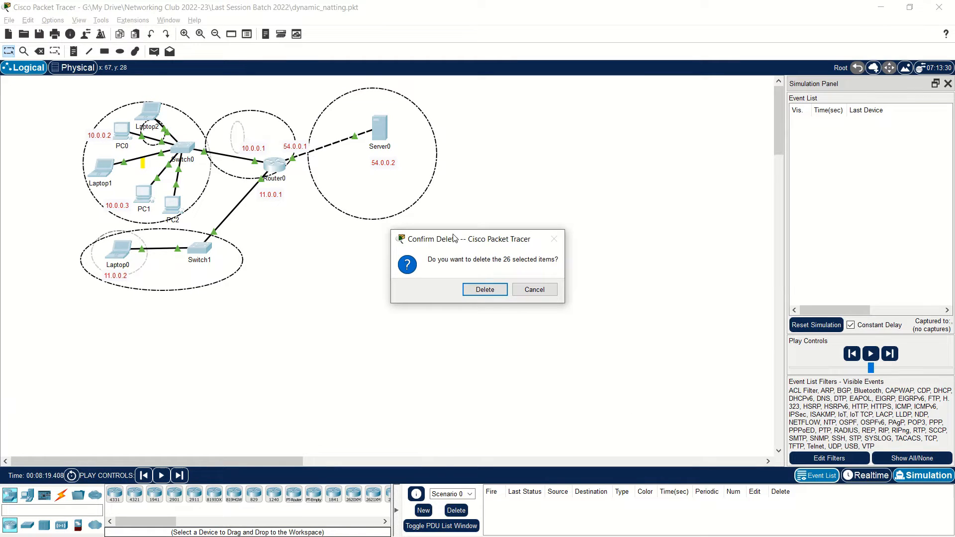
{"action": "left_click", "coordinate": [473, 288]}
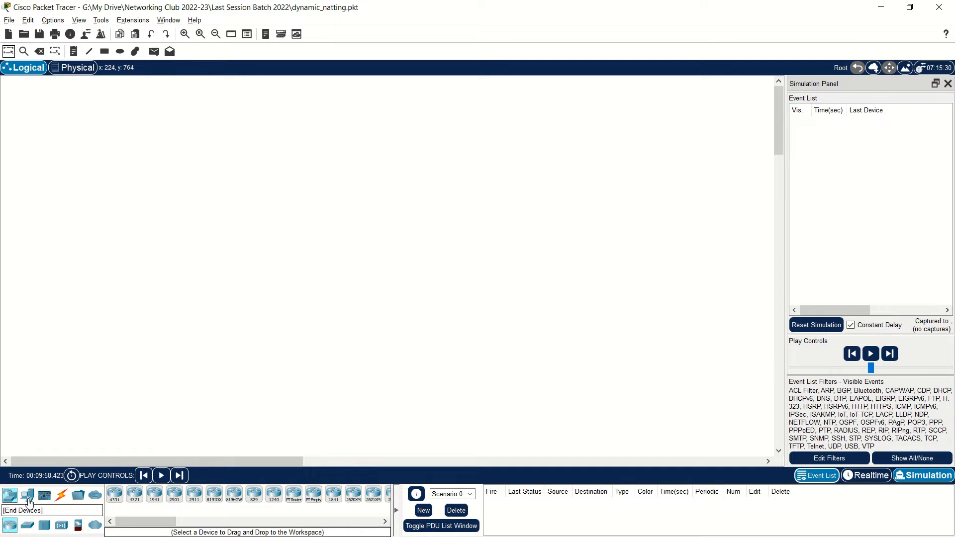
- Place an 1841 router in the empty workspace
{"action": "left_click_drag", "start_coordinate": [149, 522], "coordinate": [161, 523]}
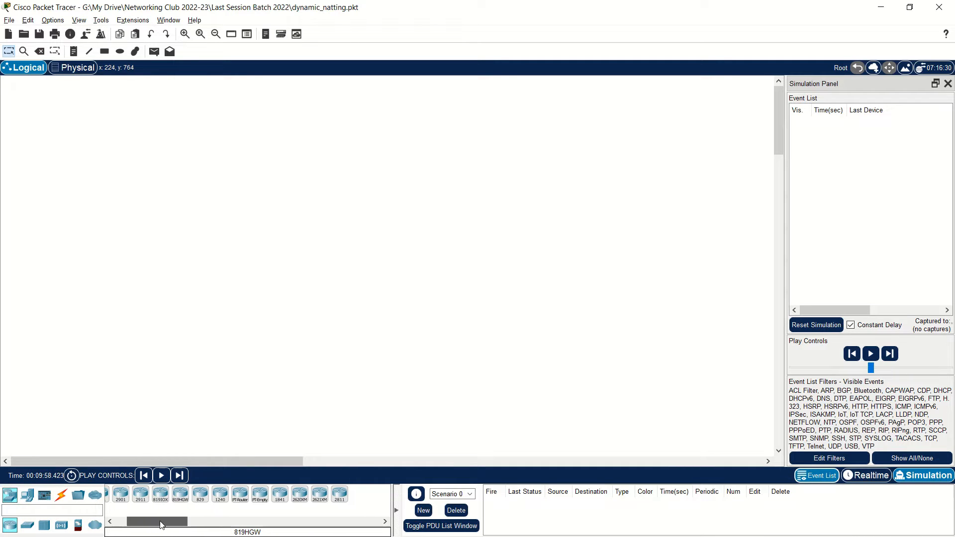
{"action": "left_click_drag", "start_coordinate": [280, 495], "coordinate": [290, 211]}
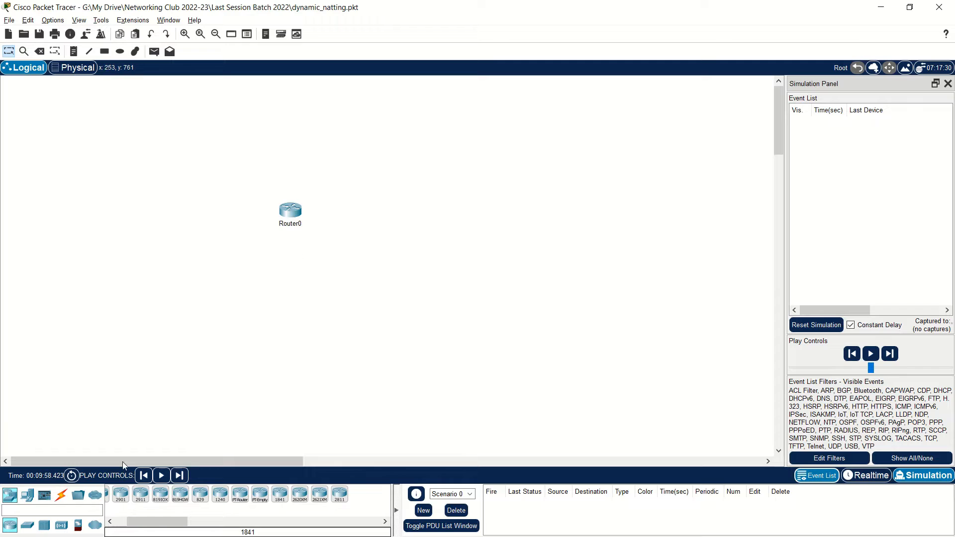
- Power off Router0, install WIC-1ENET modules in both of its expansion slots, restore the power and close its window
{"action": "left_click", "coordinate": [28, 495]}
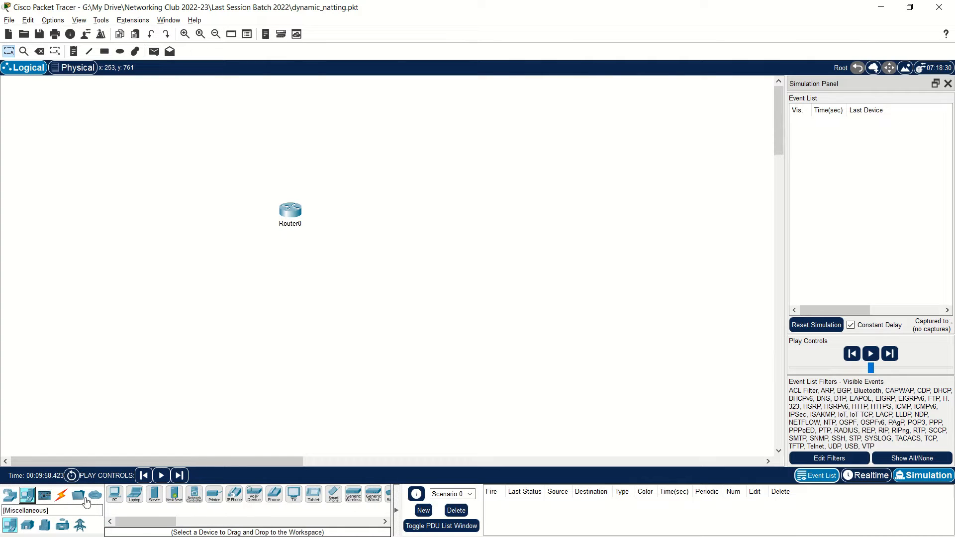
{"action": "left_click", "coordinate": [10, 495]}
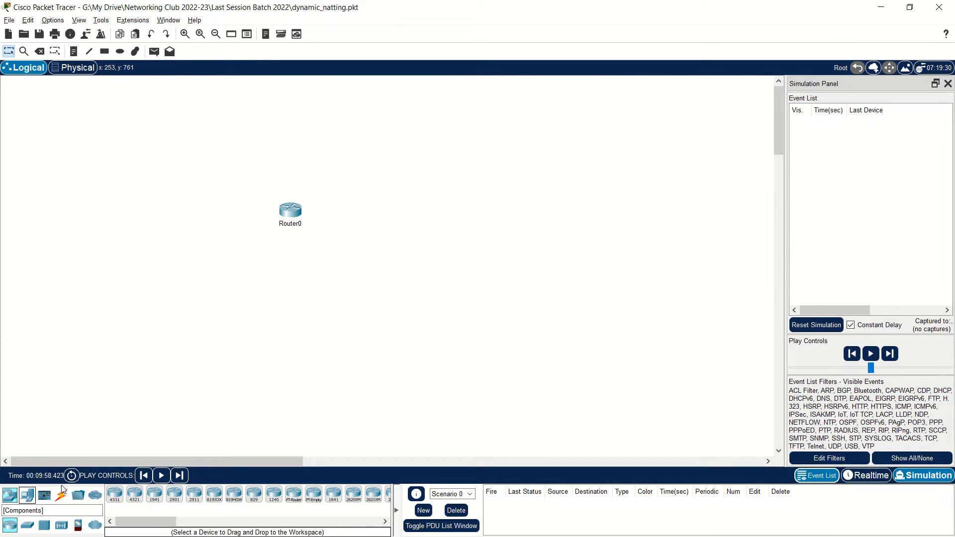
{"action": "left_click", "coordinate": [287, 217]}
{"action": "left_click", "coordinate": [386, 120]}
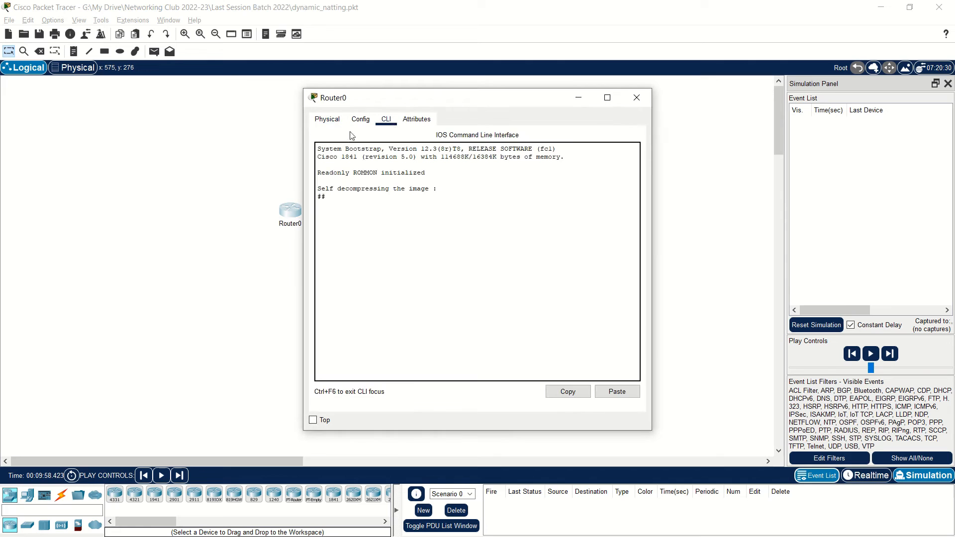
{"action": "left_click", "coordinate": [327, 120]}
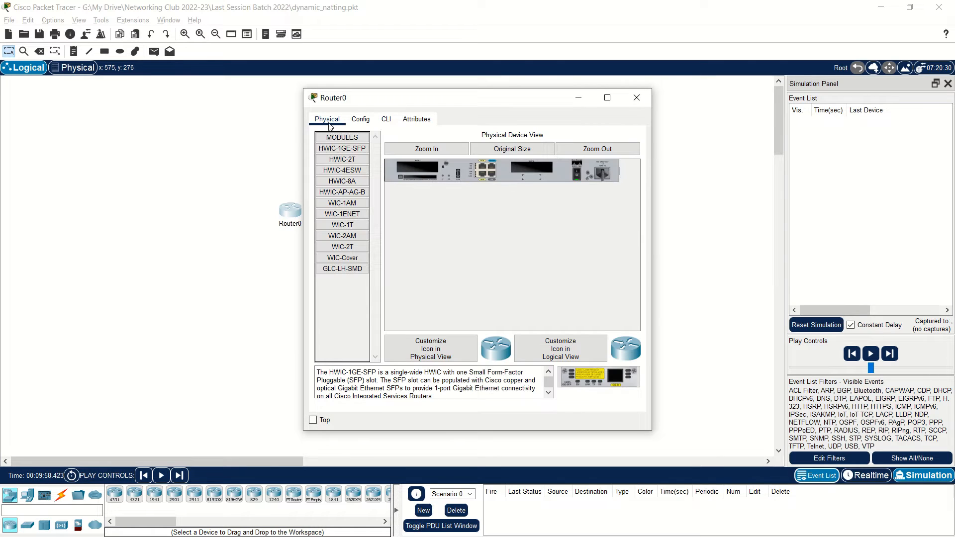
{"action": "left_click", "coordinate": [577, 174]}
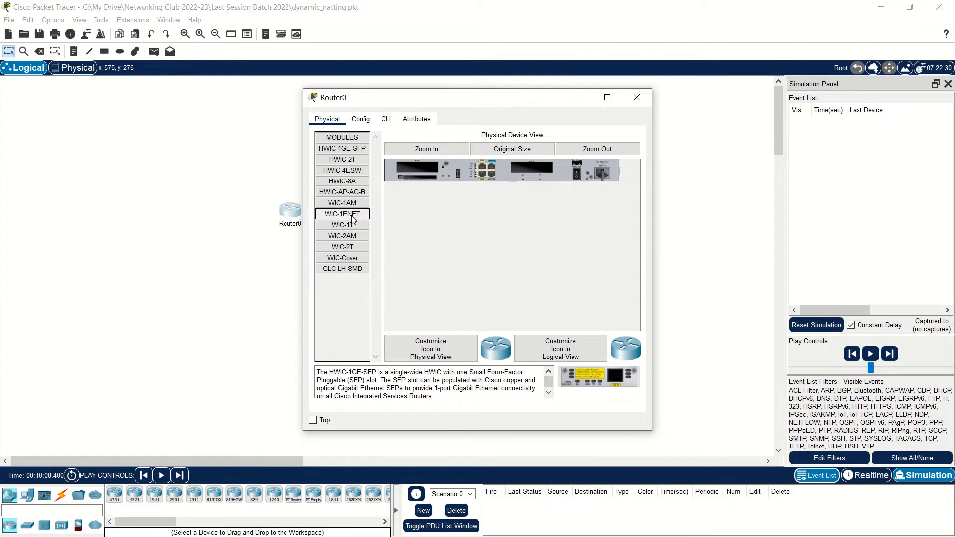
{"action": "left_click_drag", "start_coordinate": [342, 214], "coordinate": [526, 173]}
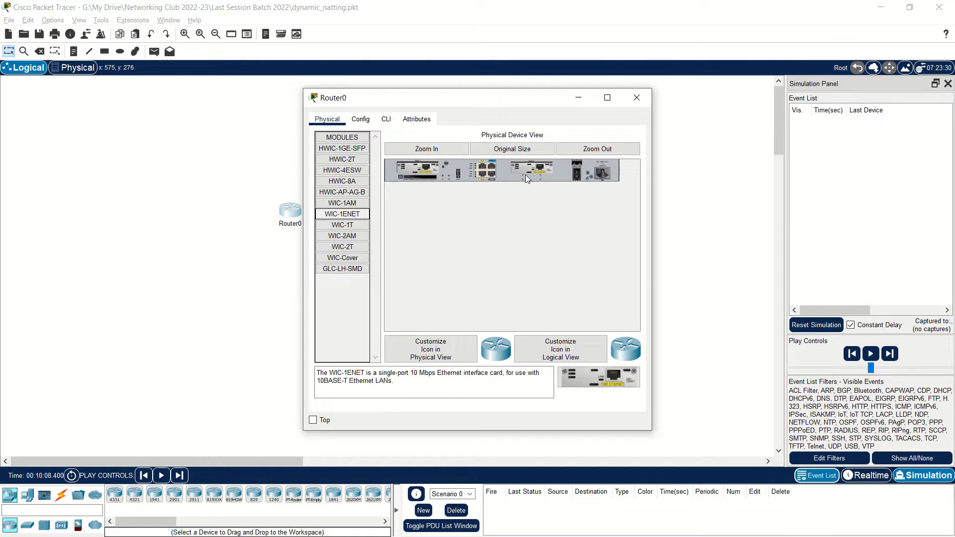
{"action": "left_click", "coordinate": [576, 175]}
{"action": "left_click", "coordinate": [636, 98]}
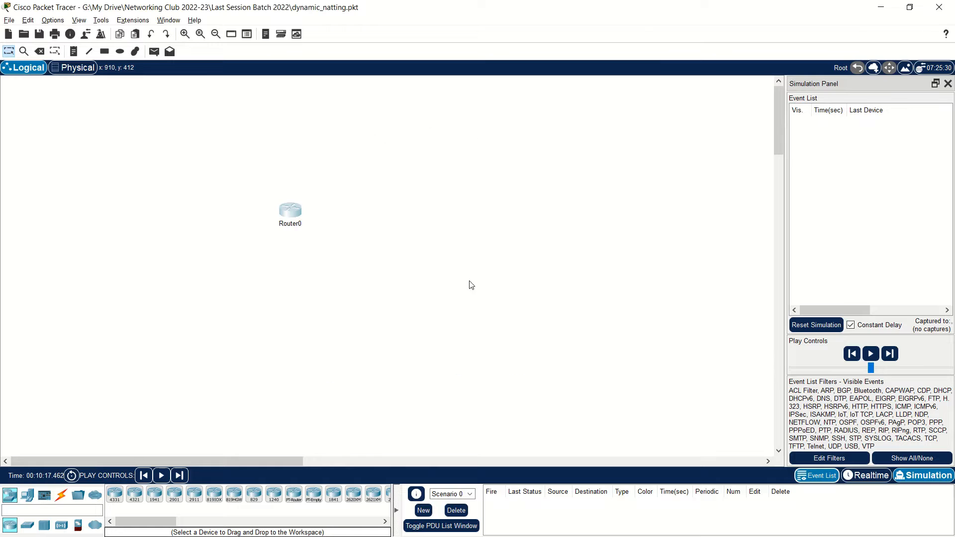
- Place a Server-PT in the workspace to the right of Router0
{"action": "left_click", "coordinate": [28, 495]}
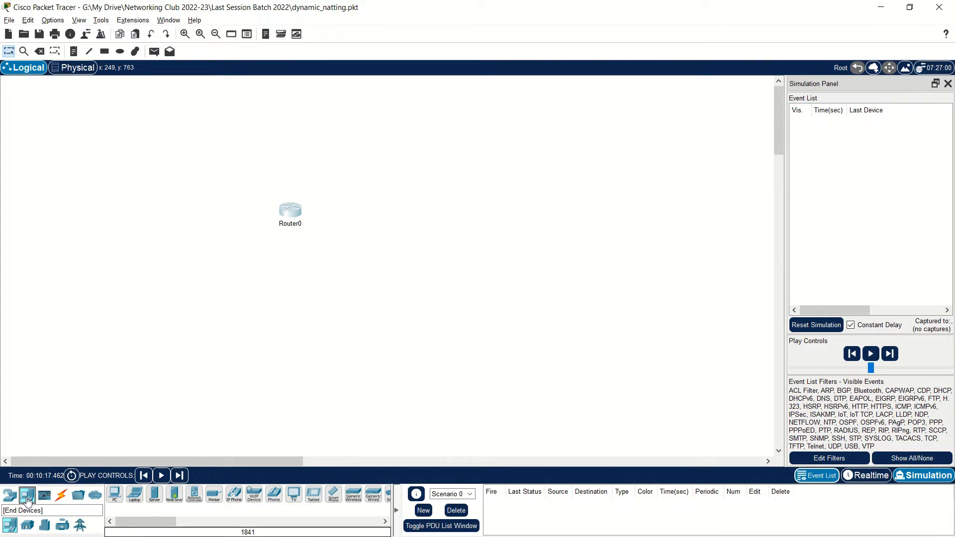
{"action": "left_click", "coordinate": [154, 495]}
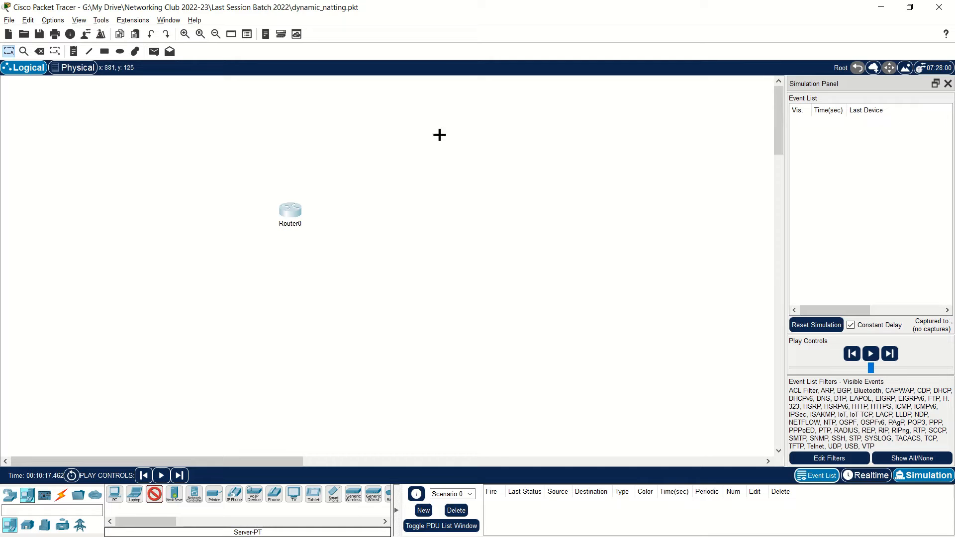
{"action": "left_click", "coordinate": [412, 194]}
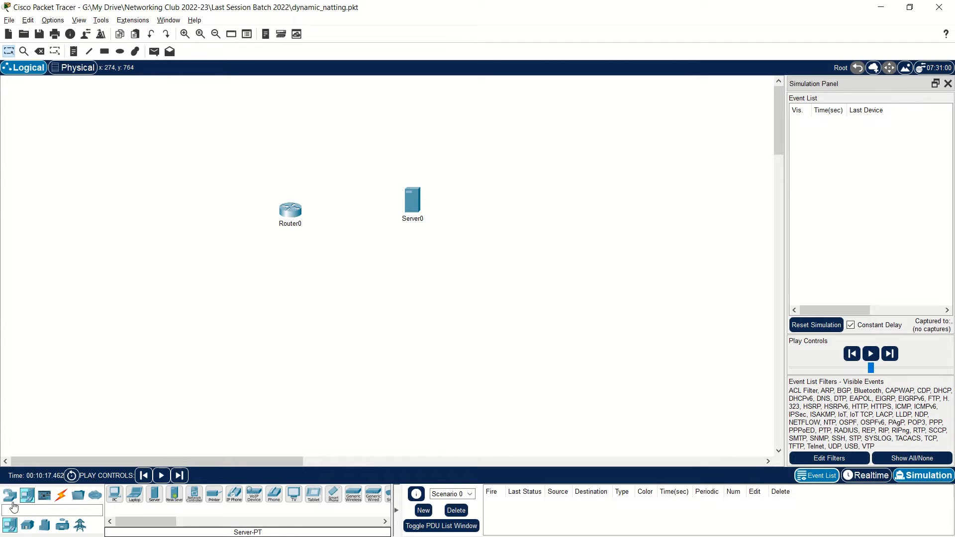
- Place a 2950-24 switch to the left of Router0
{"action": "left_click", "coordinate": [10, 495]}
{"action": "left_click", "coordinate": [28, 494]}
{"action": "left_click", "coordinate": [9, 495]}
{"action": "left_click", "coordinate": [27, 524]}
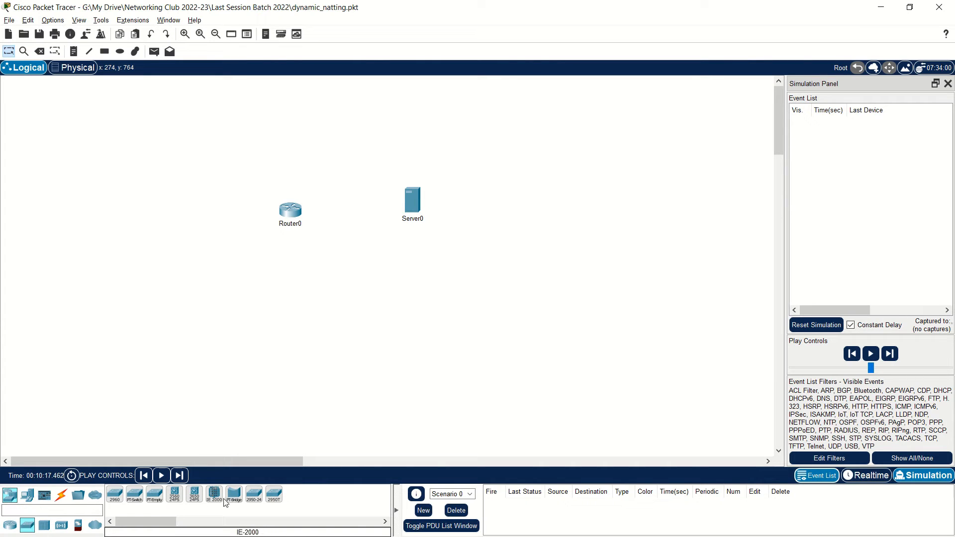
{"action": "left_click", "coordinate": [254, 497]}
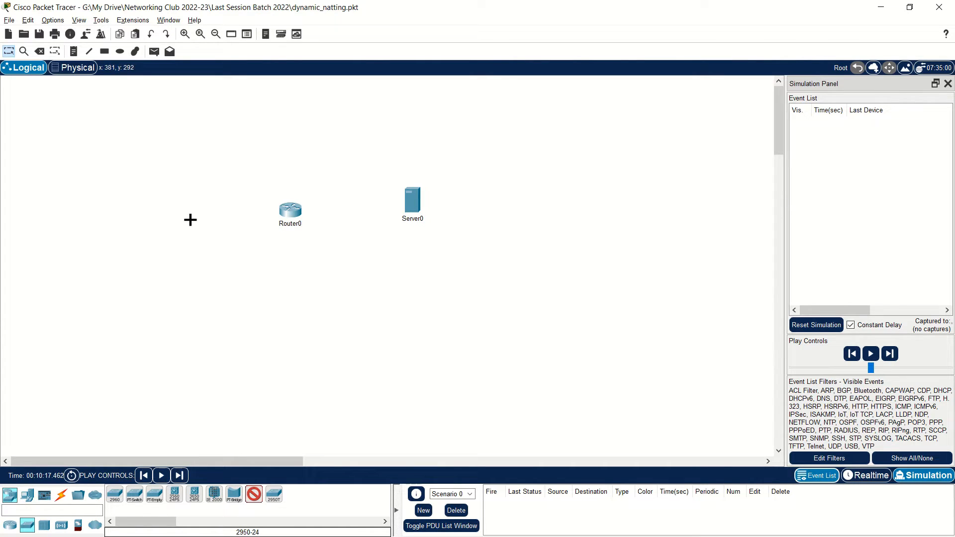
{"action": "left_click", "coordinate": [191, 219]}
- Place two PCs and a laptop in a vertical column left of Switch0, evening out the spacing by moving PC1 up slightly
{"action": "left_click", "coordinate": [24, 500]}
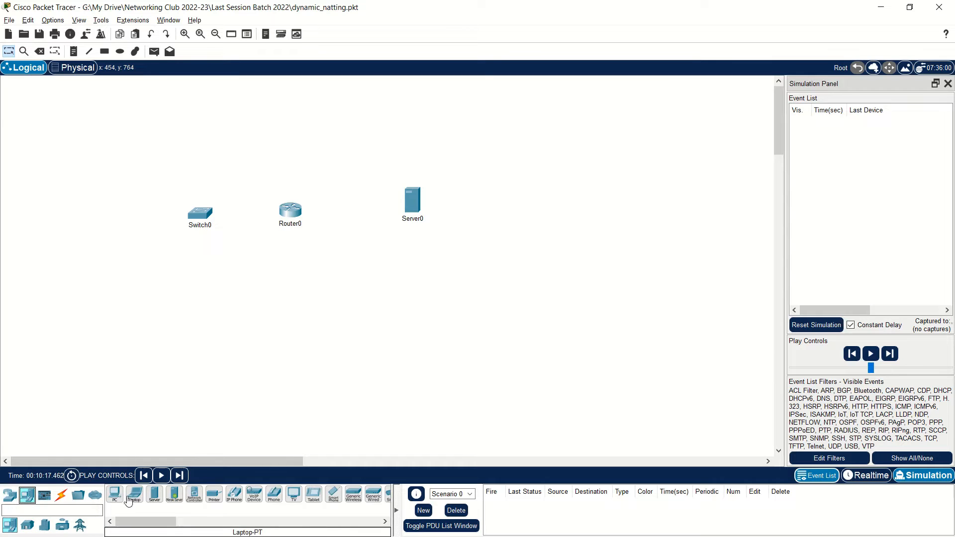
{"action": "left_click", "coordinate": [114, 493]}
{"action": "left_click", "coordinate": [100, 172]}
{"action": "left_click", "coordinate": [114, 494]}
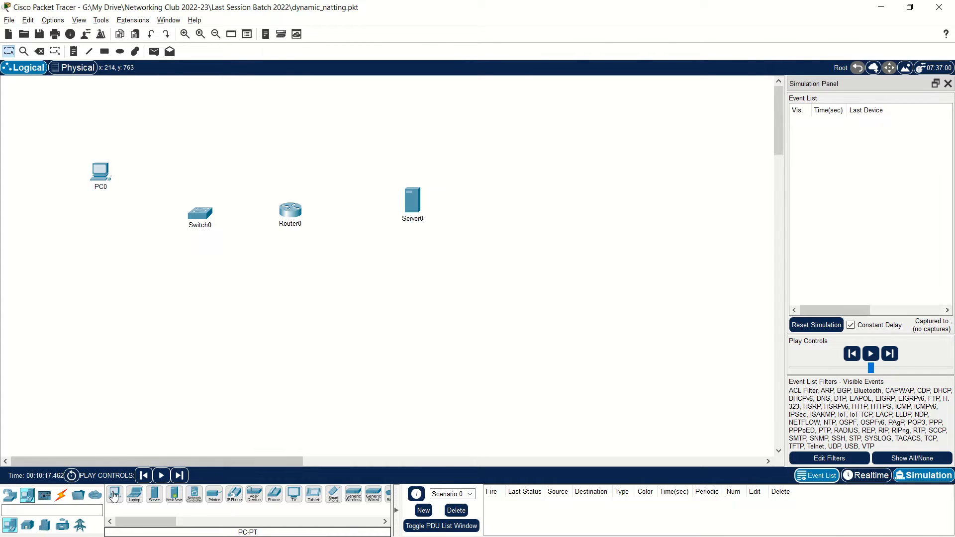
{"action": "left_click", "coordinate": [100, 239]}
{"action": "left_click", "coordinate": [137, 498]}
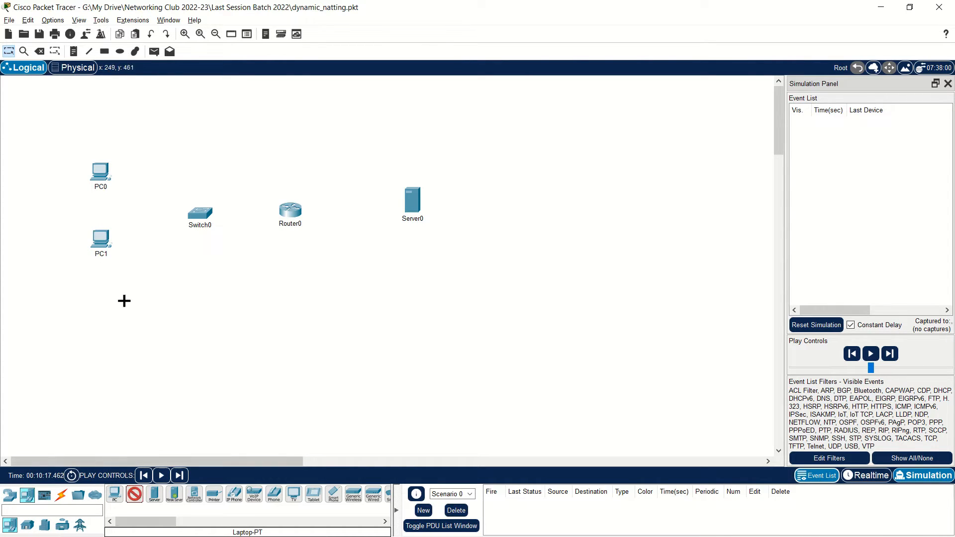
{"action": "left_click", "coordinate": [105, 295]}
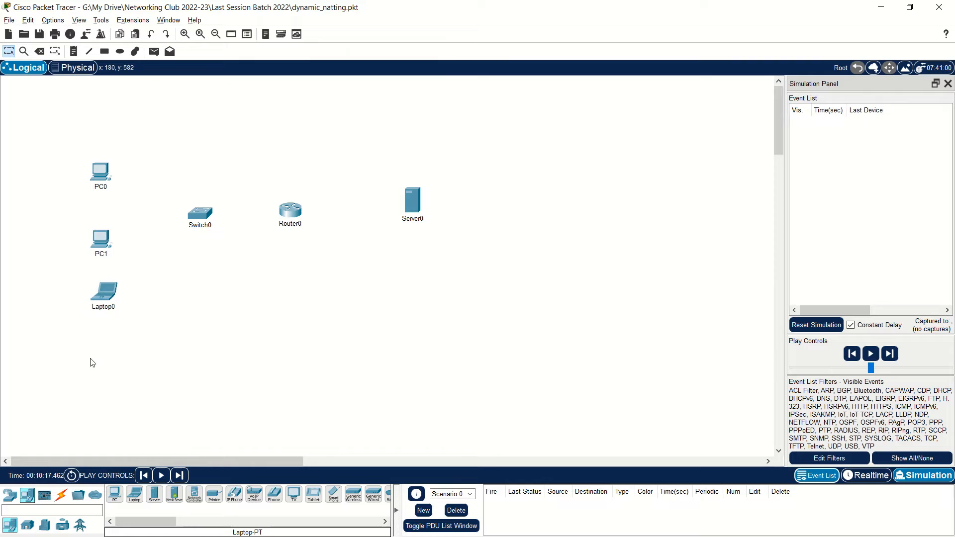
{"action": "left_click_drag", "start_coordinate": [103, 242], "coordinate": [102, 230]}
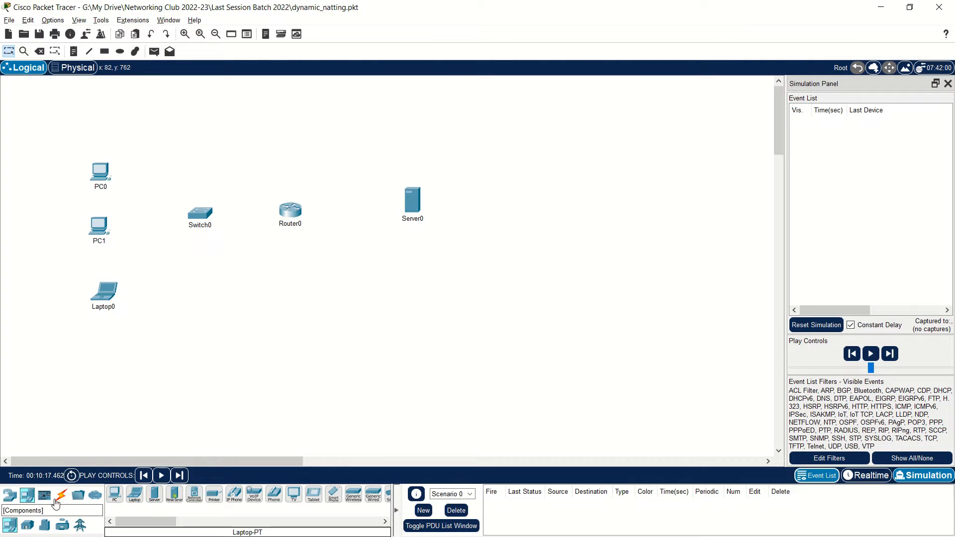
- Connect PC0's FastEthernet0 port to Switch0 with a copper straight-through cable
{"action": "left_click", "coordinate": [68, 498]}
{"action": "left_click", "coordinate": [154, 494]}
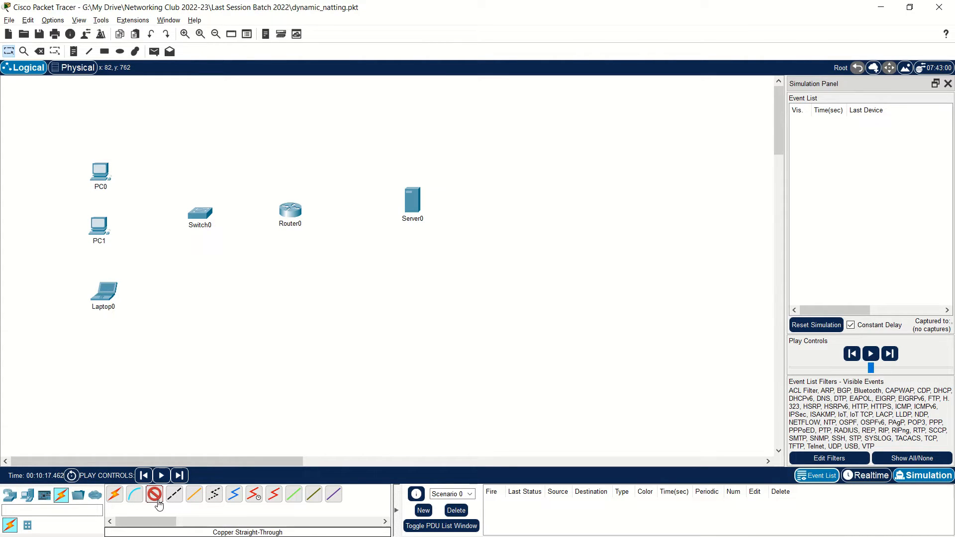
{"action": "left_click", "coordinate": [100, 173]}
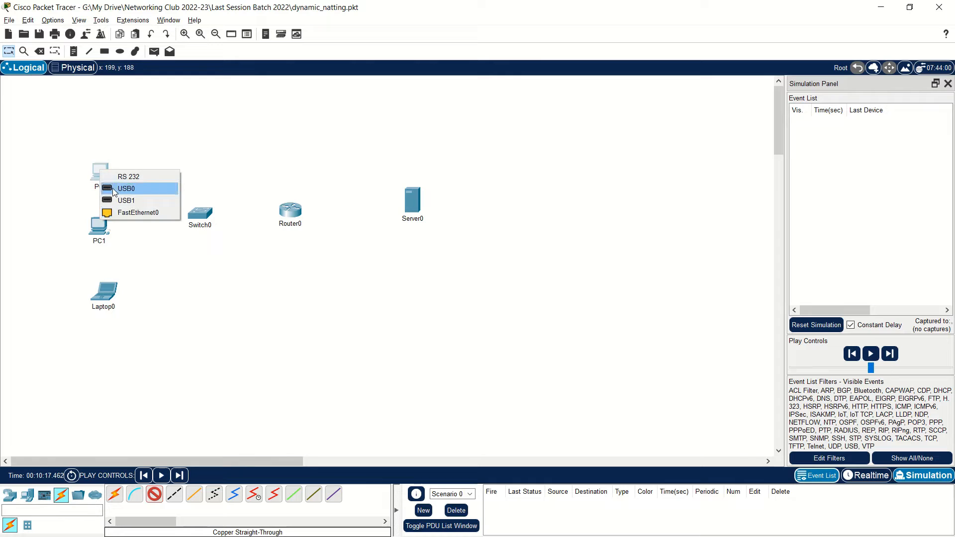
{"action": "left_click", "coordinate": [130, 212]}
{"action": "left_click", "coordinate": [196, 215]}
{"action": "left_click", "coordinate": [219, 247]}
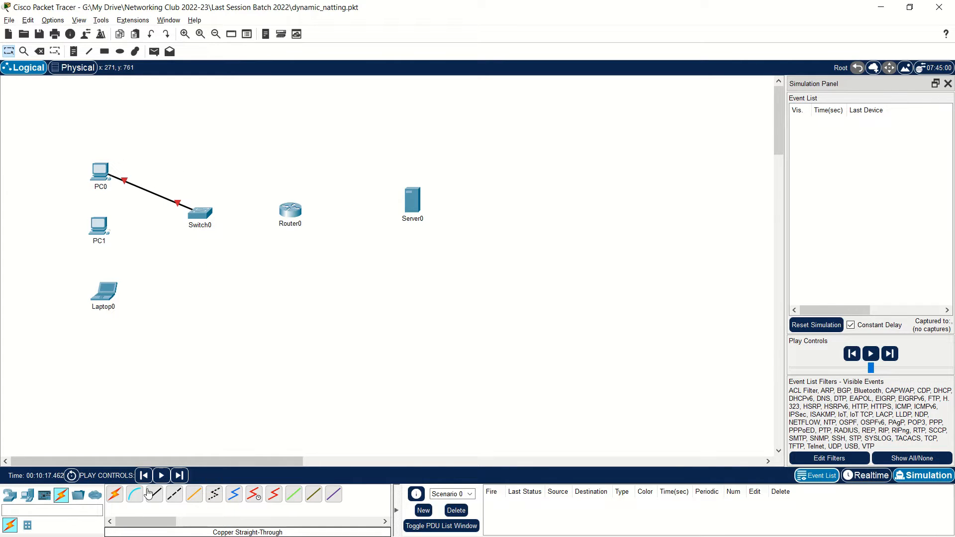
- Link PC1 to Switch0 with a copper straight-through cable
{"action": "left_click", "coordinate": [148, 493]}
{"action": "left_click", "coordinate": [101, 226]}
{"action": "left_click", "coordinate": [149, 265]}
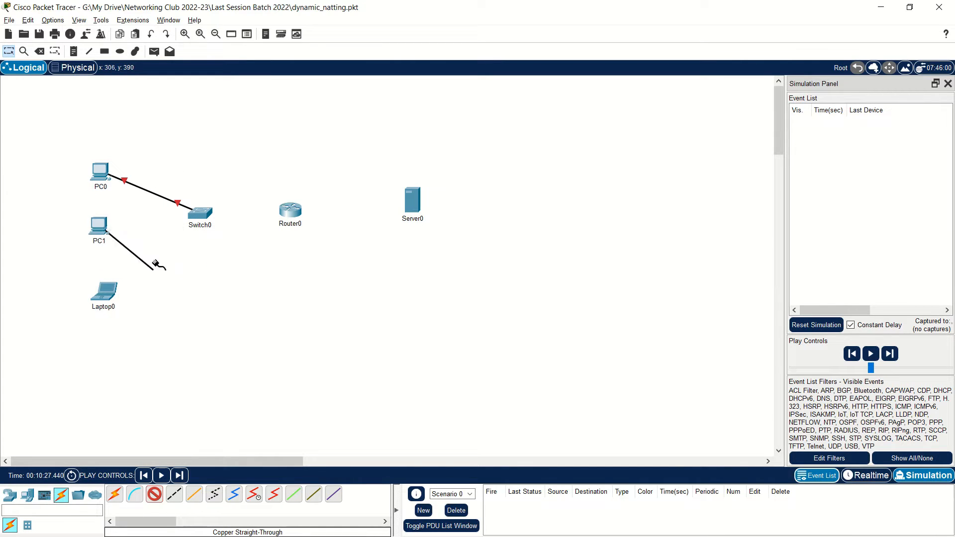
{"action": "left_click", "coordinate": [199, 214]}
{"action": "left_click", "coordinate": [247, 233]}
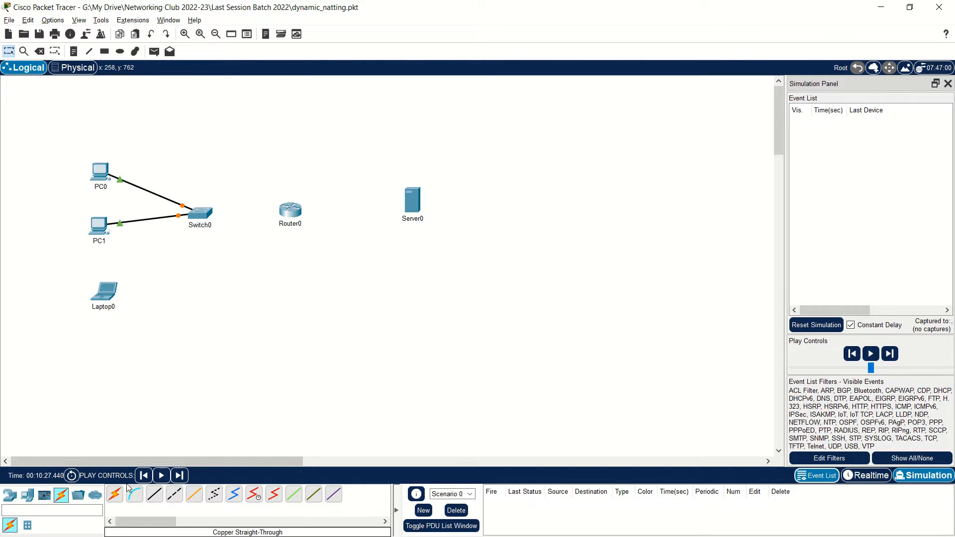
- Connect Laptop0's FastEthernet0 port to Switch0 with a copper straight-through cable
{"action": "left_click", "coordinate": [158, 497]}
{"action": "left_click", "coordinate": [113, 298]}
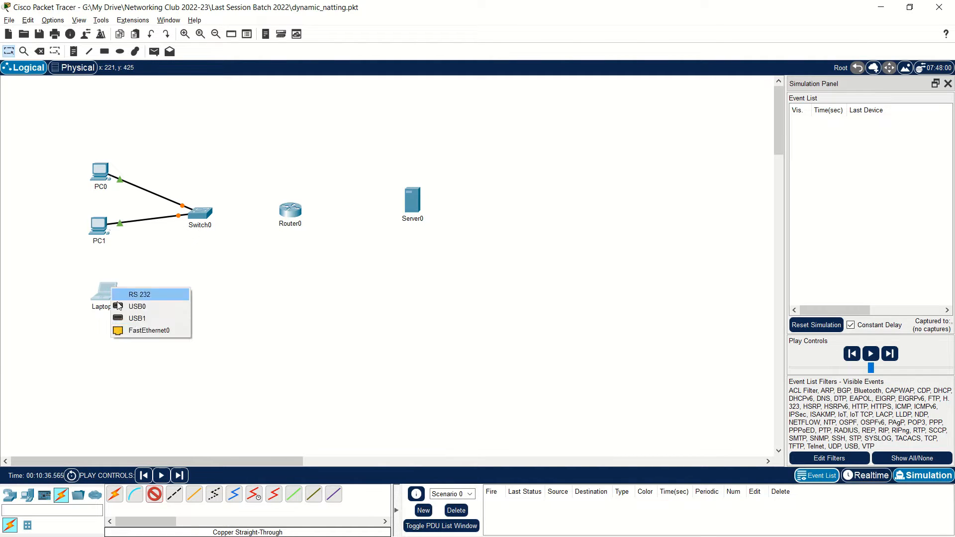
{"action": "left_click", "coordinate": [134, 330]}
{"action": "left_click", "coordinate": [199, 212]}
{"action": "left_click", "coordinate": [220, 234]}
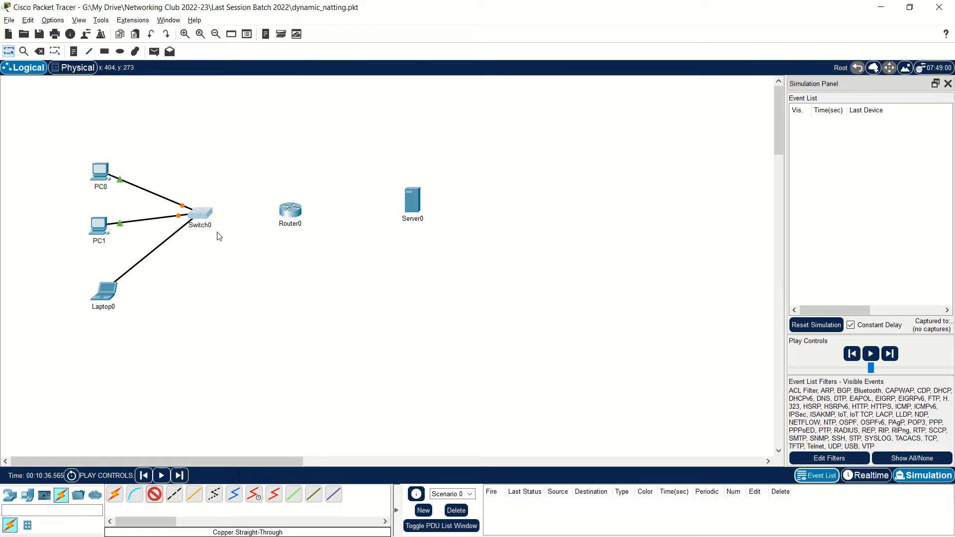
- Connect Switch0's Fa0/4 port to Router0's Fa0/0 port with a copper straight-through cable and shift Router0 slightly right
{"action": "left_click", "coordinate": [154, 494]}
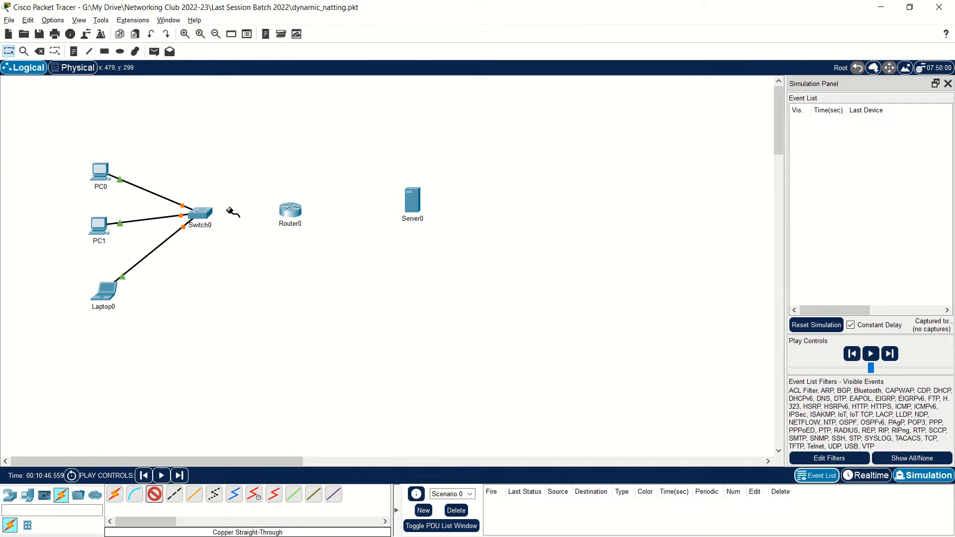
{"action": "left_click", "coordinate": [204, 217]}
{"action": "left_click", "coordinate": [224, 231]}
{"action": "left_click", "coordinate": [294, 216]}
{"action": "left_click", "coordinate": [310, 244]}
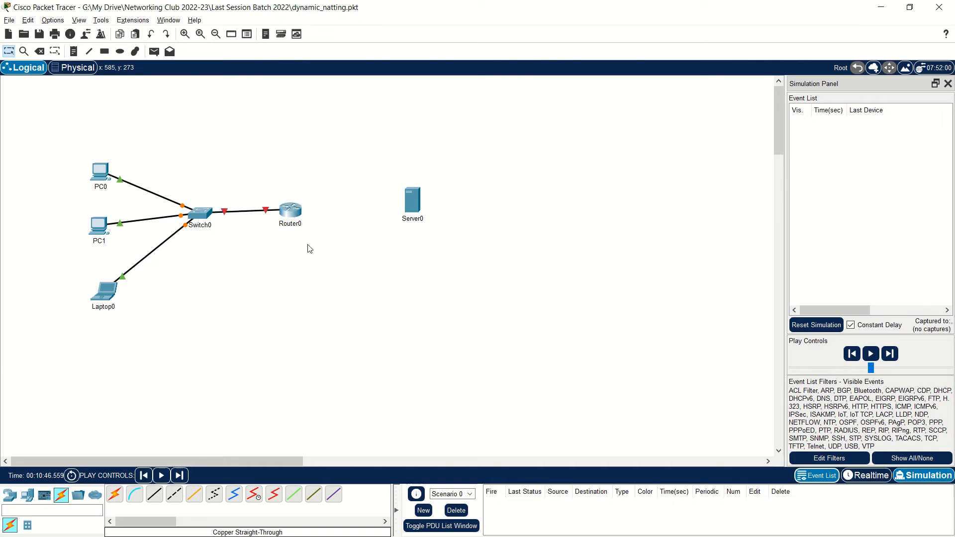
{"action": "mouse_move", "coordinate": [293, 211]}
{"action": "left_mouse_down"}
{"action": "mouse_move", "coordinate": [289, 218]}
{"action": "mouse_move", "coordinate": [298, 212]}
{"action": "left_mouse_up"}
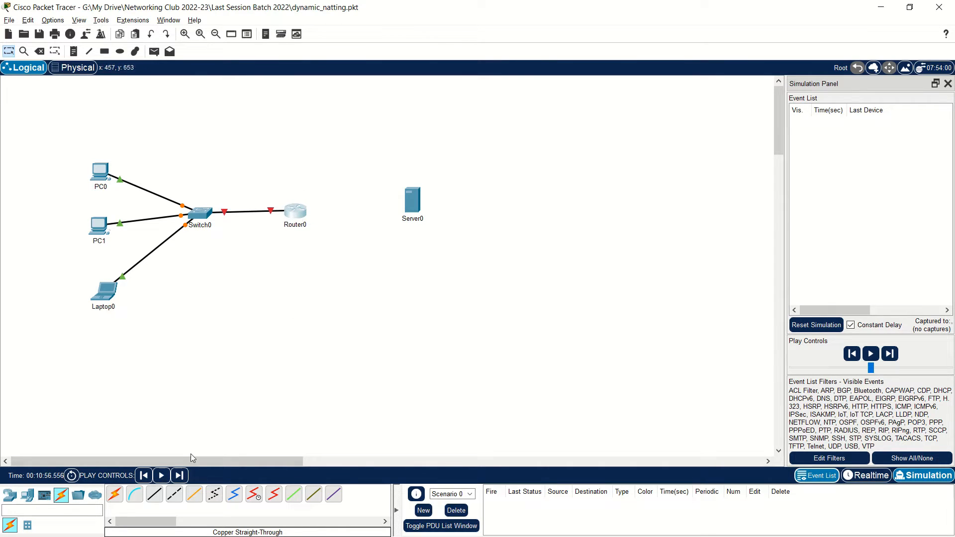
- Connect Router0 to Server0's FastEthernet0 port with a copper cross-over cable and align Server0 horizontally with the router
{"action": "left_click", "coordinate": [175, 495]}
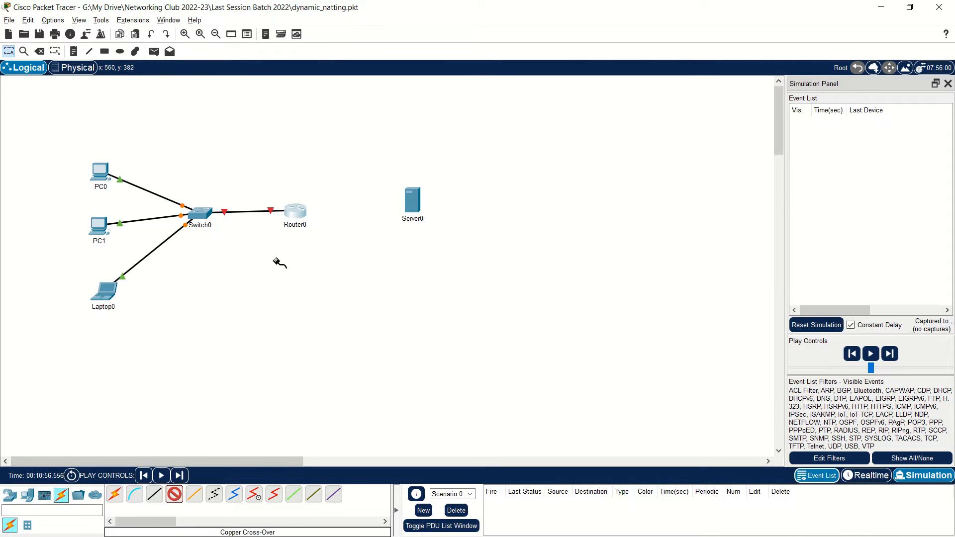
{"action": "left_click", "coordinate": [297, 212]}
{"action": "left_click", "coordinate": [311, 253]}
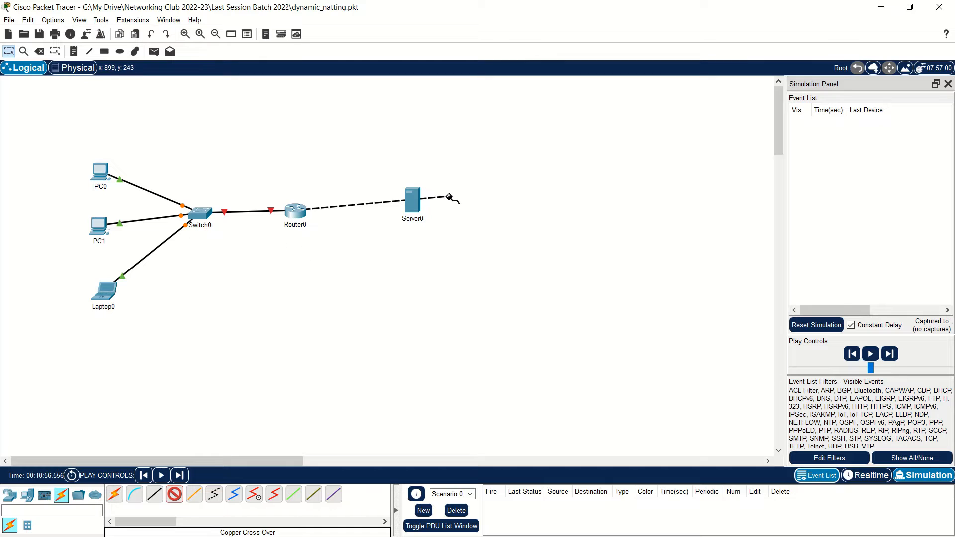
{"action": "left_click", "coordinate": [417, 199]}
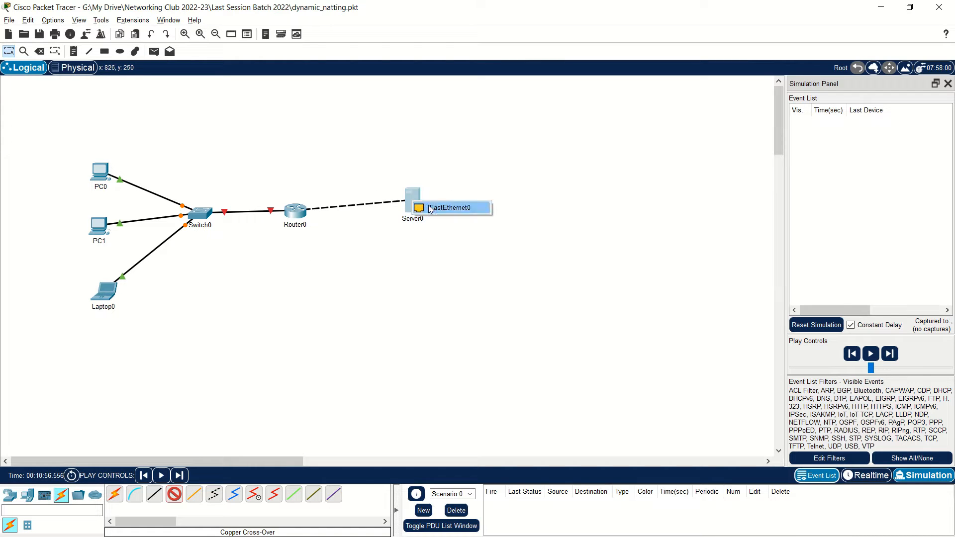
{"action": "left_click", "coordinate": [445, 207]}
{"action": "left_click_drag", "start_coordinate": [417, 195], "coordinate": [413, 205]}
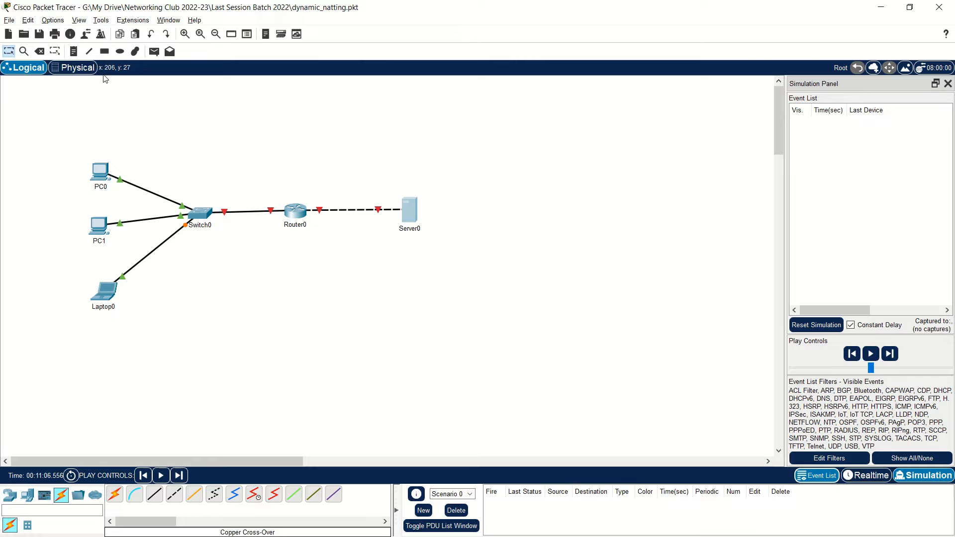
- Place a note reading "Fa0/0" and "10.0.0.1" above Router0's link to Switch0
{"action": "left_click", "coordinate": [74, 51]}
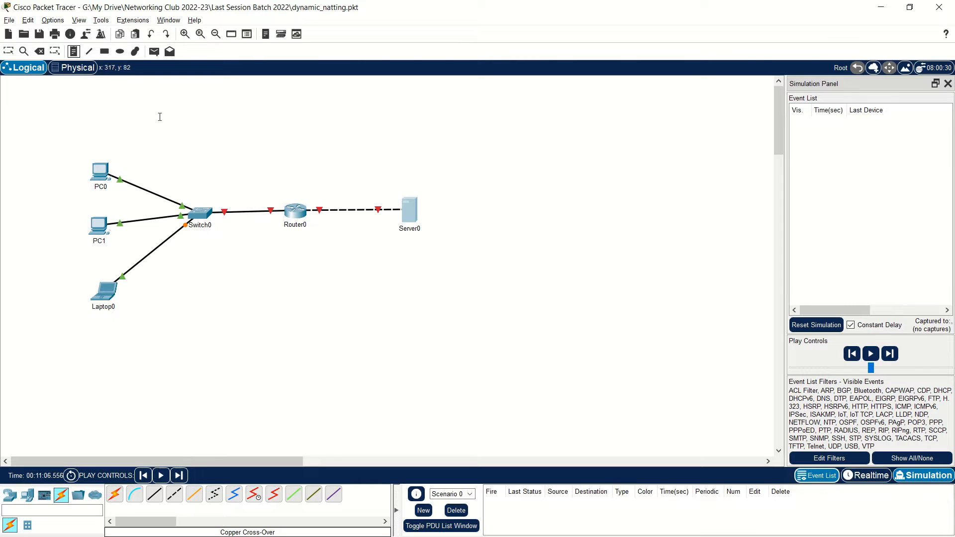
{"action": "left_click", "coordinate": [8, 51]}
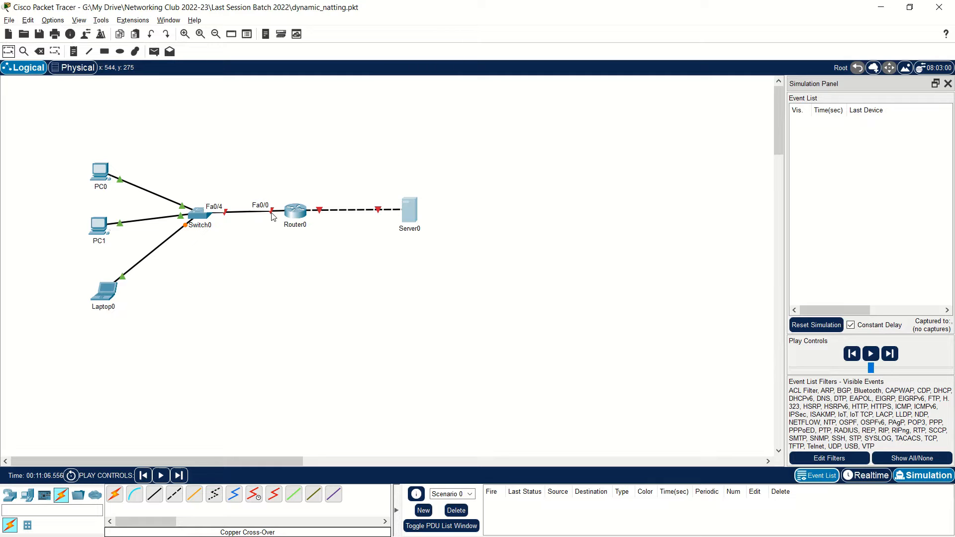
{"action": "left_click", "coordinate": [74, 51]}
{"action": "left_click", "coordinate": [299, 186]}
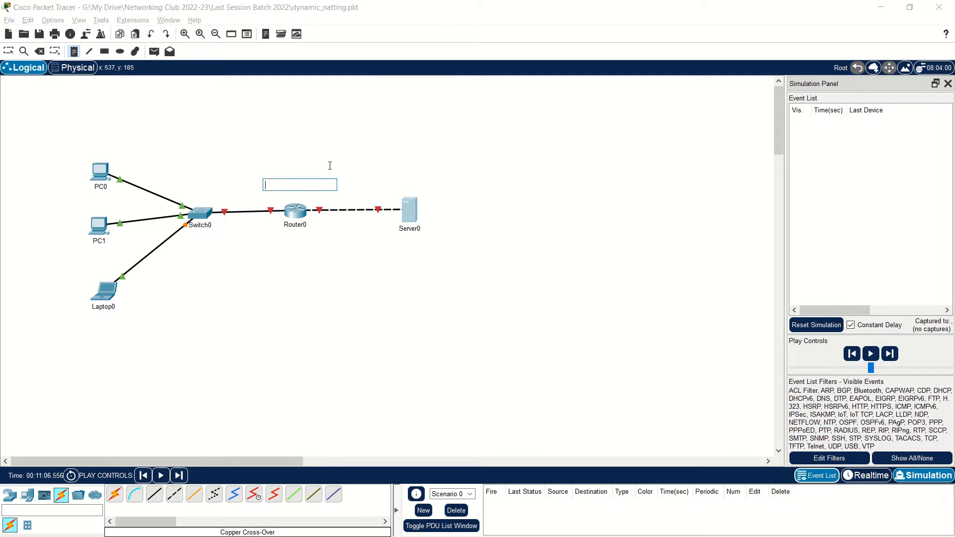
{"action": "type", "text": "FA0/0"}
{"action": "key", "text": "Return"}
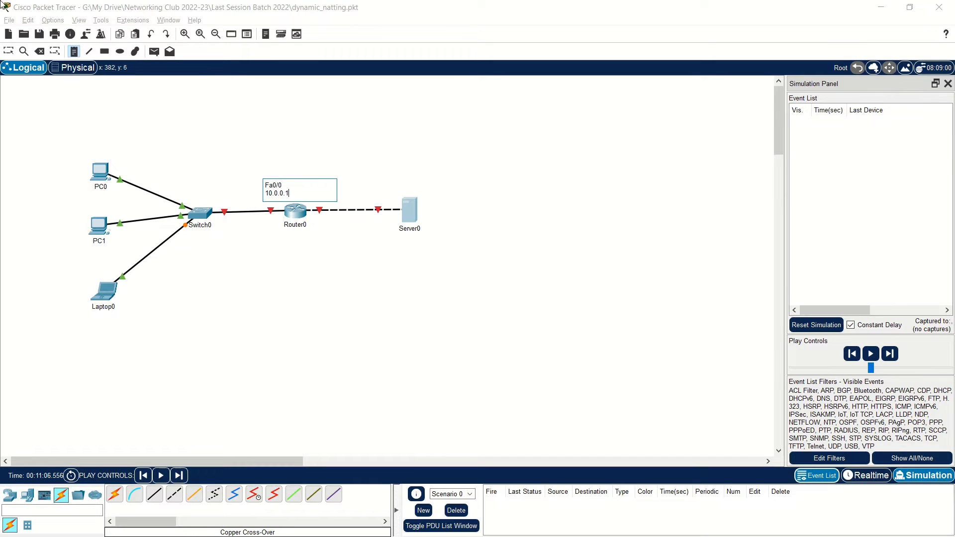
{"action": "key", "text": "Escape"}
{"action": "left_click_drag", "start_coordinate": [277, 189], "coordinate": [271, 189]}
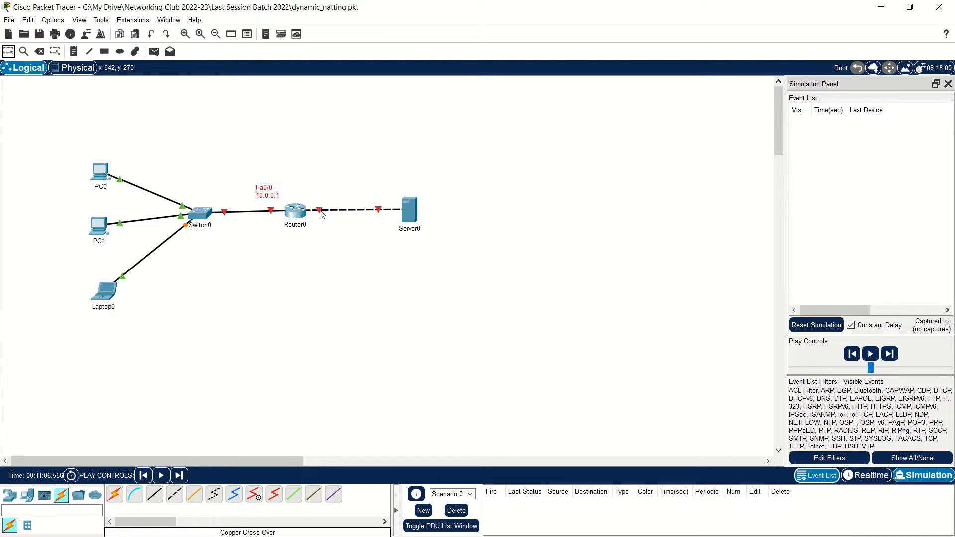
- Place a note reading "Fa0/1" and "54.0.0.1" above Router0's link to Server0
{"action": "key", "text": "Escape"}
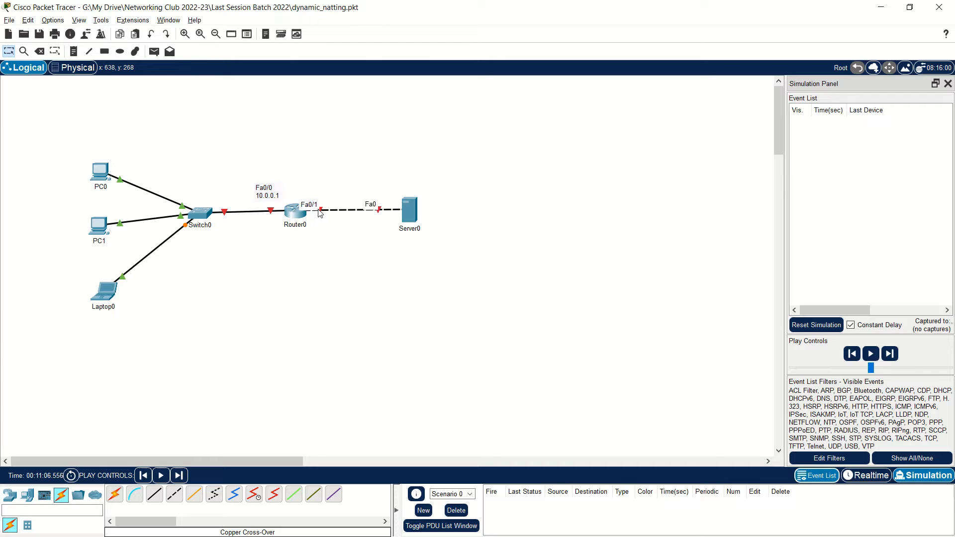
{"action": "left_click", "coordinate": [73, 52]}
{"action": "left_click", "coordinate": [305, 178]}
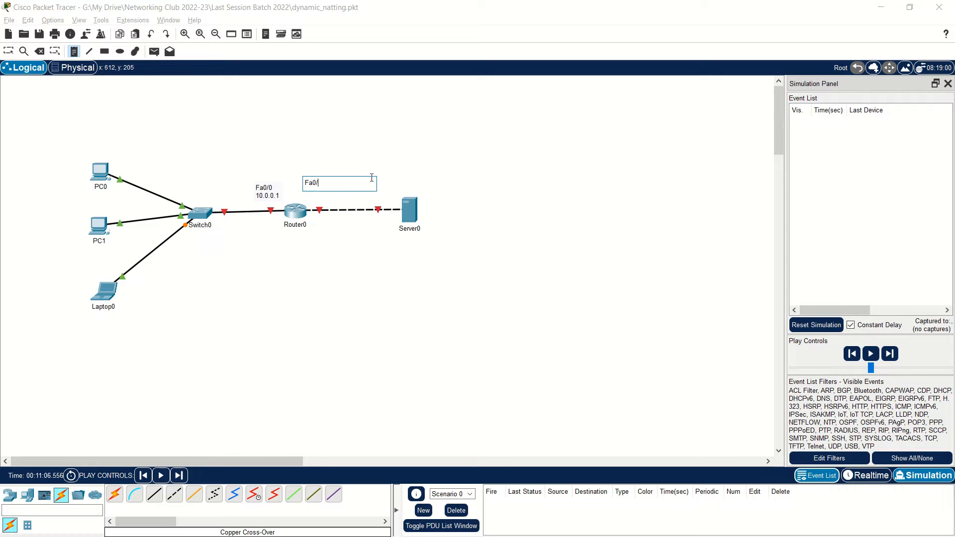
{"action": "type", "text": "Fa0/1"}
{"action": "key", "text": "Return"}
{"action": "left_click", "coordinate": [8, 51]}
{"action": "left_click_drag", "start_coordinate": [317, 187], "coordinate": [325, 188]}
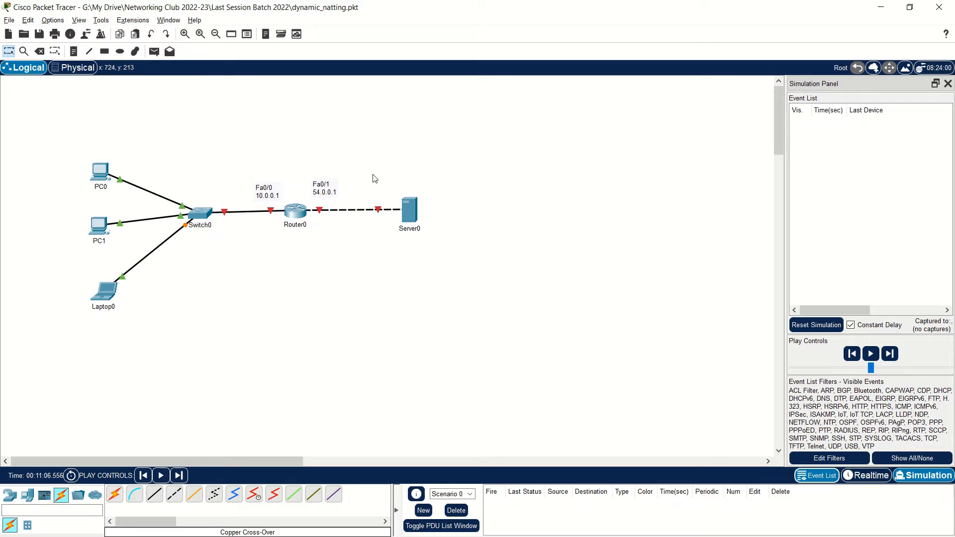
- Draw an unfilled ellipse with a black outline around Server0 and its link to Router0
{"action": "left_click", "coordinate": [120, 52]}
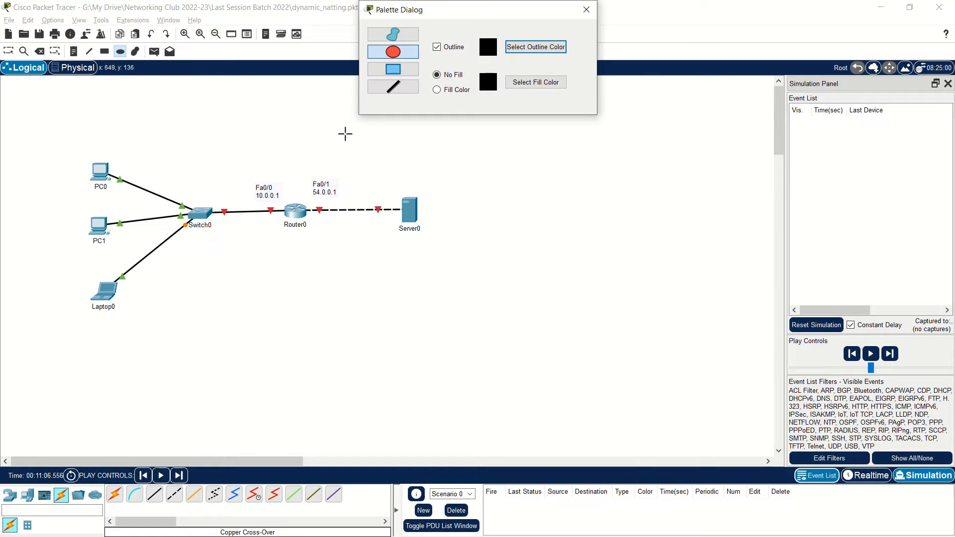
{"action": "left_click_drag", "start_coordinate": [303, 133], "coordinate": [479, 264]}
- Choose orange as the shape fill colour and draw an ellipse around PC0, PC1, Laptop0 and Switch0
{"action": "left_click", "coordinate": [530, 85]}
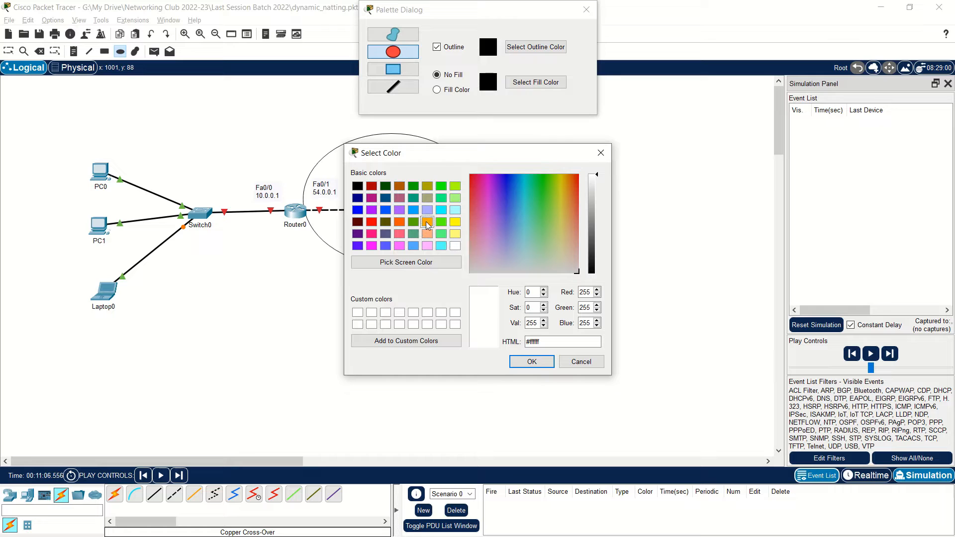
{"action": "left_click", "coordinate": [427, 222]}
{"action": "left_click", "coordinate": [532, 362]}
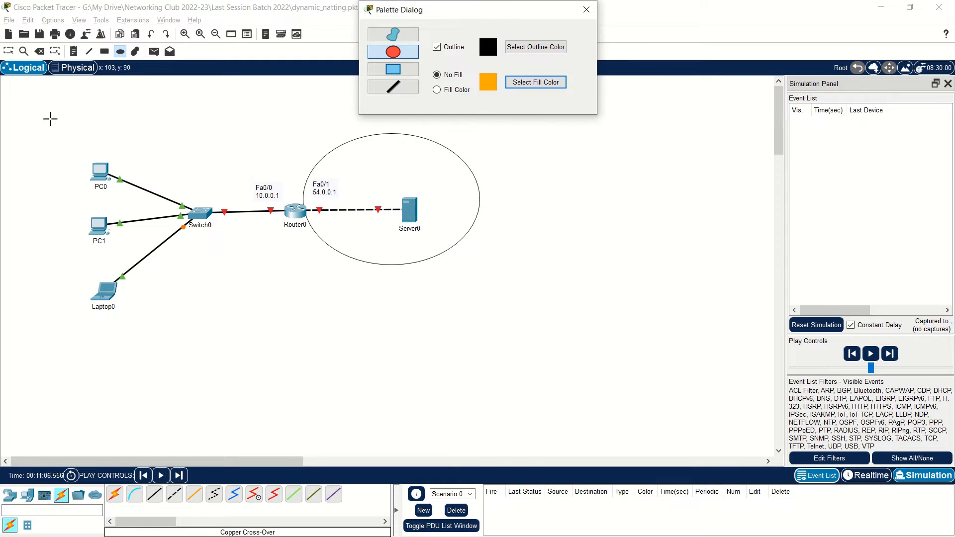
{"action": "left_click_drag", "start_coordinate": [45, 113], "coordinate": [239, 335]}
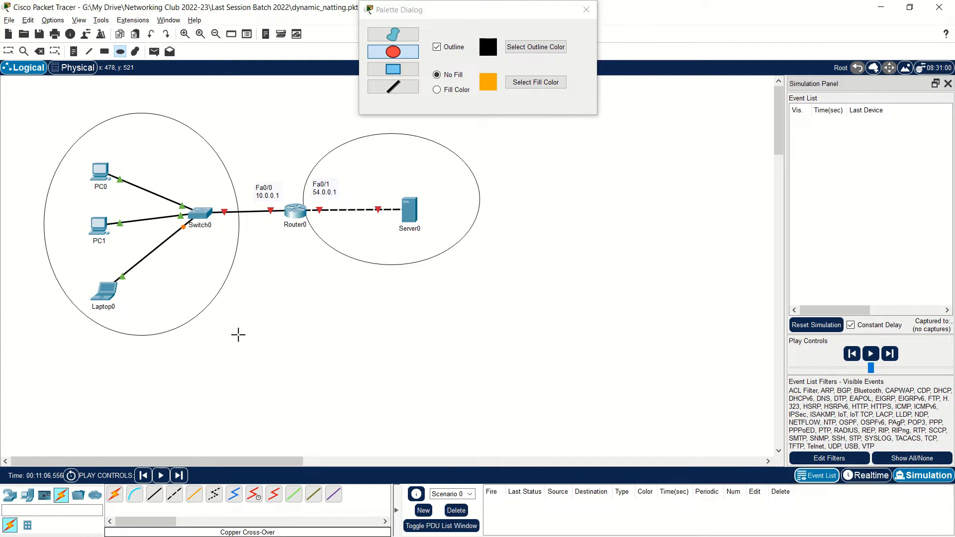
- Enable the Fill Color option for new shapes and delete the unfilled ellipse around the PCs, laptop and switch
{"action": "left_click", "coordinate": [436, 89]}
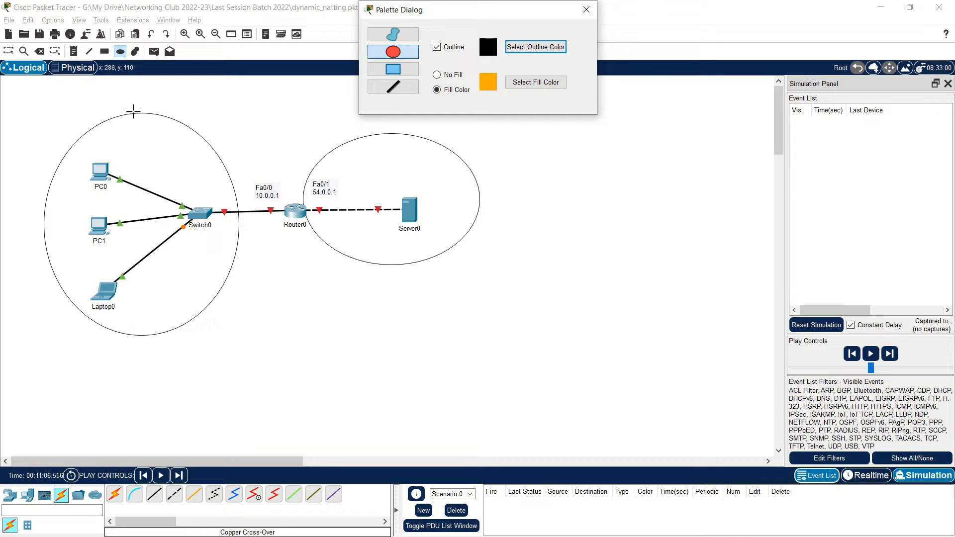
{"action": "left_click", "coordinate": [40, 52]}
{"action": "left_click", "coordinate": [155, 118]}
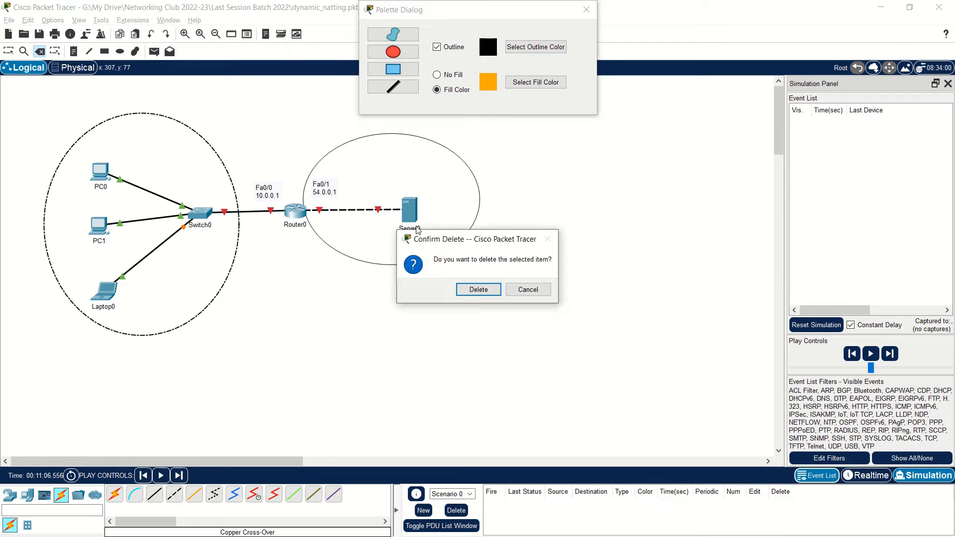
{"action": "left_click", "coordinate": [479, 287]}
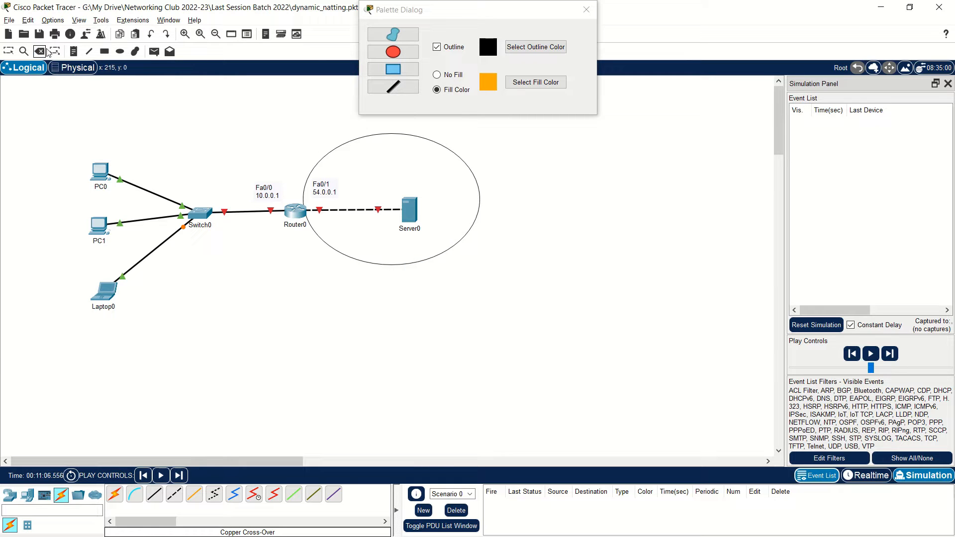
- Draw an orange-filled ellipse around PC0, PC1, Laptop0 and Switch0, and close the shape palette
{"action": "left_click", "coordinate": [414, 55]}
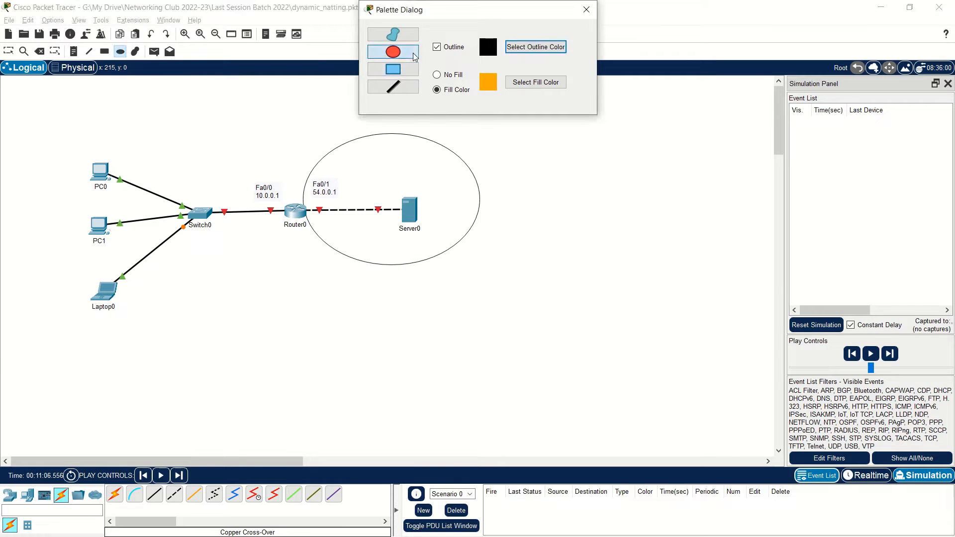
{"action": "left_click", "coordinate": [515, 83]}
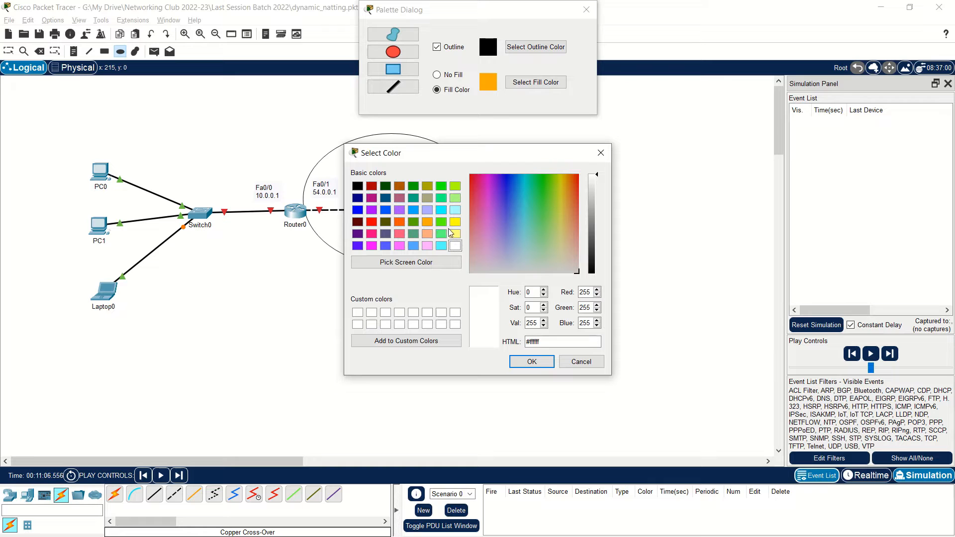
{"action": "left_click", "coordinate": [428, 222]}
{"action": "left_click", "coordinate": [529, 364]}
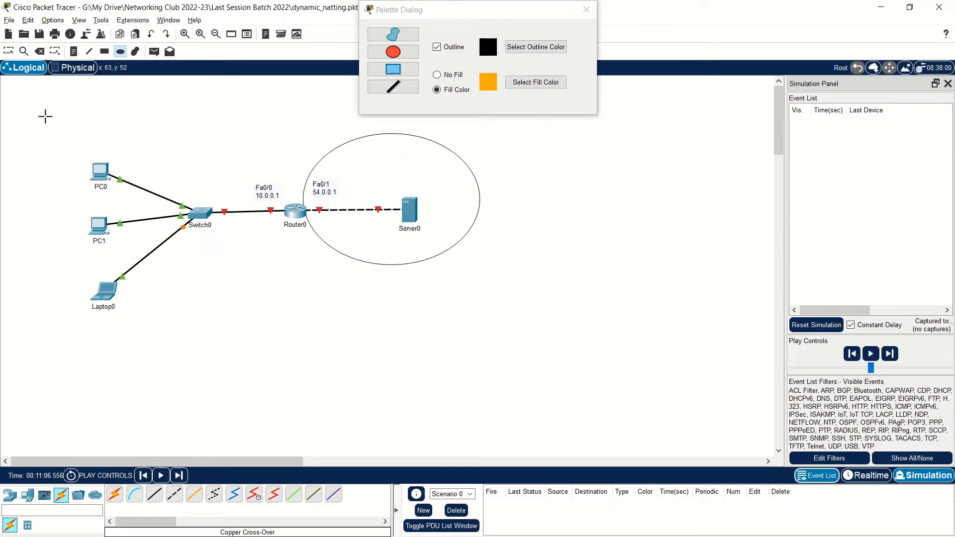
{"action": "left_click_drag", "start_coordinate": [32, 100], "coordinate": [249, 346]}
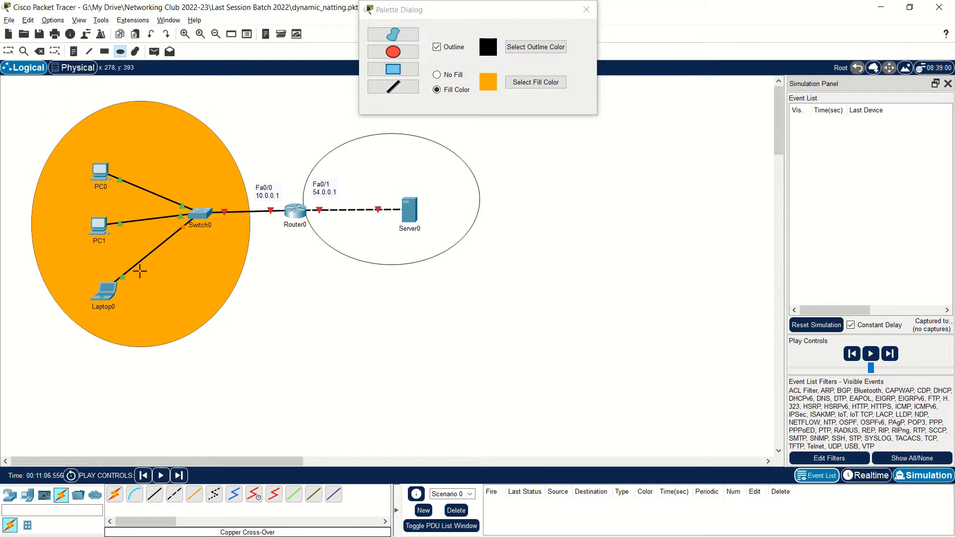
{"action": "left_click", "coordinate": [584, 10]}
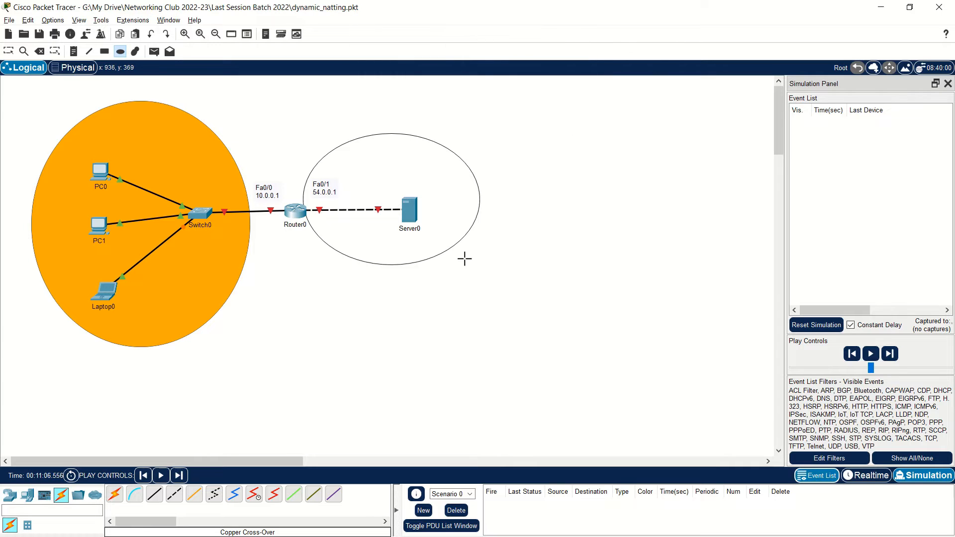
- Set PC0's static IPv4 default gateway to 10.0.0.1
{"action": "left_click", "coordinate": [8, 52]}
{"action": "left_click", "coordinate": [100, 171]}
{"action": "left_click_drag", "start_coordinate": [370, 100], "coordinate": [493, 96]}
{"action": "left_click", "coordinate": [484, 112]}
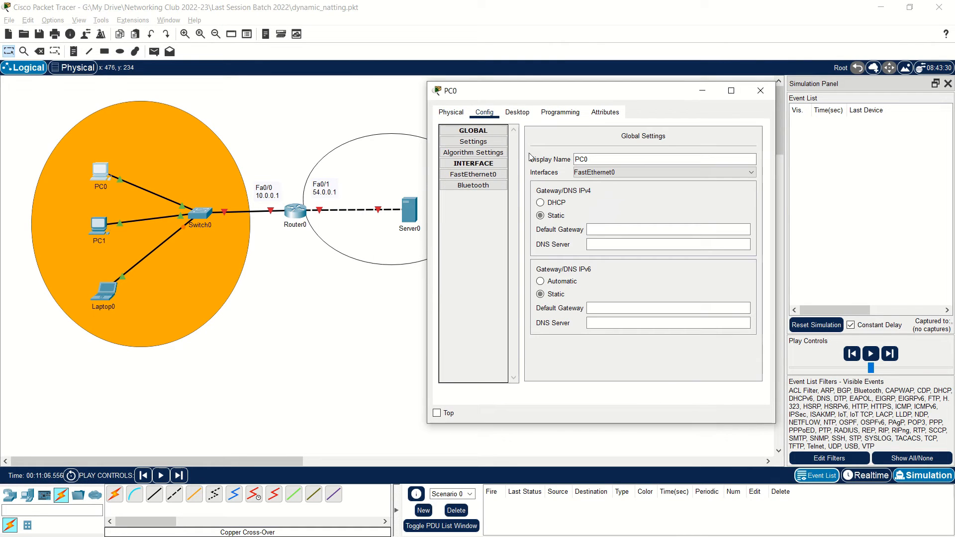
{"action": "left_click", "coordinate": [626, 228]}
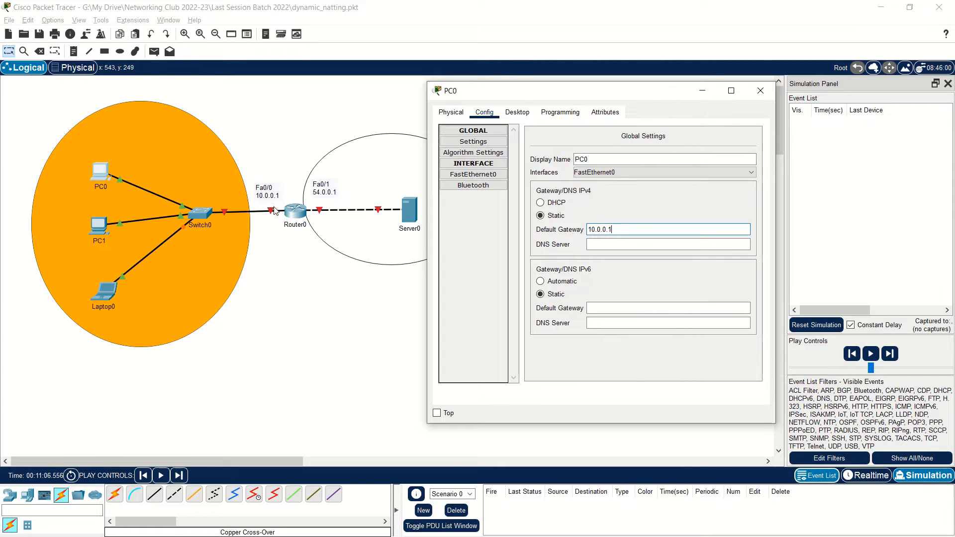
- Give PC0's FastEthernet0 interface the IPv4 address 10.0.0.2 with subnet mask 255.0.0.0 and close its configuration
{"action": "left_click", "coordinate": [473, 174]}
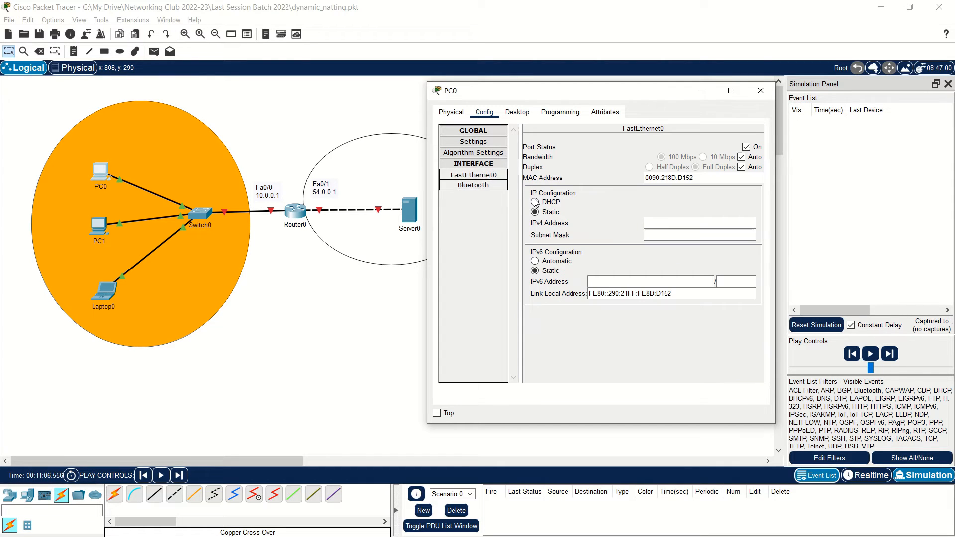
{"action": "left_click", "coordinate": [653, 223]}
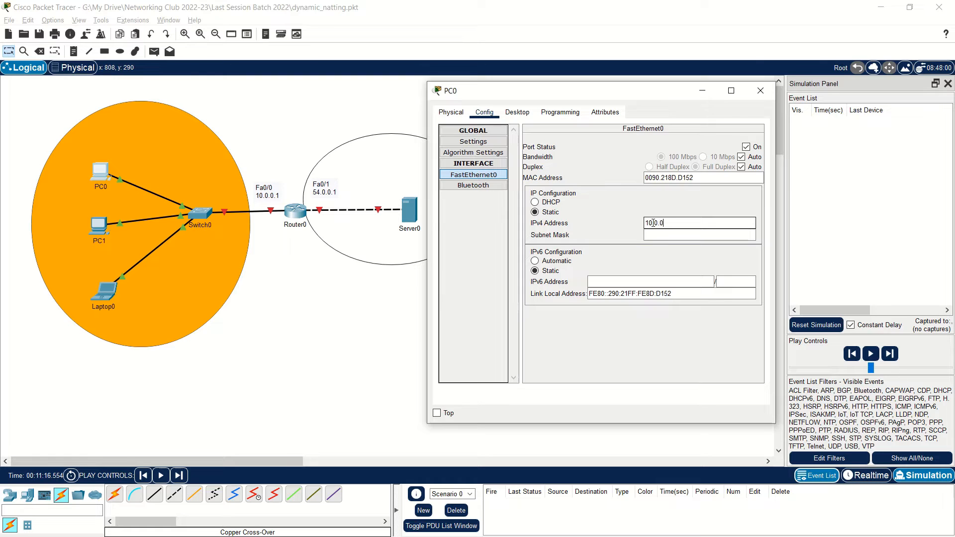
{"action": "key", "text": "Tab"}
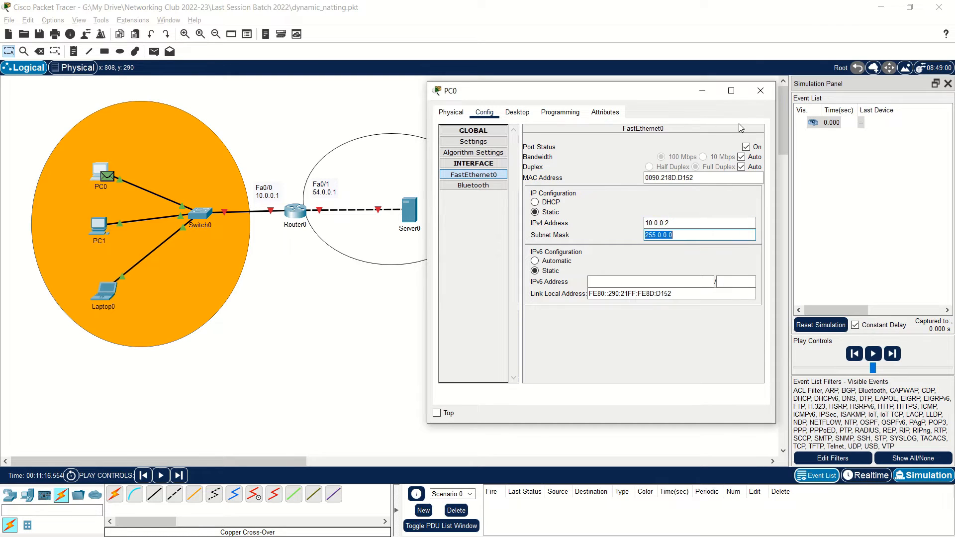
{"action": "left_click", "coordinate": [761, 90]}
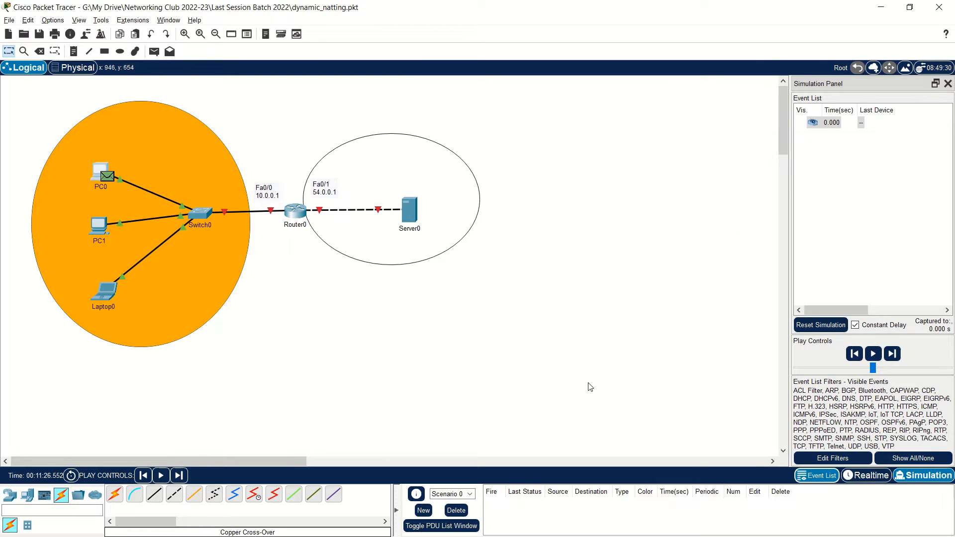
- Switch the network to Realtime mode and set PC1's IPv4 default gateway to 10.0.0.1
{"action": "left_click", "coordinate": [868, 476]}
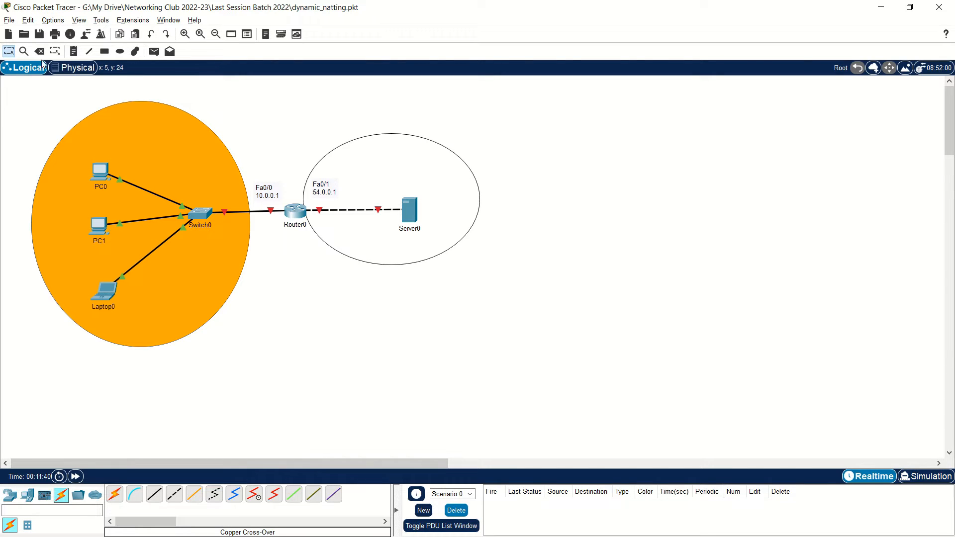
{"action": "left_click", "coordinate": [99, 227]}
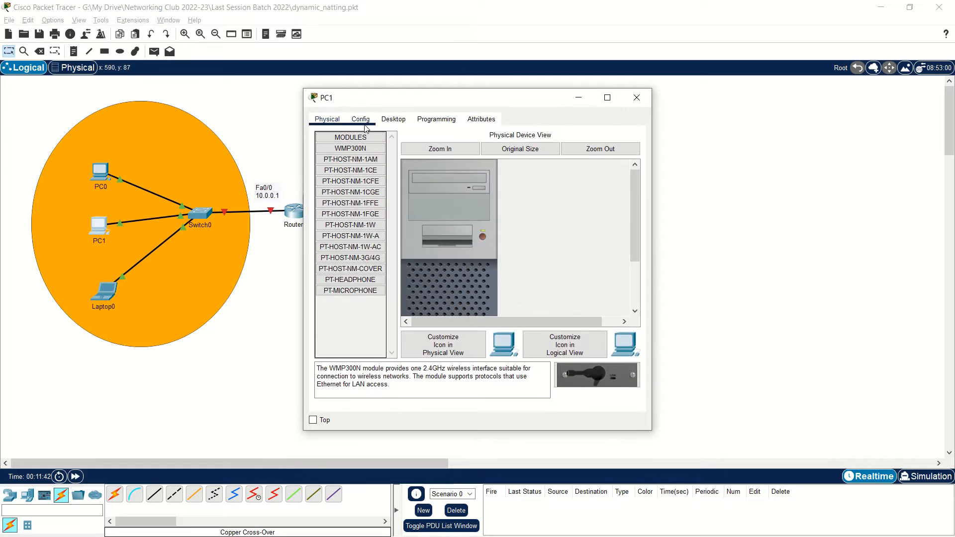
{"action": "left_click", "coordinate": [361, 121]}
{"action": "left_click", "coordinate": [504, 236]}
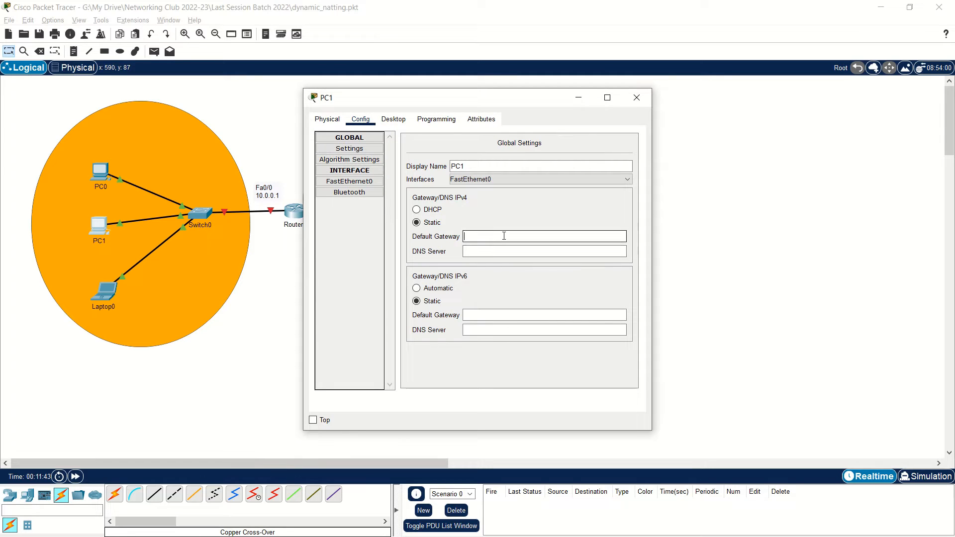
{"action": "type", "text": "10.0.0.1"}
{"action": "key", "text": "Tab"}
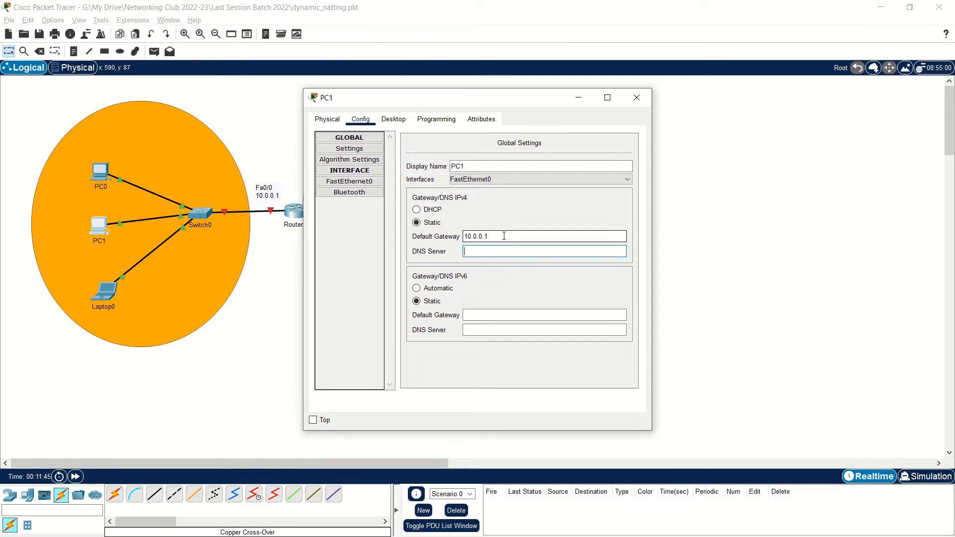
- Give PC1's FastEthernet0 interface the IPv4 address 10.0.0.3 with the default subnet mask and close its configuration
{"action": "left_click", "coordinate": [349, 181]}
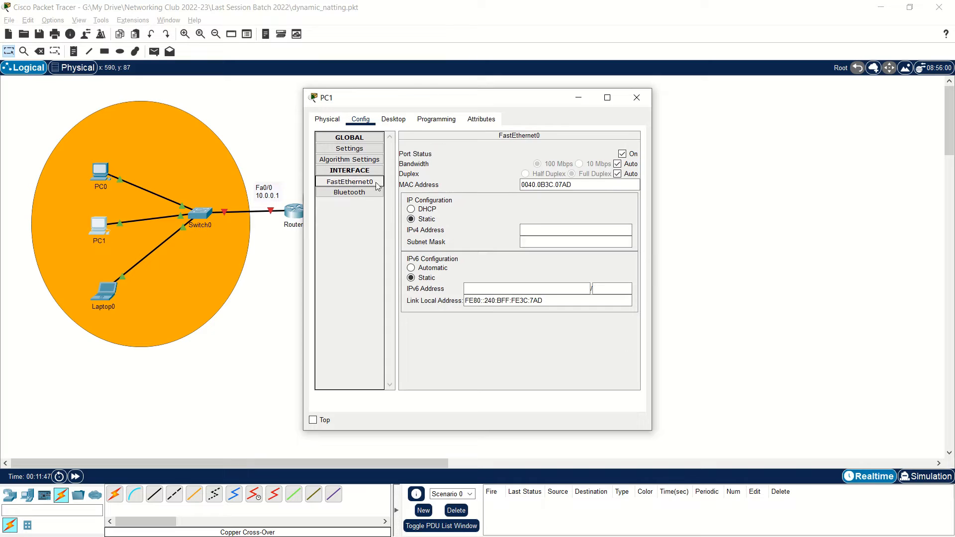
{"action": "left_click", "coordinate": [554, 229]}
{"action": "type", "text": "10.0.0.3"}
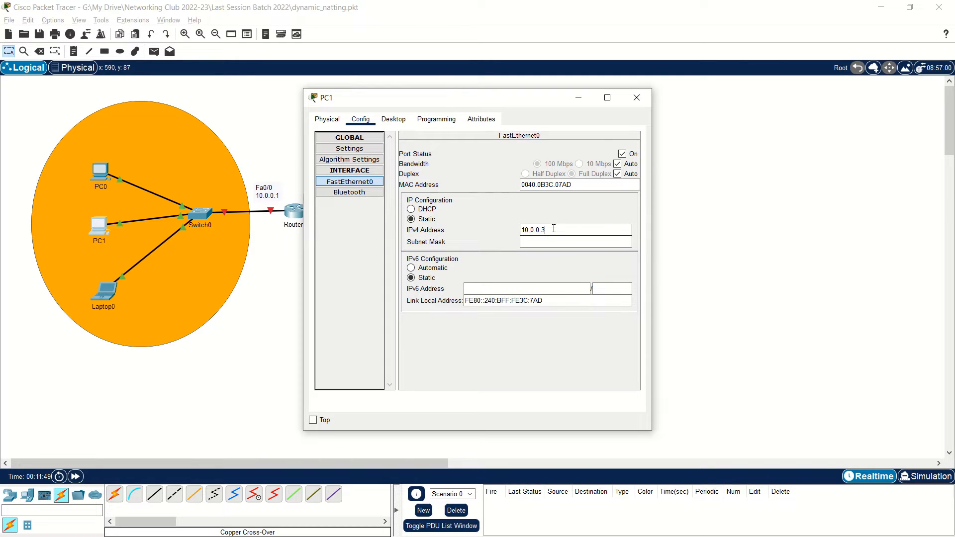
{"action": "key", "text": "Tab"}
{"action": "left_click", "coordinate": [636, 98]}
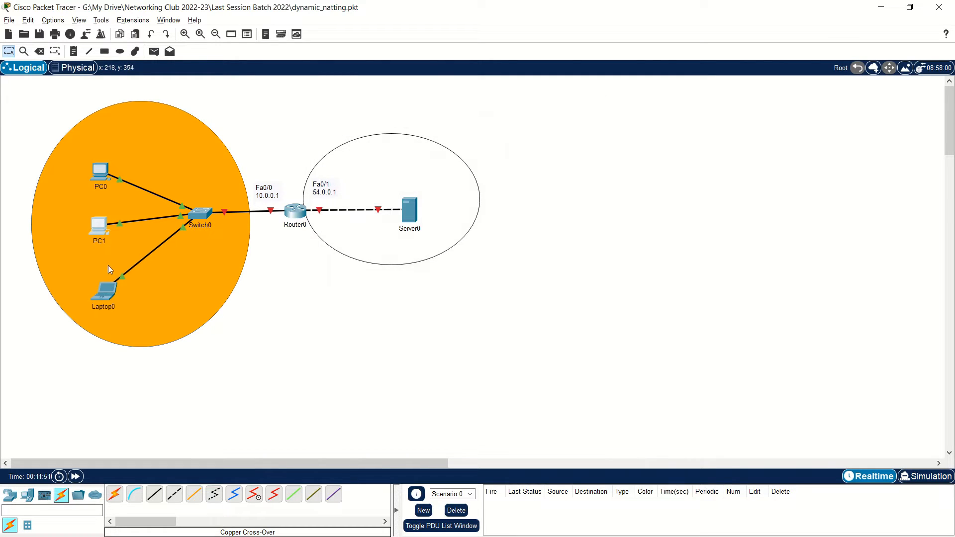
- Set Laptop0's static IPv4 default gateway to 10.0.0.1
{"action": "left_click", "coordinate": [105, 293]}
{"action": "left_click", "coordinate": [360, 119]}
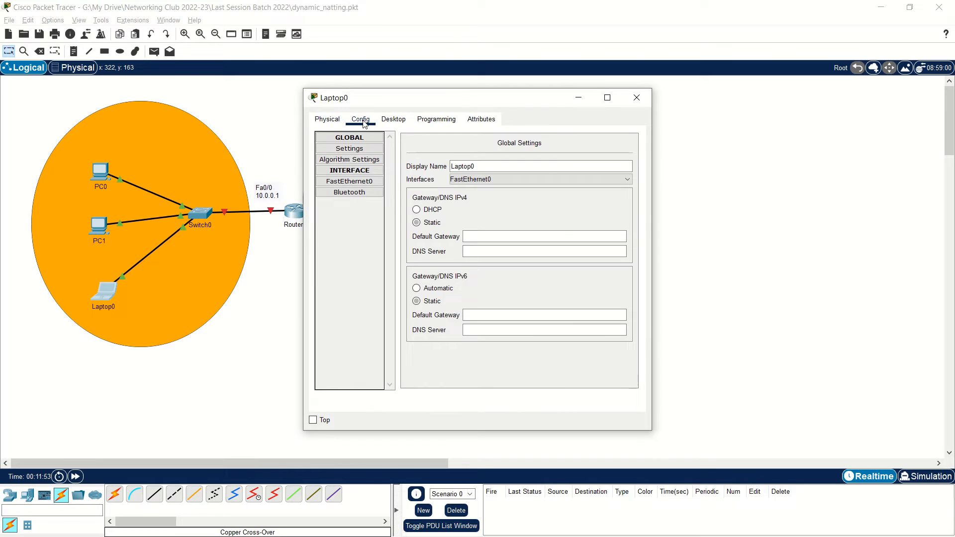
{"action": "left_click", "coordinate": [491, 237]}
{"action": "type", "text": "10.0"}
{"action": "key", "text": "Return"}
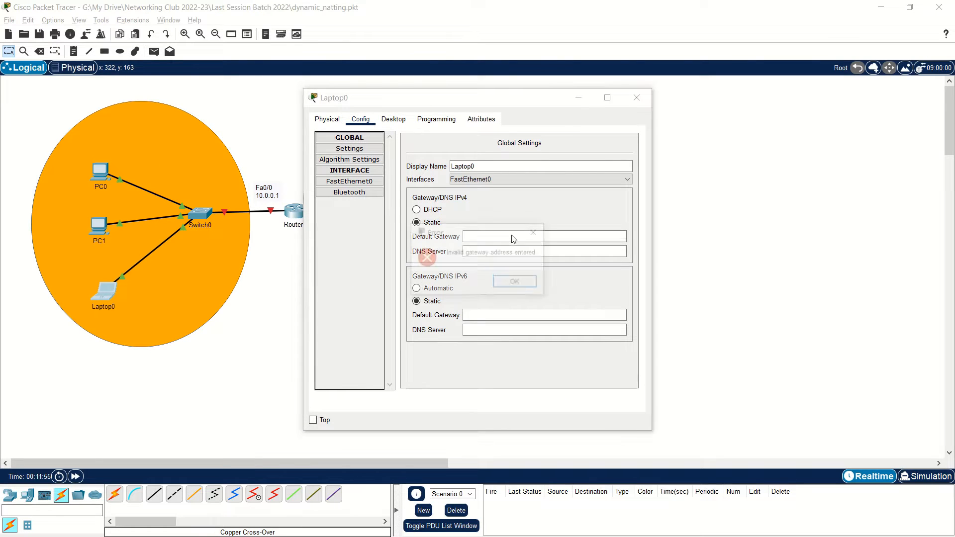
{"action": "key", "text": "Return"}
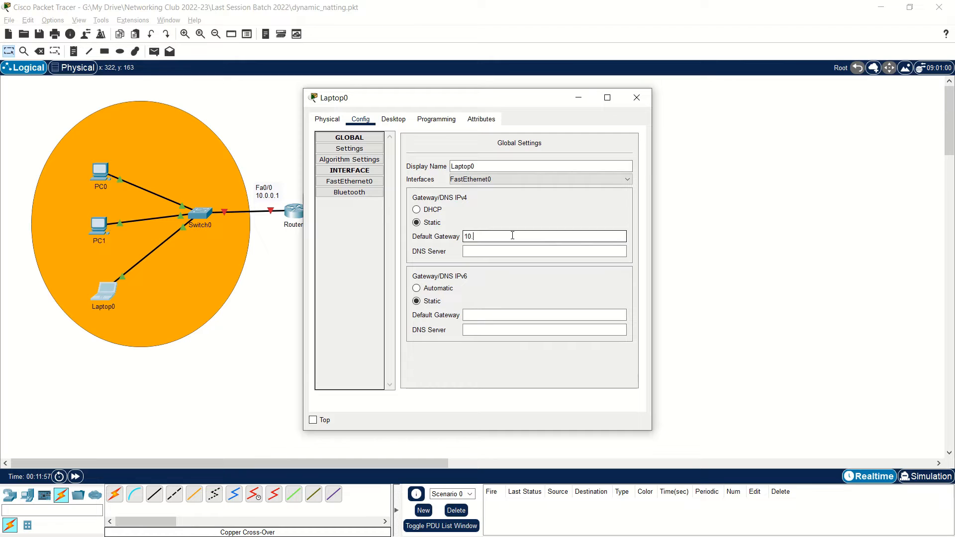
{"action": "type", "text": "10.0.0.1"}
{"action": "key", "text": "Tab"}
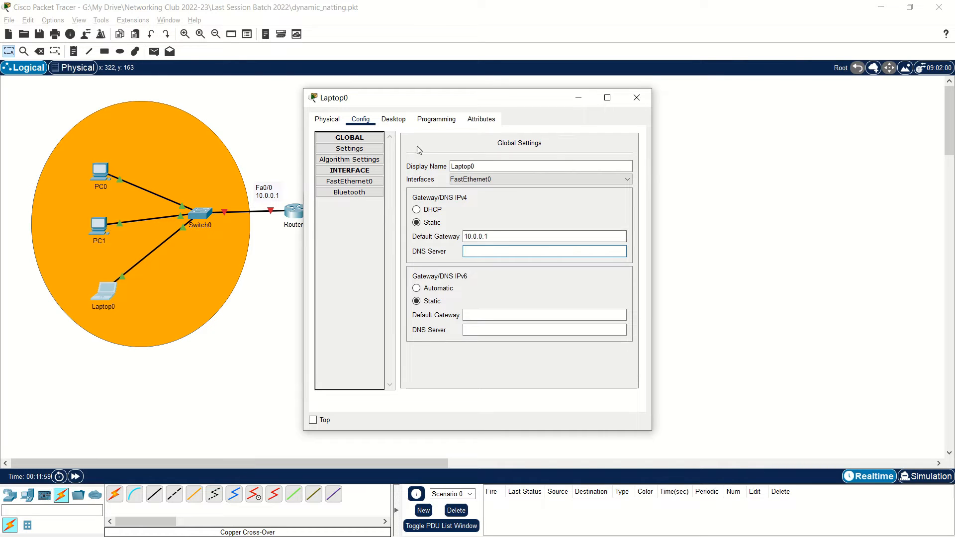
- Give Laptop0's FastEthernet0 interface the IPv4 address 10.0.0.4 with subnet mask 255.0.0.0 and close its configuration
{"action": "left_click", "coordinate": [349, 181]}
{"action": "left_click", "coordinate": [544, 232]}
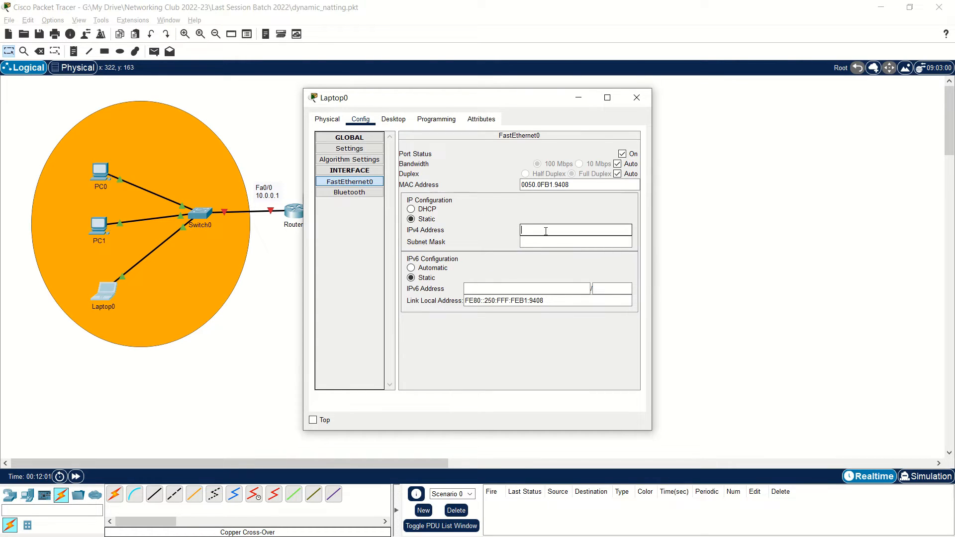
{"action": "type", "text": "10.0.0.4"}
{"action": "key", "text": "Tab"}
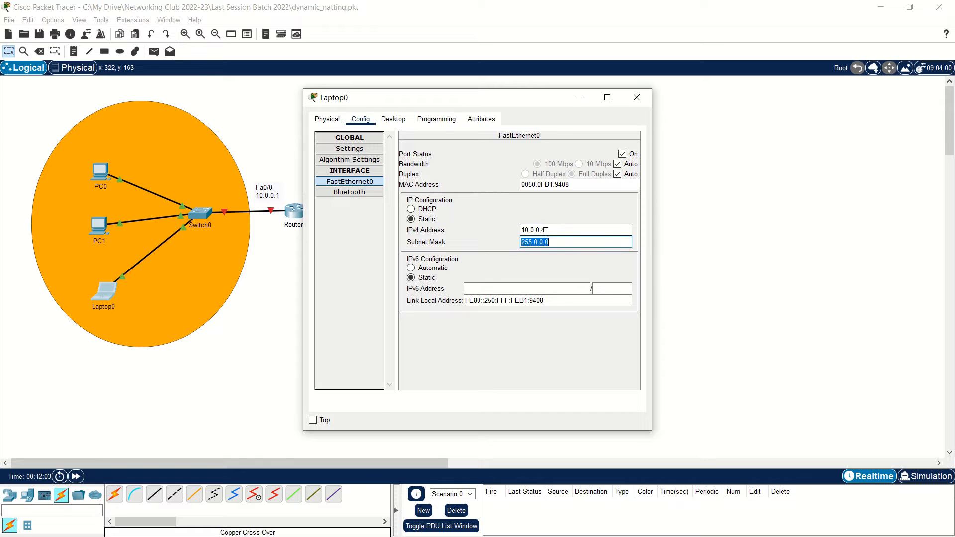
{"action": "left_click", "coordinate": [636, 97]}
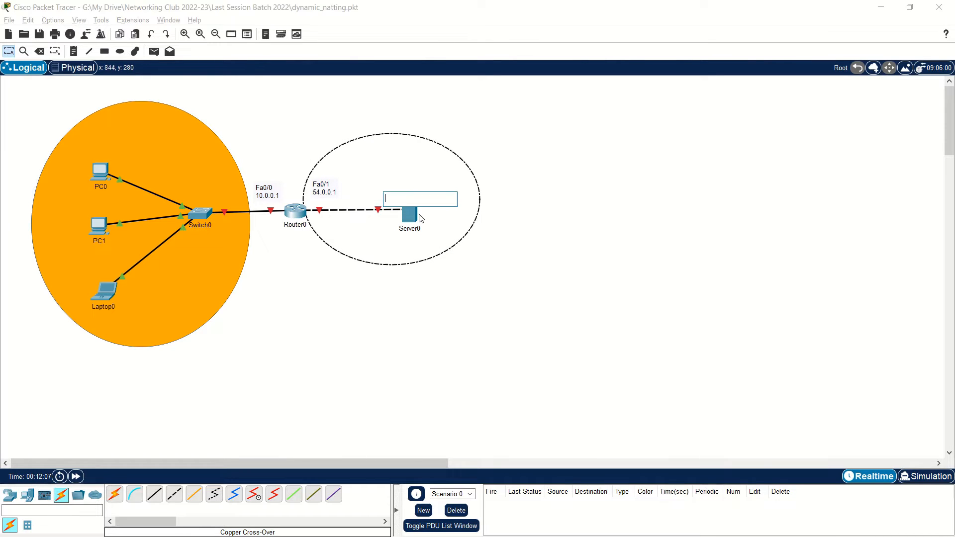
- Set Server0's static IPv4 default gateway to 54.0.0.1
{"action": "left_click", "coordinate": [414, 220]}
{"action": "left_click", "coordinate": [361, 119]}
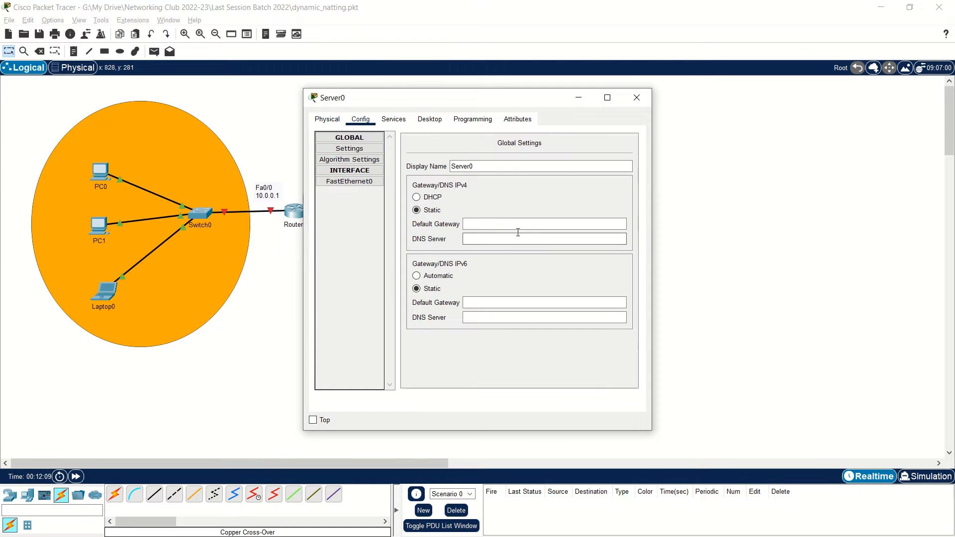
{"action": "left_click", "coordinate": [505, 225]}
{"action": "type", "text": "54.0.0."}
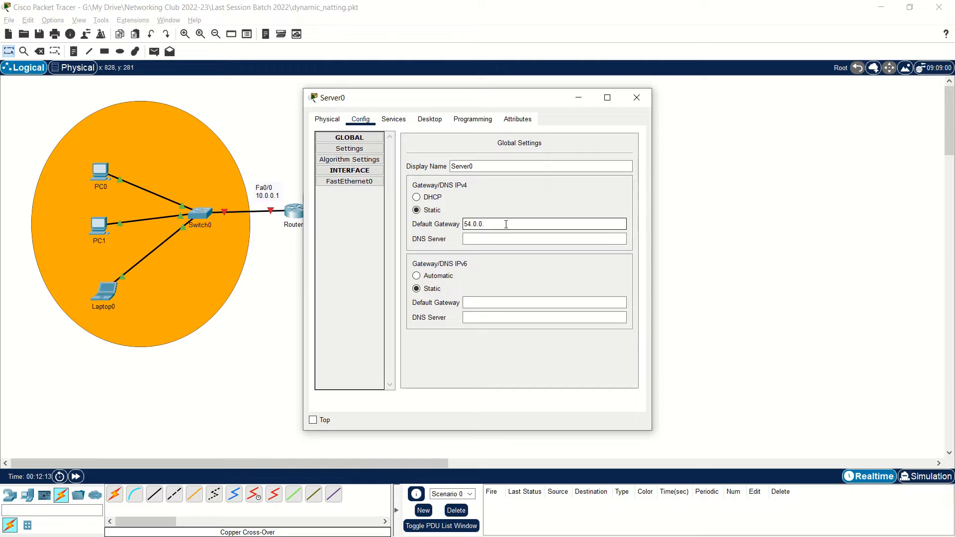
{"action": "type", "text": "1"}
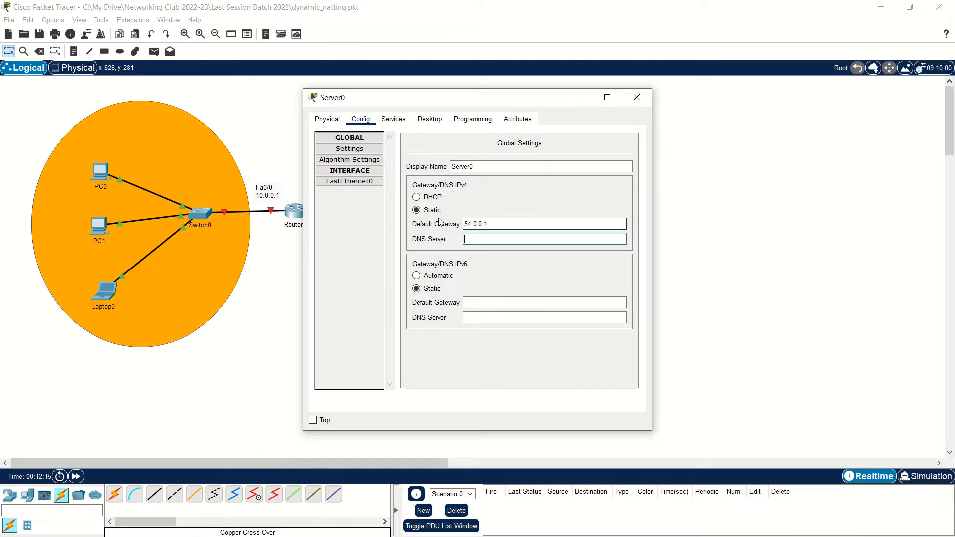
- Give Server0's FastEthernet0 interface the IPv4 address 54.0.0.2 with subnet mask 255.0.0.0 and close its configuration
{"action": "left_click", "coordinate": [349, 181]}
{"action": "left_click", "coordinate": [541, 229]}
{"action": "type", "text": "5"}
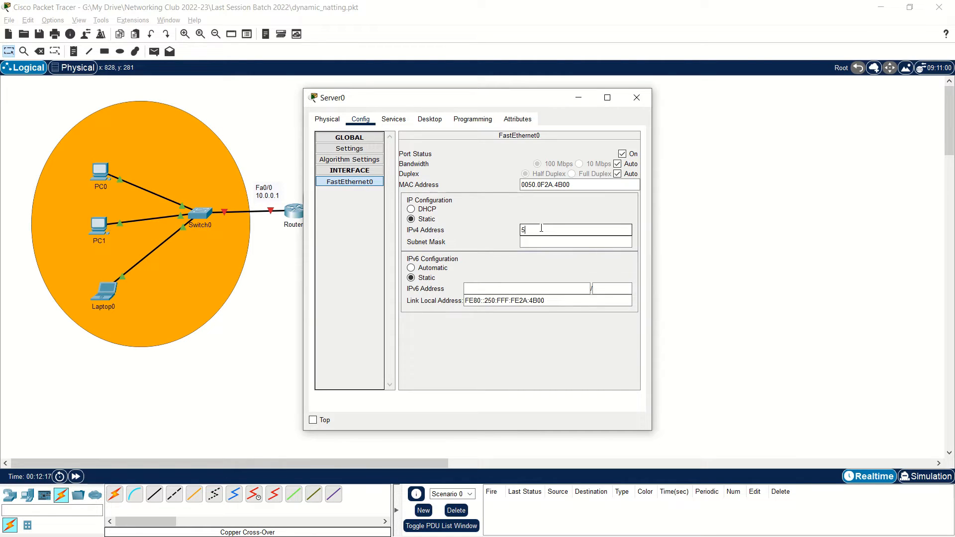
{"action": "type", "text": "4.0.0.2"}
{"action": "key", "text": "Tab"}
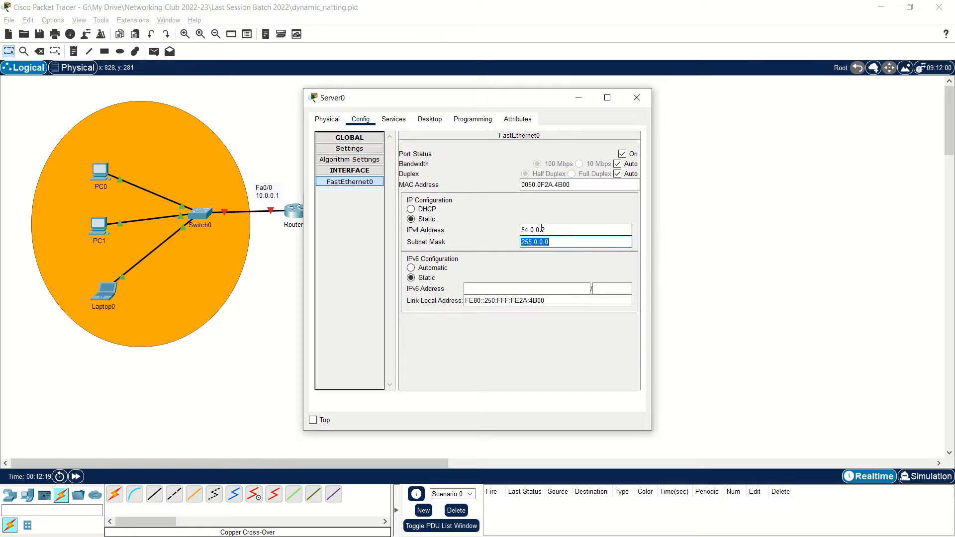
{"action": "left_click", "coordinate": [636, 98]}
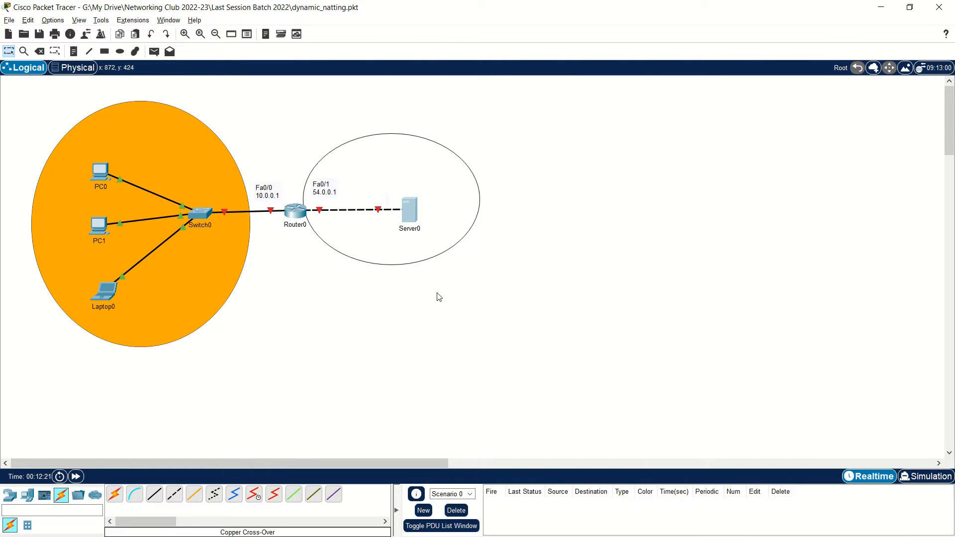
- Open Router0's command line beside the topology and enter global configuration mode with conf te
{"action": "left_click", "coordinate": [295, 211]}
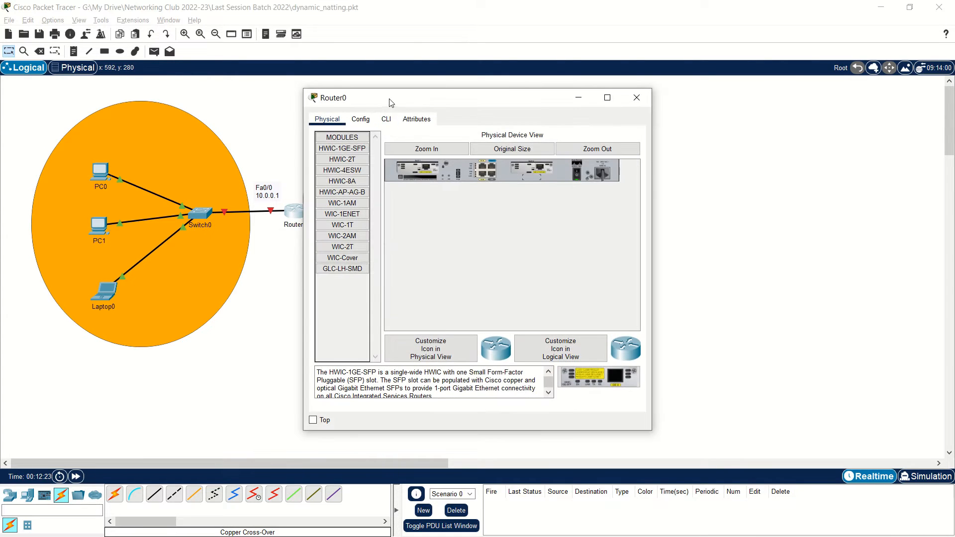
{"action": "left_click_drag", "start_coordinate": [390, 103], "coordinate": [594, 102]}
{"action": "left_click", "coordinate": [564, 119]}
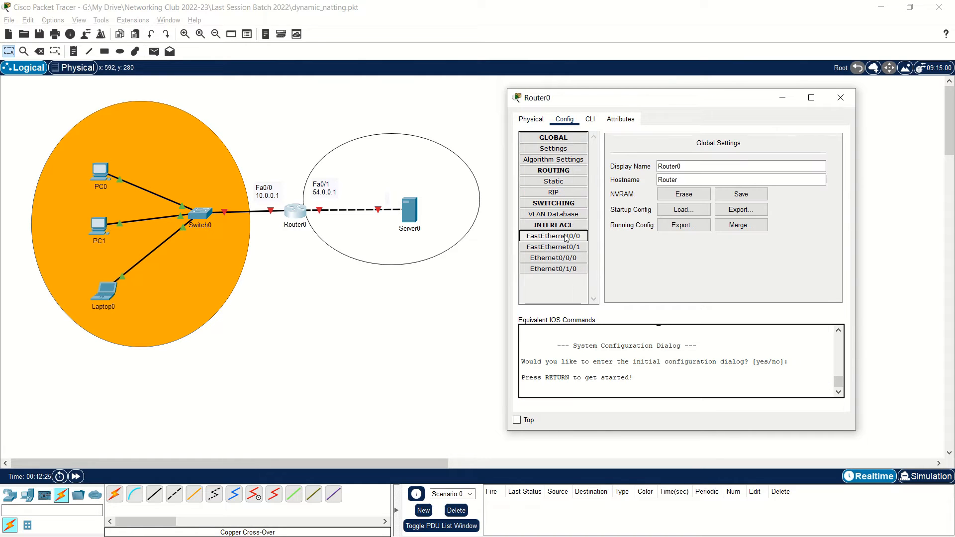
{"action": "left_click", "coordinate": [566, 237]}
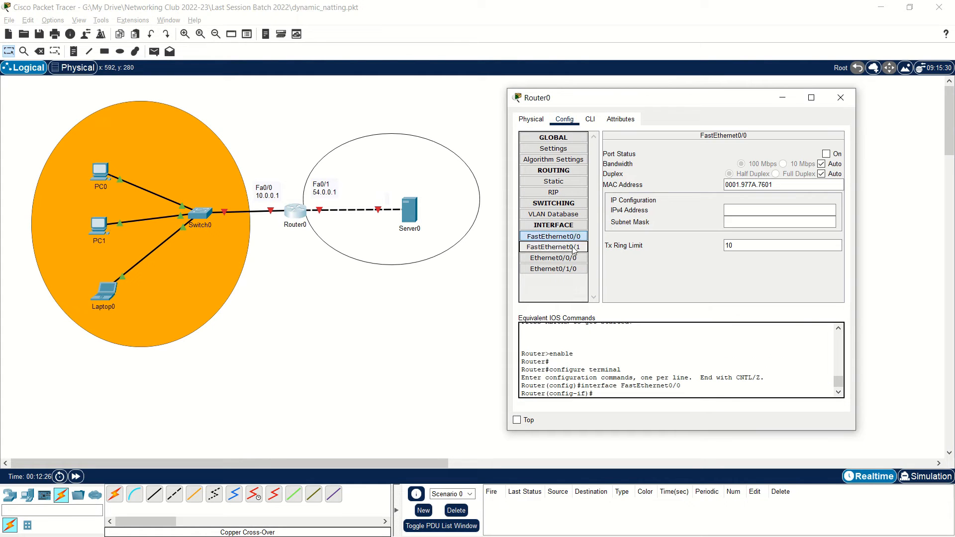
{"action": "left_click", "coordinate": [590, 120]}
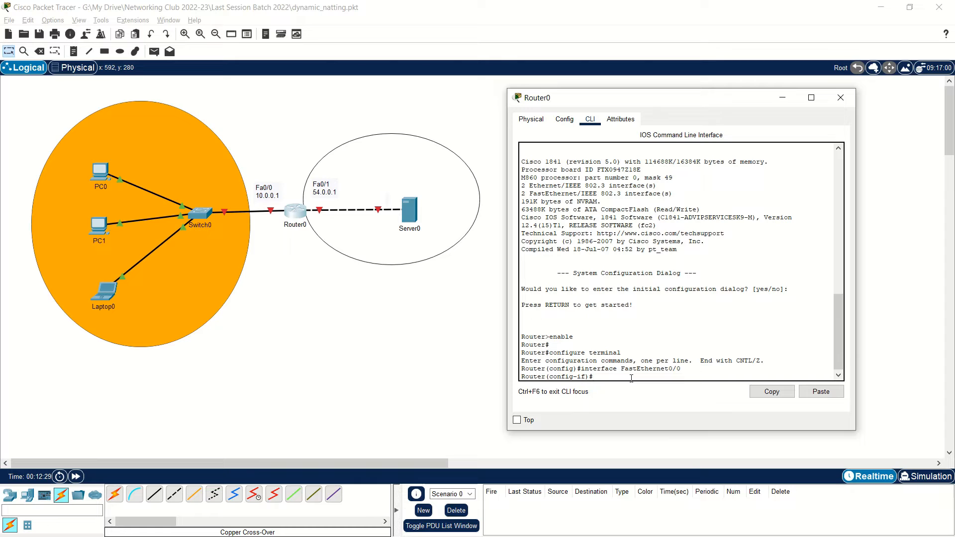
{"action": "type", "text": "con"}
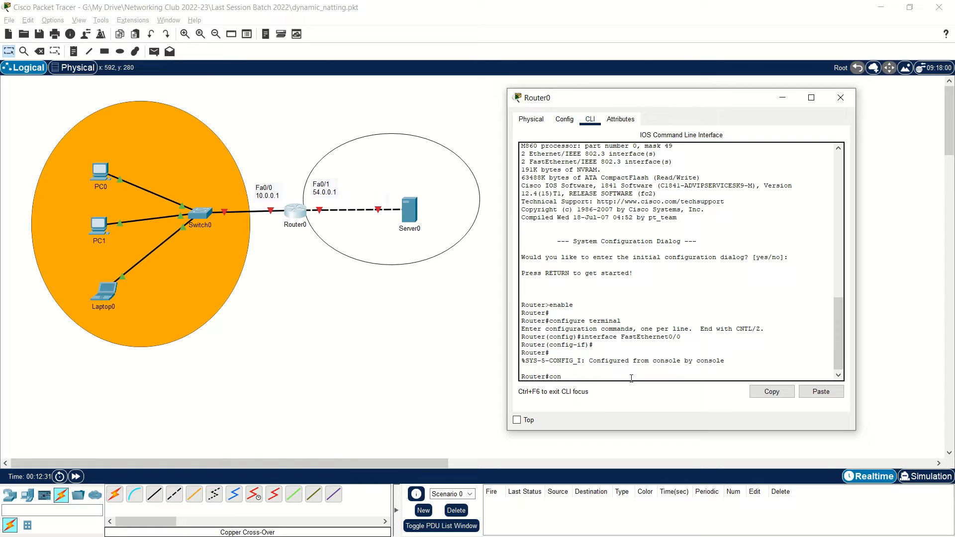
{"action": "type", "text": "f te"}
{"action": "key", "text": "Return"}
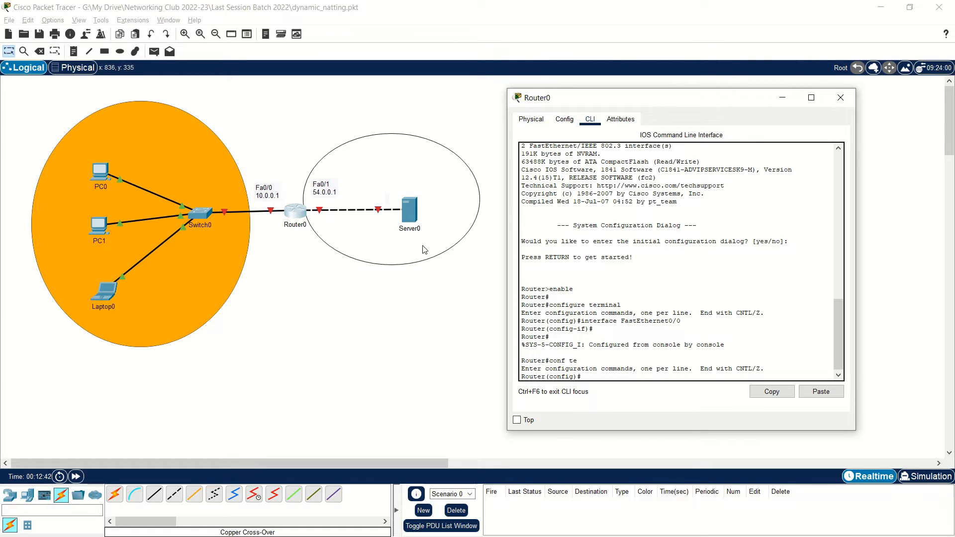
- Assign IP address 10.0.0.1 with subnet mask 255.0.0.0 to Router0's interface fastEthernet 0/0 using IOS commands
{"action": "type", "text": "ter"}
{"action": "key", "text": "Tab"}
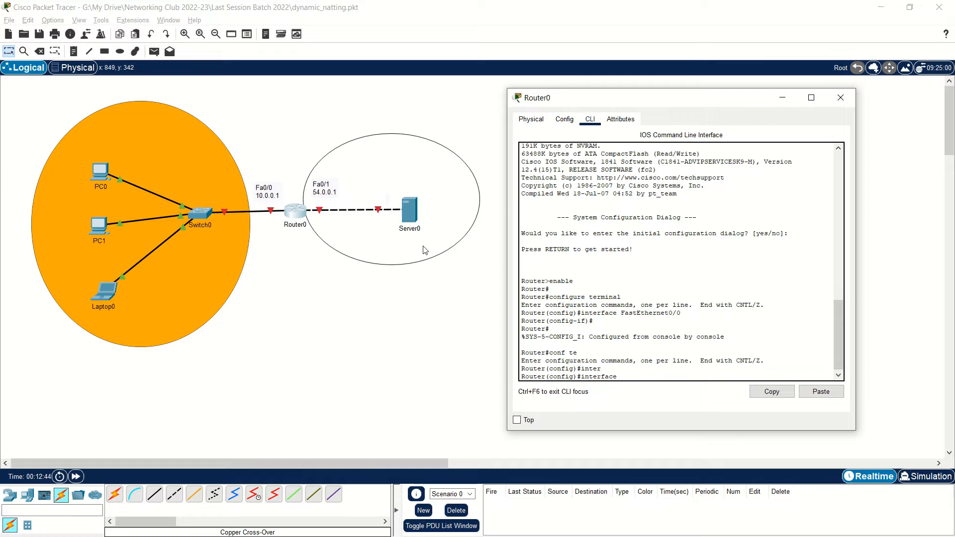
{"action": "type", "text": "fa"}
{"action": "key", "text": "Tab"}
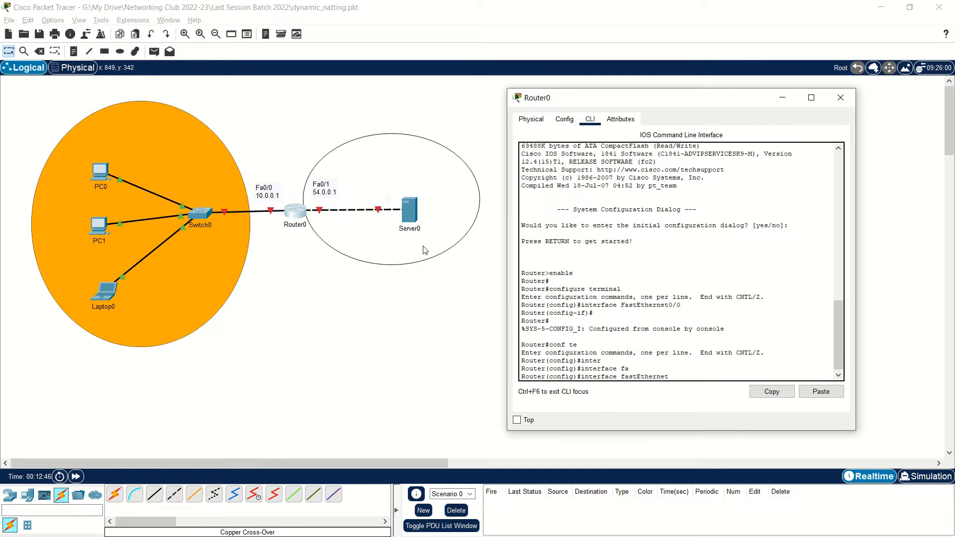
{"action": "type", "text": "0/0"}
{"action": "key", "text": "Return"}
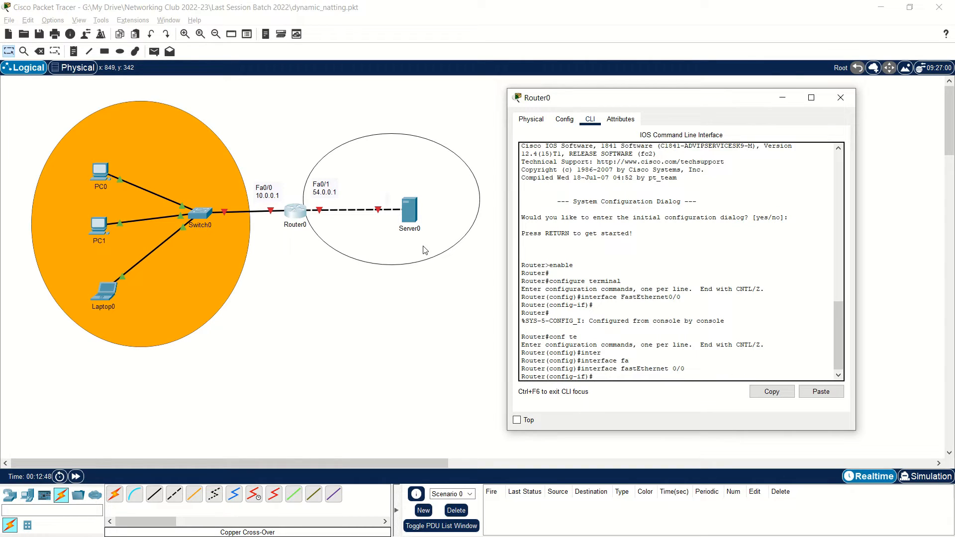
{"action": "type", "text": "ip ad"}
{"action": "key", "text": "Tab"}
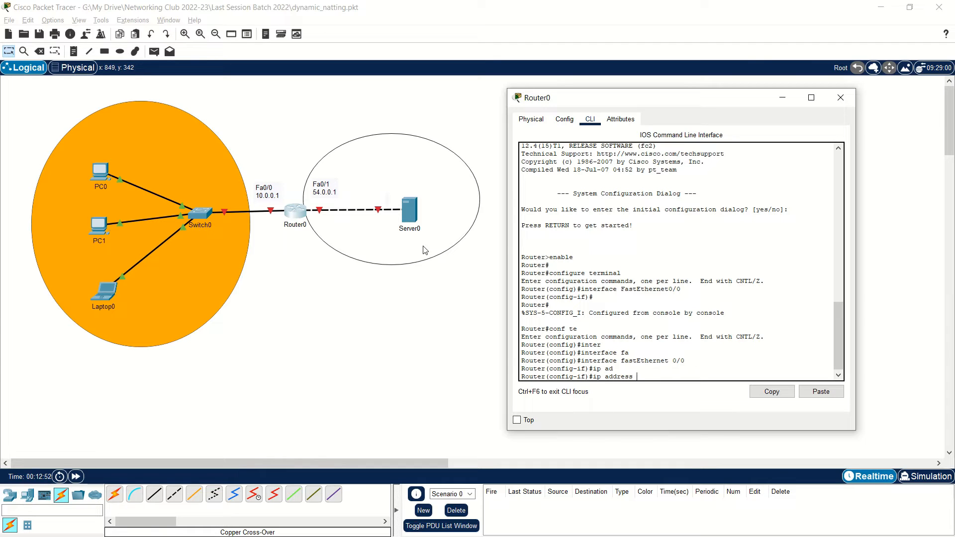
{"action": "type", "text": "10.0.0.1 255.0.0.0"}
{"action": "key", "text": "Return"}
- Bring up Router0's fastEthernet 0/0 interface with the no shutdown command
{"action": "type", "text": "no "}
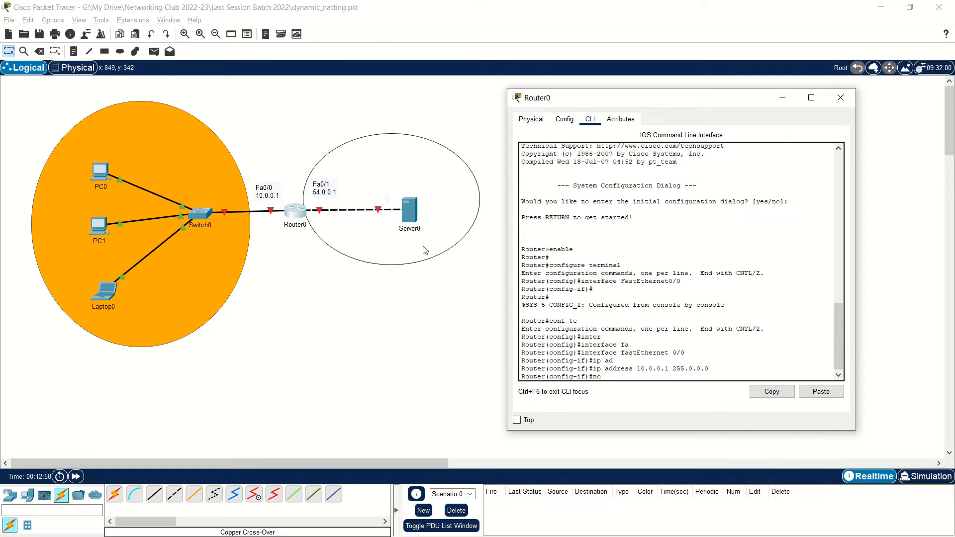
{"action": "type", "text": "shu"}
{"action": "key", "text": "Tab"}
{"action": "key", "text": "Return"}
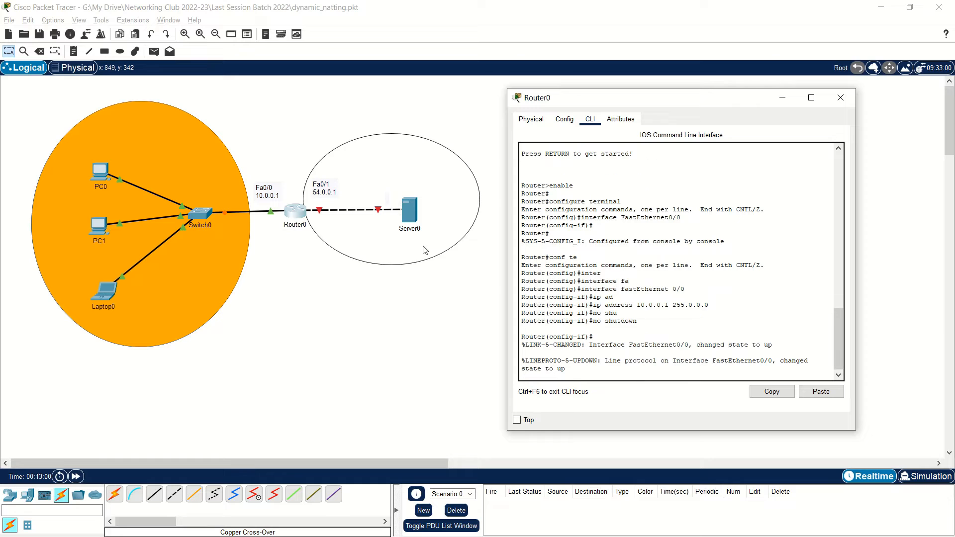
{"action": "key", "text": "Return"}
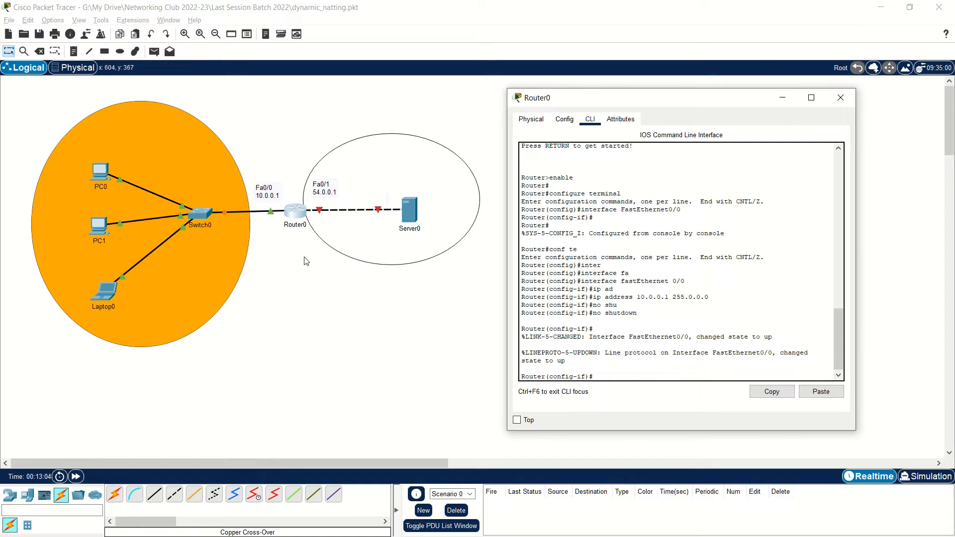
- Mark fastEthernet 0/0 as the NAT inside interface with ip nat inside and exit configuration mode
{"action": "type", "text": "ip na"}
{"action": "key", "text": "Tab"}
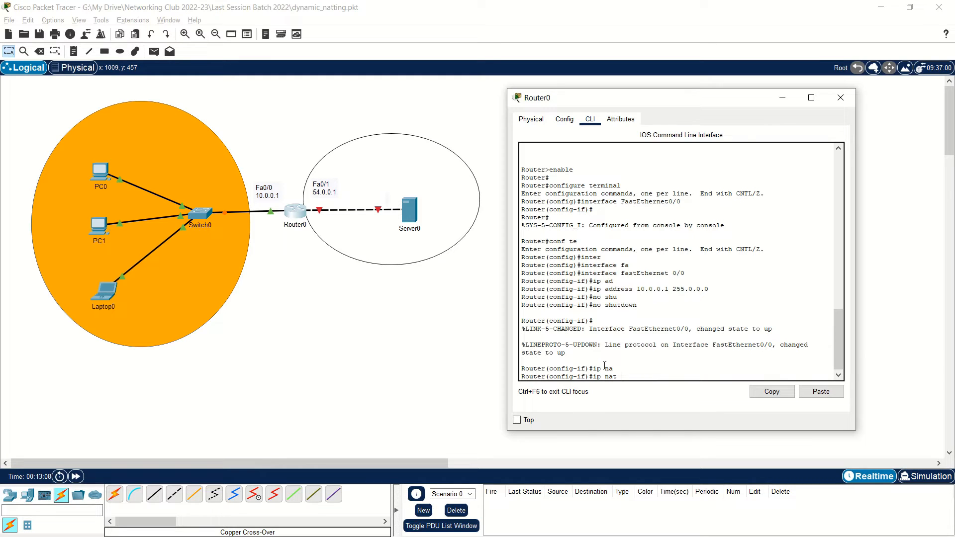
{"action": "type", "text": "in"}
{"action": "key", "text": "Tab"}
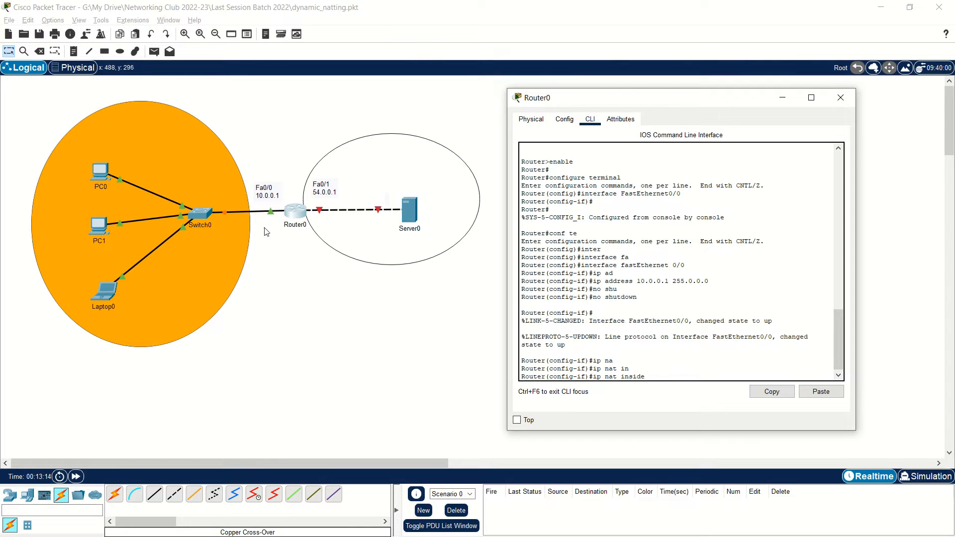
{"action": "key", "text": "Return"}
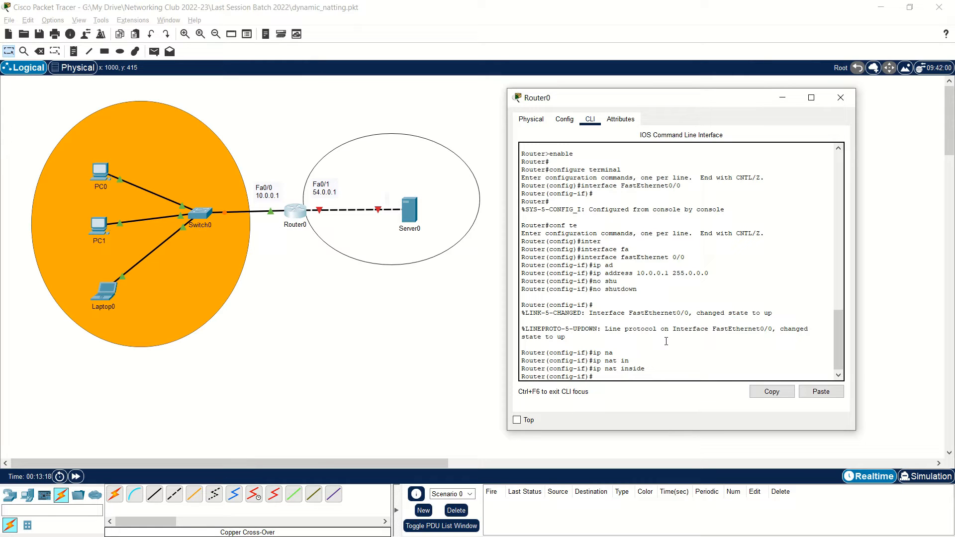
{"action": "key", "text": "ctrl+z"}
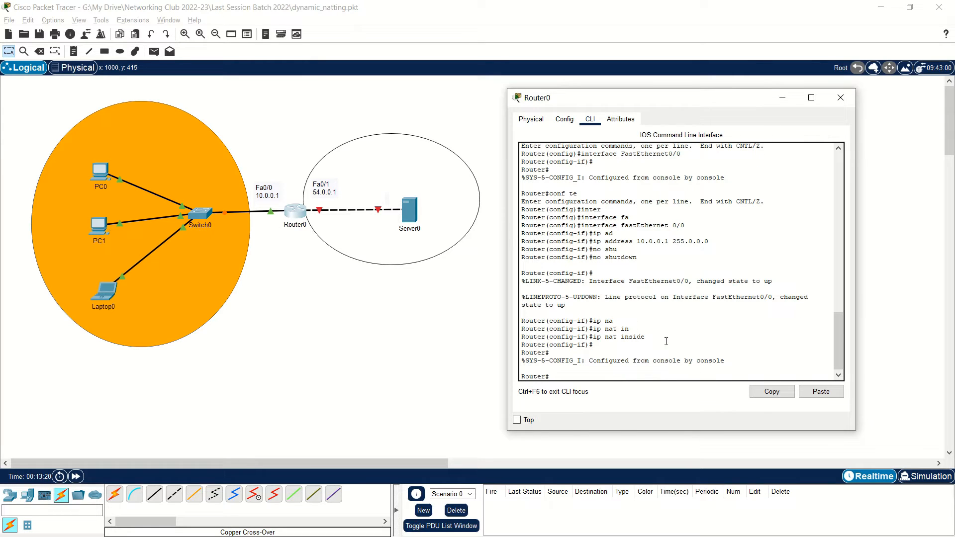
- Enter global configuration mode on Router0 with conf terminal
{"action": "type", "text": "con"}
{"action": "key", "text": "Tab"}
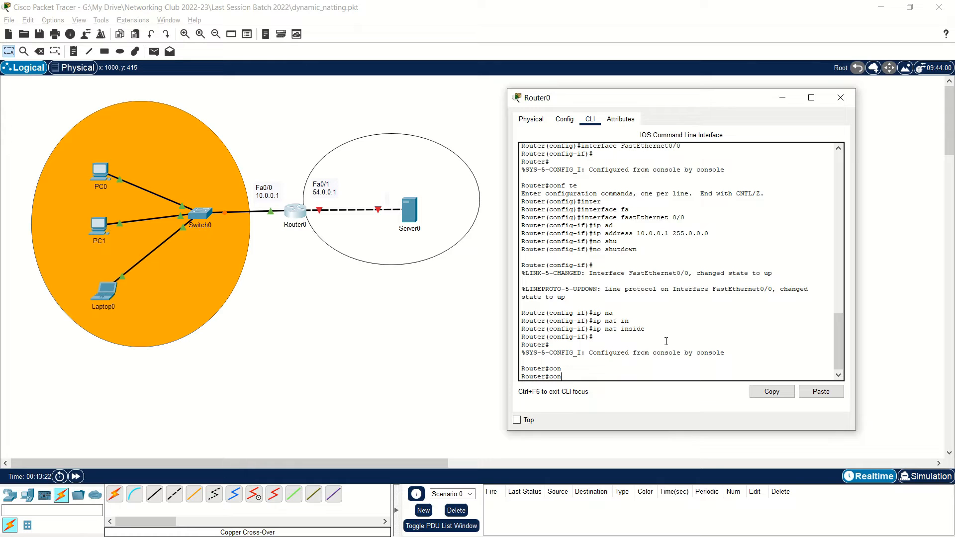
{"action": "type", "text": "f ter"}
{"action": "key", "text": "Tab"}
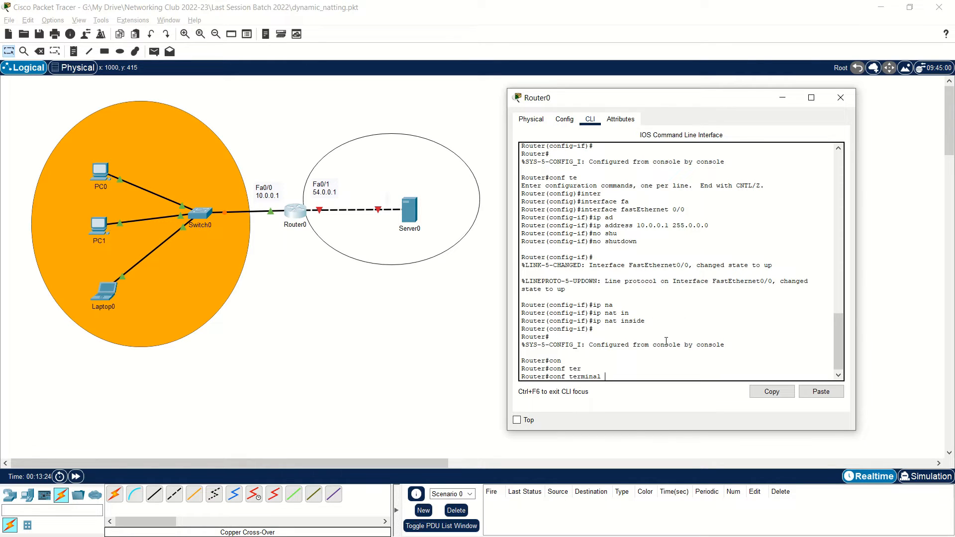
{"action": "key", "text": "Return"}
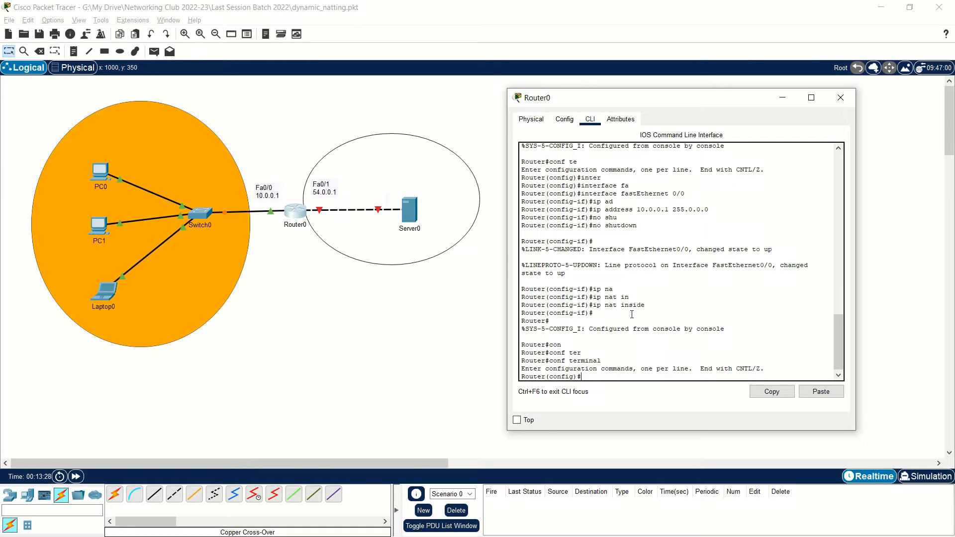
- Enter interface configuration mode for Router0's fastEthernet 0/1
{"action": "type", "text": "intef"}
{"action": "key", "text": "Tab"}
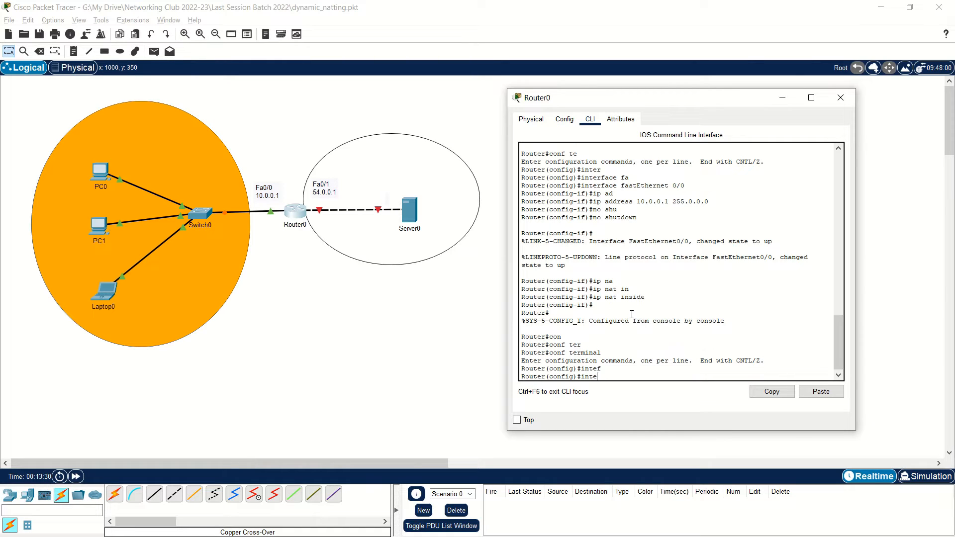
{"action": "type", "text": "r"}
{"action": "key", "text": "Tab"}
{"action": "type", "text": "fa"}
{"action": "key", "text": "Tab"}
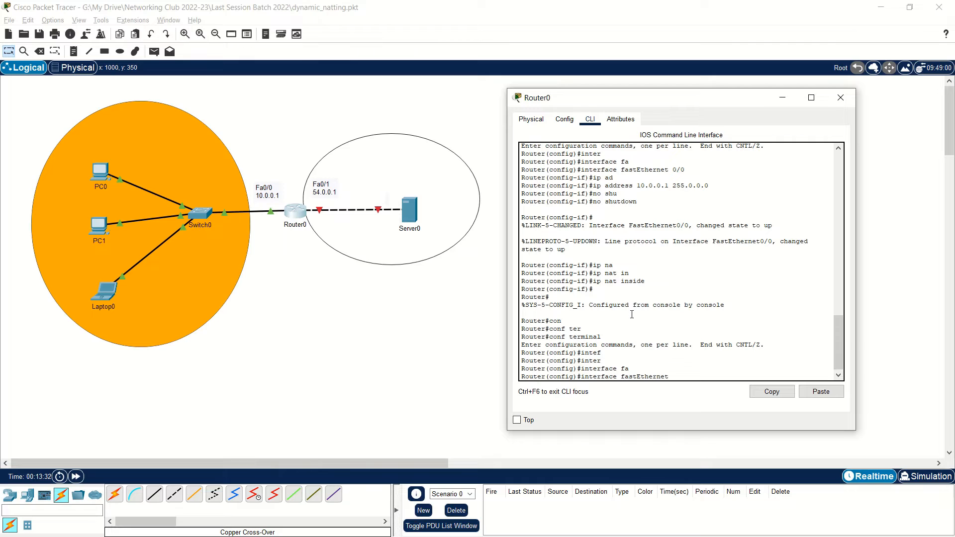
{"action": "type", "text": "0/1"}
{"action": "key", "text": "Return"}
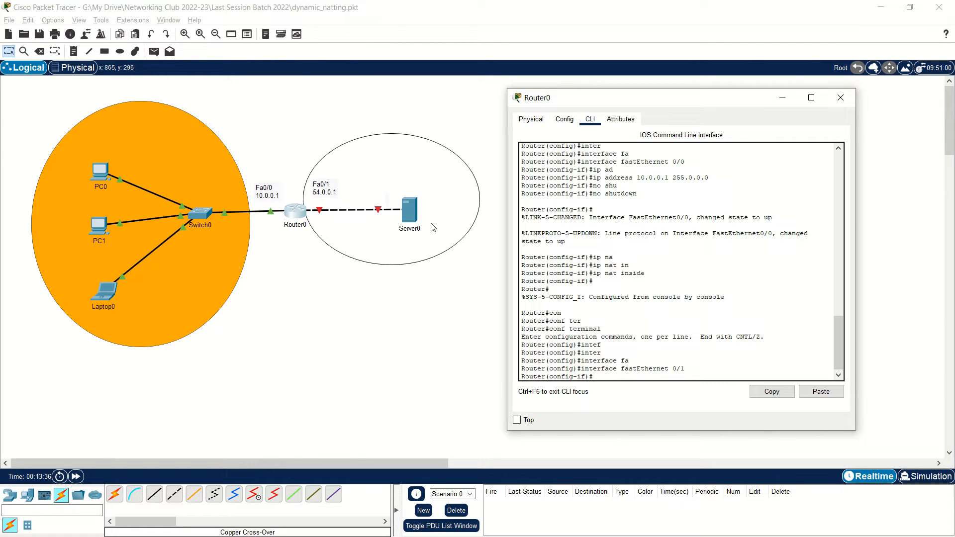
- Assign IP address 54.0.0.1 with subnet mask 255.0.0.0 to Router0's fastEthernet 0/1 interface
{"action": "type", "text": "p"}
{"action": "type", "text": "ip"}
{"action": "type", "text": " ad"}
{"action": "key", "text": "Tab"}
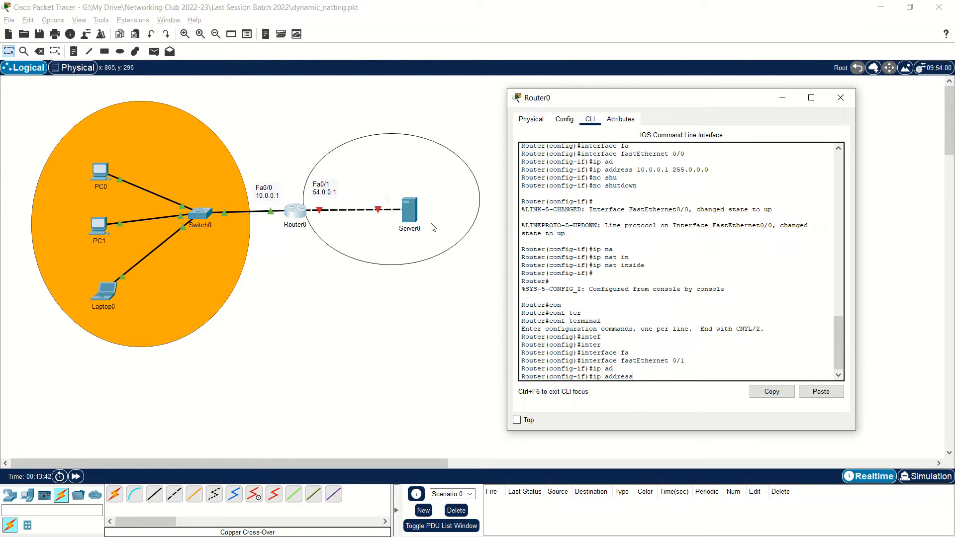
{"action": "type", "text": "54.0.0.1 255.0.0.0"}
{"action": "key", "text": "Return"}
- Bring up Router0's fastEthernet 0/1 interface with the no shutdown command
{"action": "type", "text": "no"}
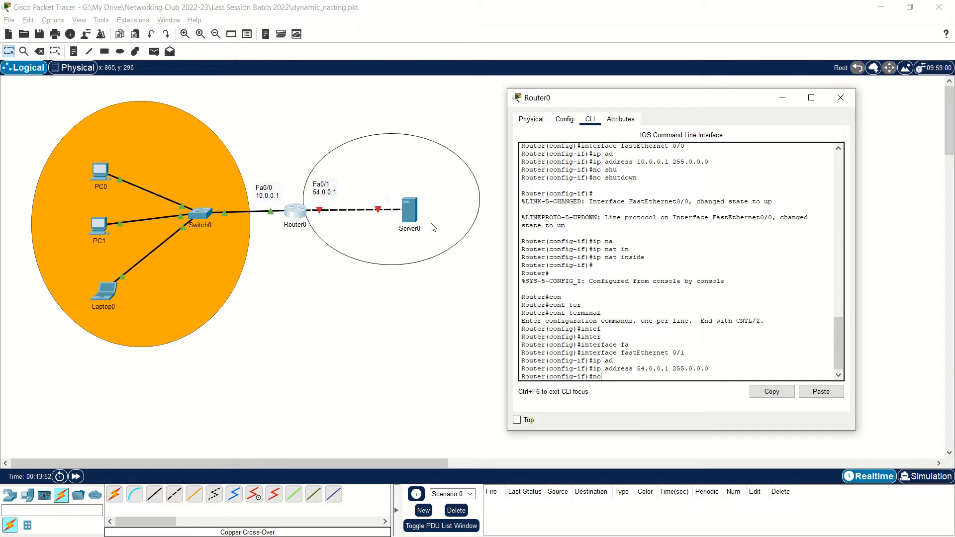
{"action": "type", "text": " shu"}
{"action": "key", "text": "Tab"}
{"action": "key", "text": "Return"}
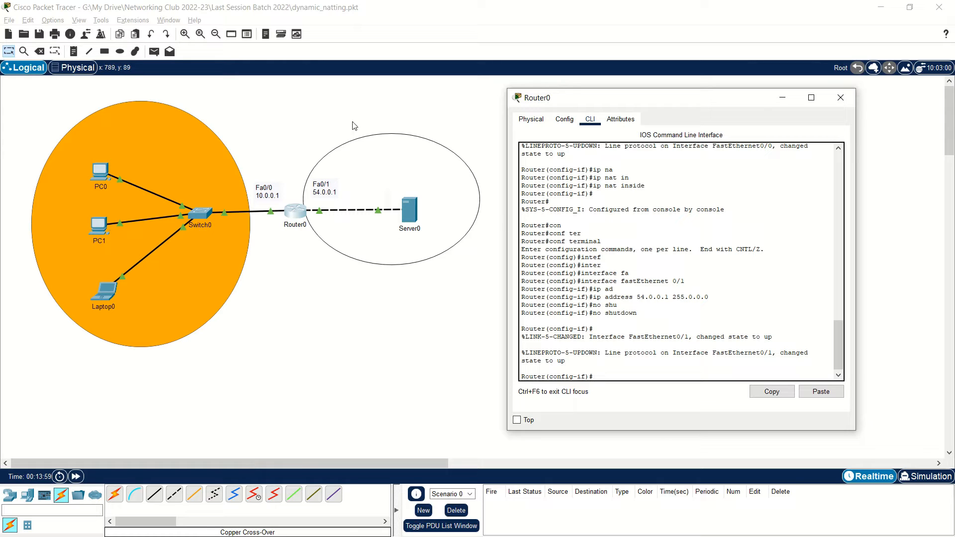
- Mark fastEthernet 0/1 as the NAT outside interface with ip nat outside and exit to global configuration mode
{"action": "type", "text": "ip na"}
{"action": "key", "text": "Tab"}
{"action": "type", "text": "out"}
{"action": "key", "text": "Tab"}
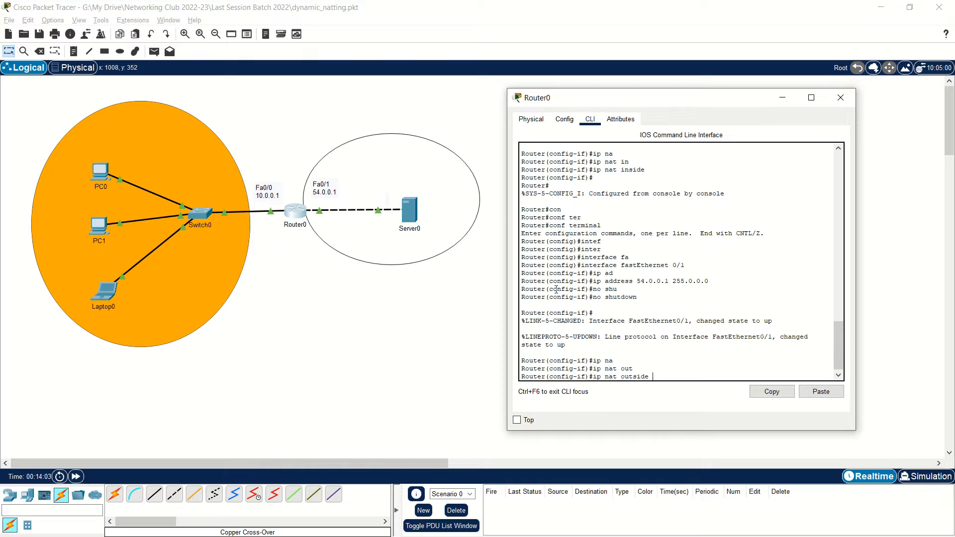
{"action": "key", "text": "Return"}
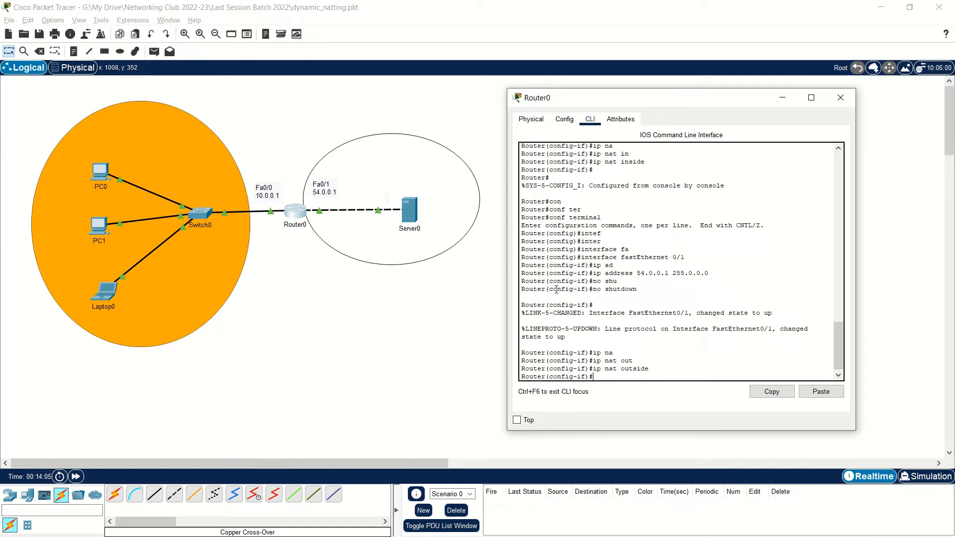
{"action": "type", "text": "exit"}
{"action": "key", "text": "Return"}
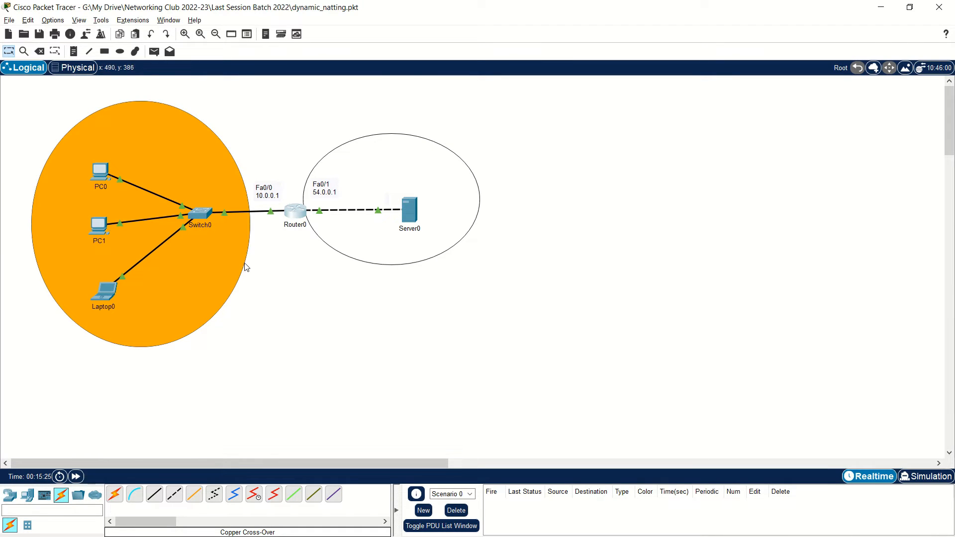
- Reopen Router0's command line, place it beside the topology and add a few empty prompt lines
{"action": "left_click", "coordinate": [296, 215]}
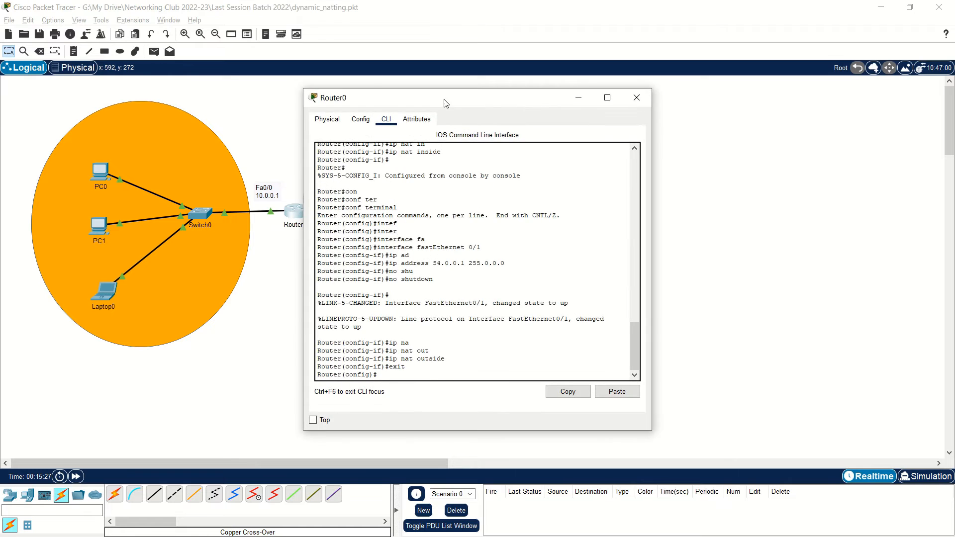
{"action": "left_click_drag", "start_coordinate": [444, 99], "coordinate": [683, 131]}
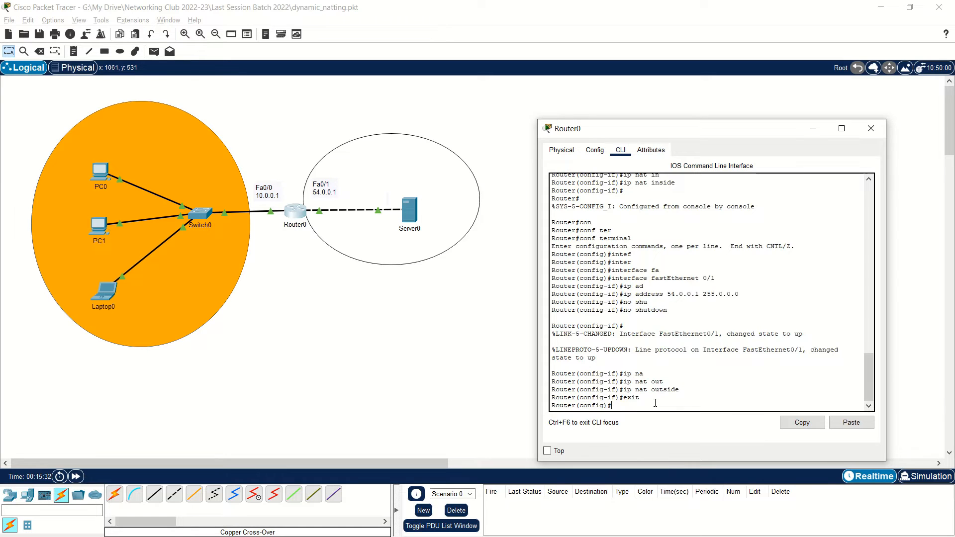
{"action": "key", "text": "Return"}
{"action": "key", "text": "Return"}
{"action": "key", "text": "Return"}
{"action": "key", "text": "Return"}
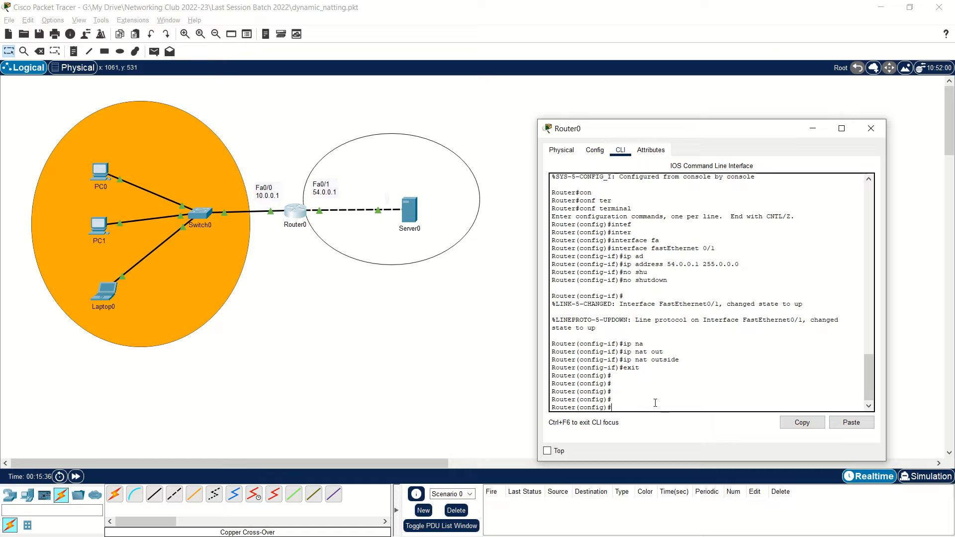
- Start an access-list command in global configuration mode and look up the allowed list numbers in the command help
{"action": "type", "text": "ip"}
{"action": "key", "text": "BackSpace"}
{"action": "key", "text": "BackSpace"}
{"action": "type", "text": "i"}
{"action": "key", "text": "BackSpace"}
{"action": "type", "text": "ac"}
{"action": "key", "text": "Tab"}
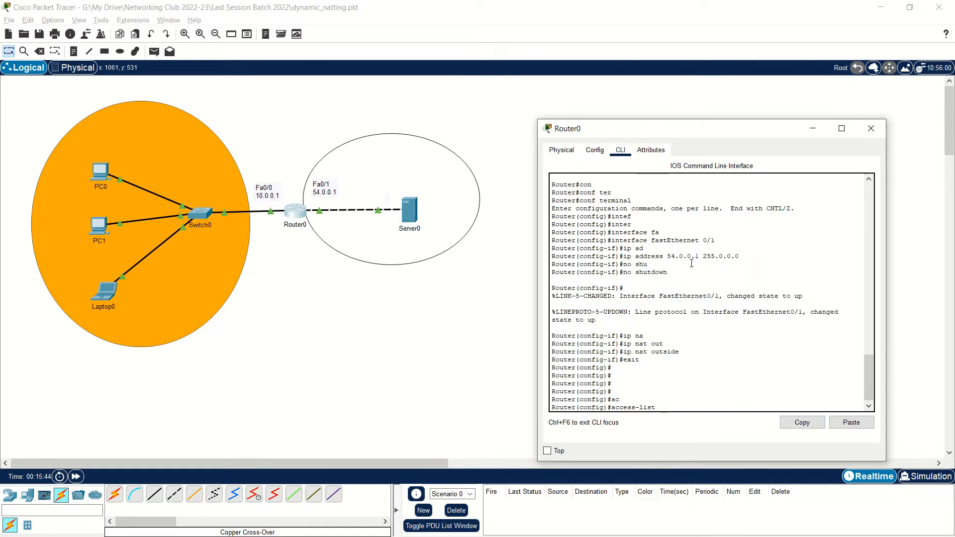
{"action": "type", "text": "?"}
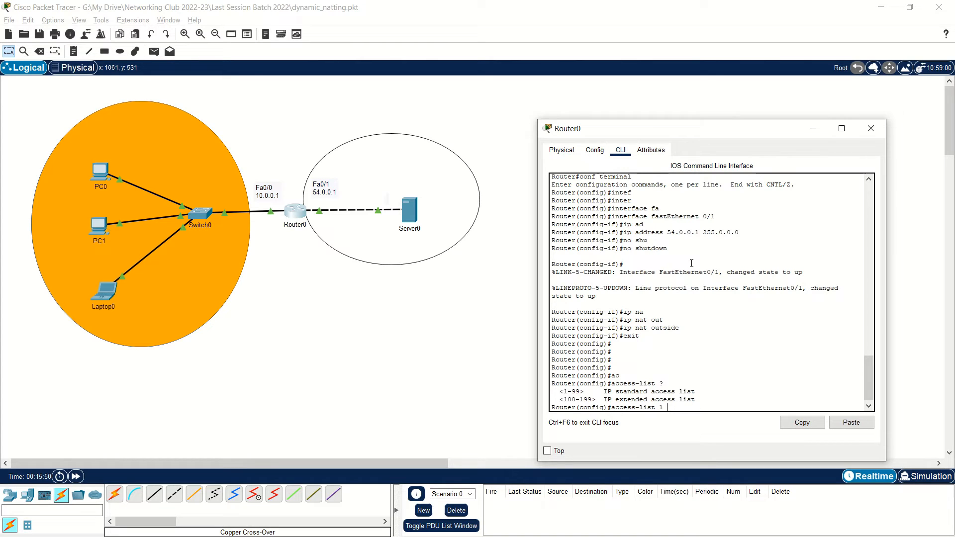
{"action": "key", "text": "BackSpace"}
{"action": "left_click_drag", "start_coordinate": [559, 392], "coordinate": [710, 390]}
{"action": "left_click", "coordinate": [675, 407]}
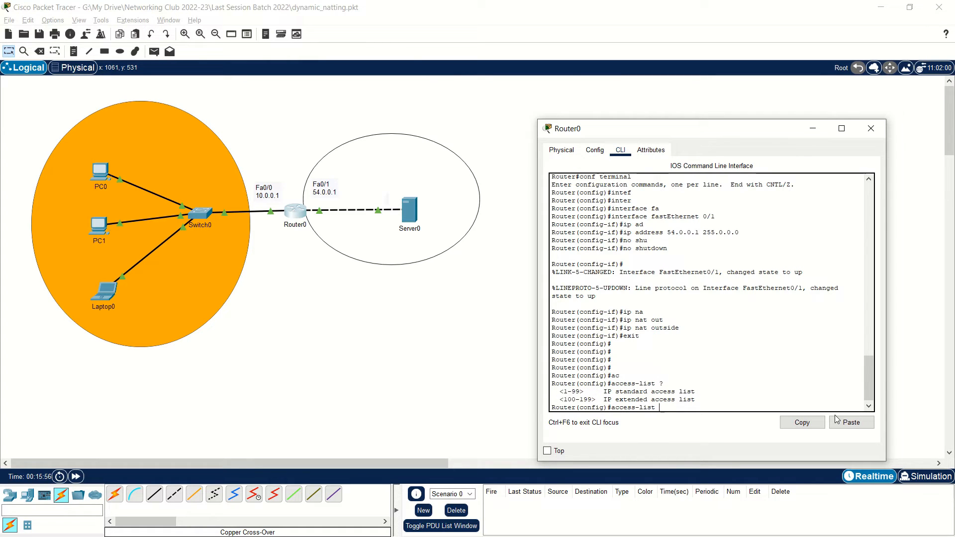
- Give the access list number 1, look up its possible actions in the command help and choose permit
{"action": "type", "text": "1"}
{"action": "type", "text": "?"}
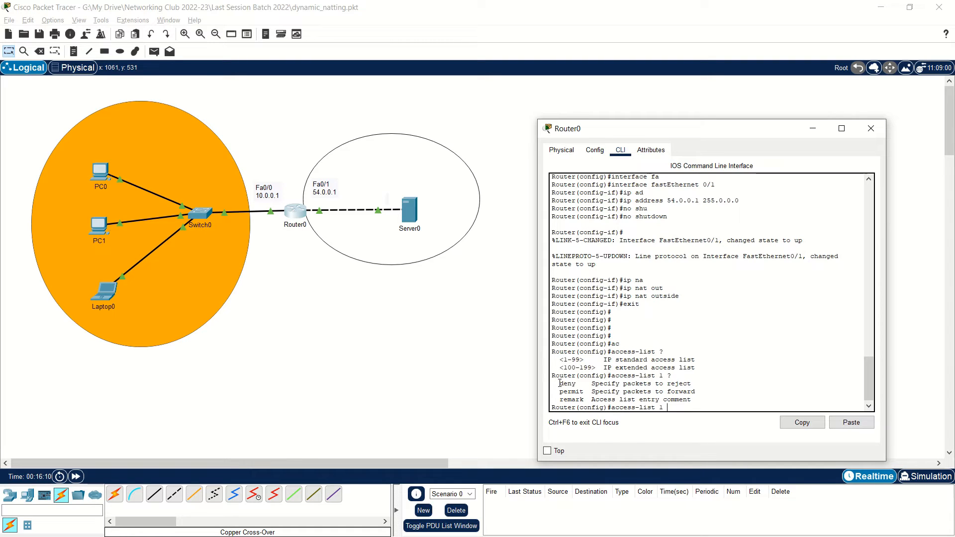
{"action": "left_click_drag", "start_coordinate": [559, 383], "coordinate": [578, 400]}
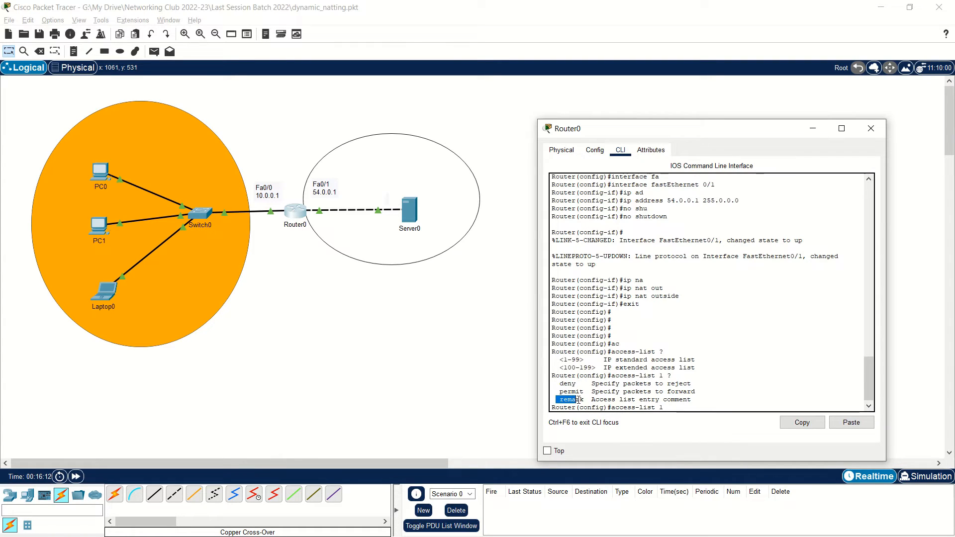
{"action": "left_click", "coordinate": [672, 405]}
{"action": "type", "text": "p"}
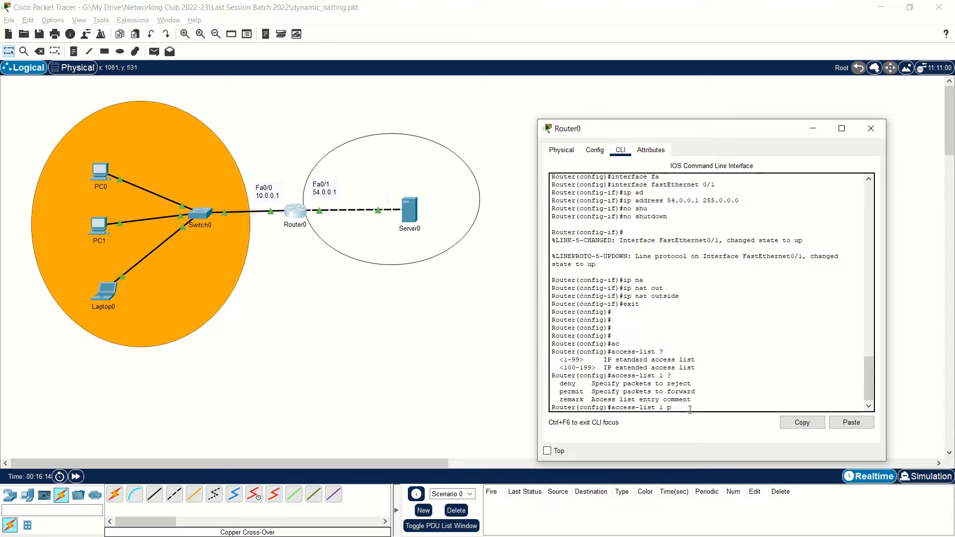
{"action": "type", "text": "re"}
{"action": "key", "text": "Tab"}
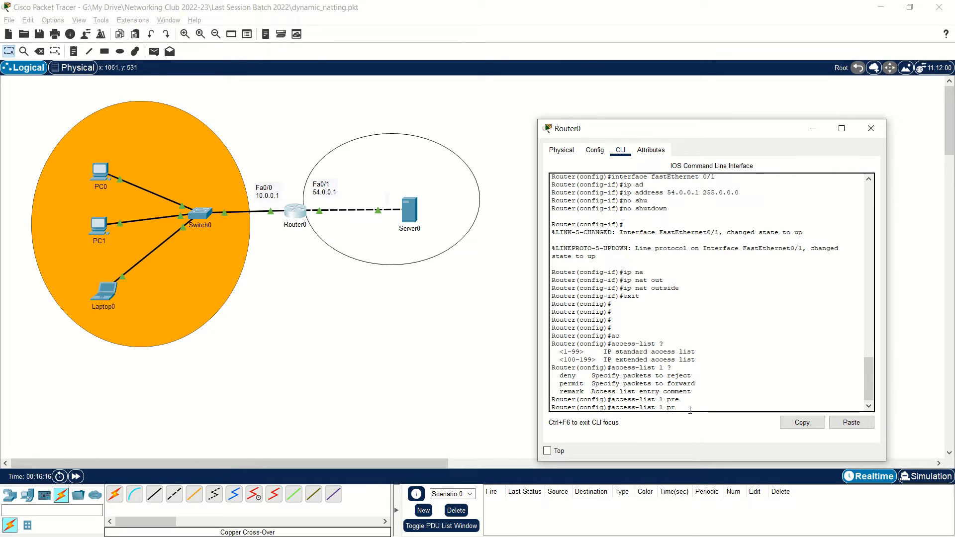
{"action": "key", "text": "BackSpace"}
{"action": "key", "text": "BackSpace"}
{"action": "type", "text": "er"}
{"action": "key", "text": "Tab"}
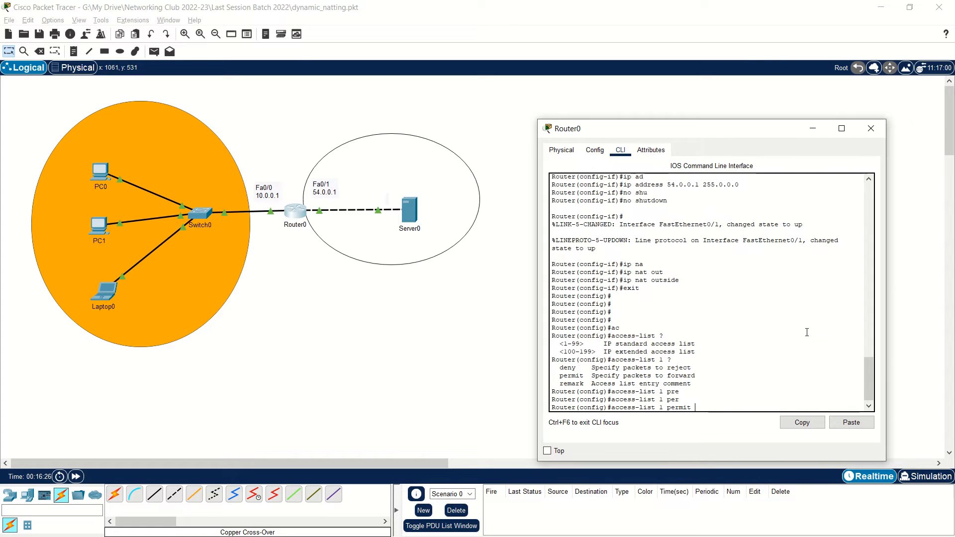
- Examine the source options available for access-list 1 permit in the command help
{"action": "type", "text": "?"}
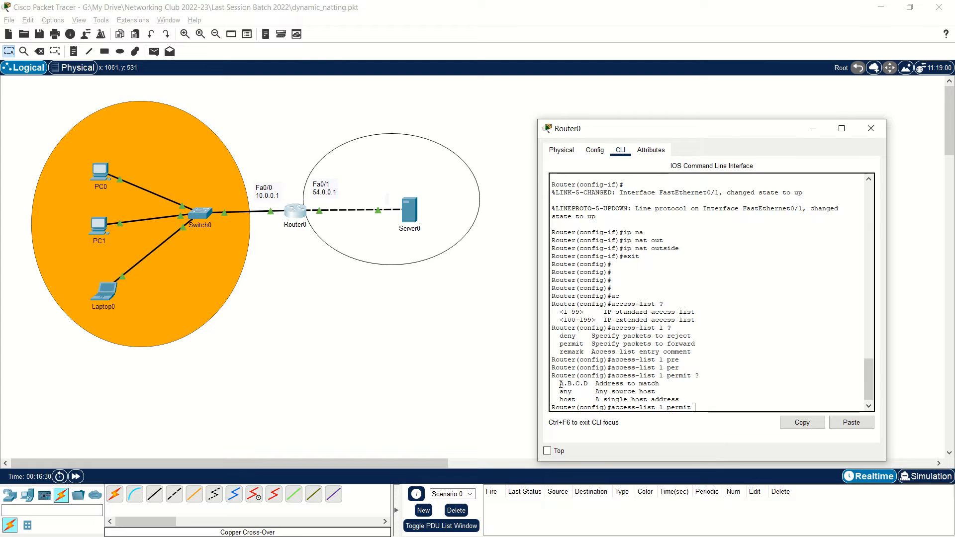
{"action": "left_click_drag", "start_coordinate": [560, 383], "coordinate": [666, 384]}
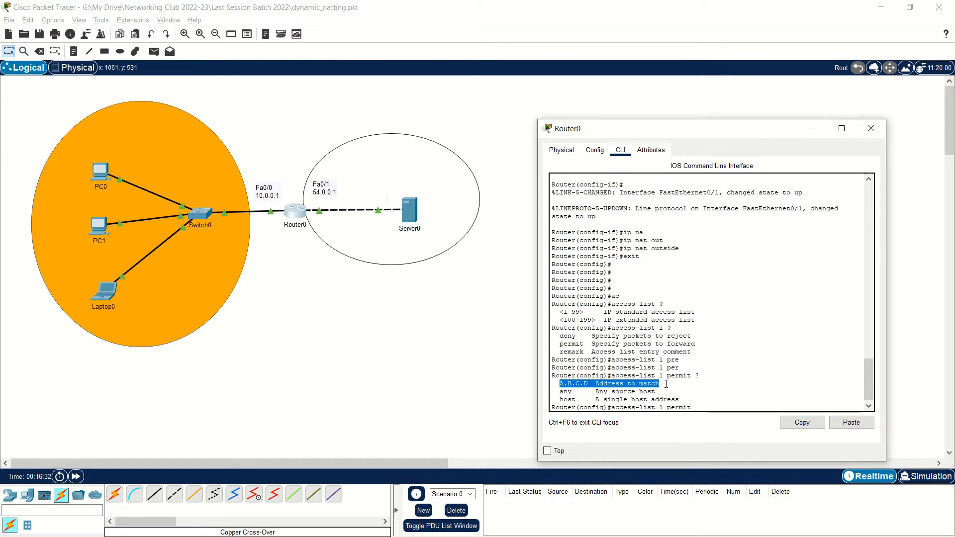
{"action": "left_click_drag", "start_coordinate": [560, 391], "coordinate": [653, 392]}
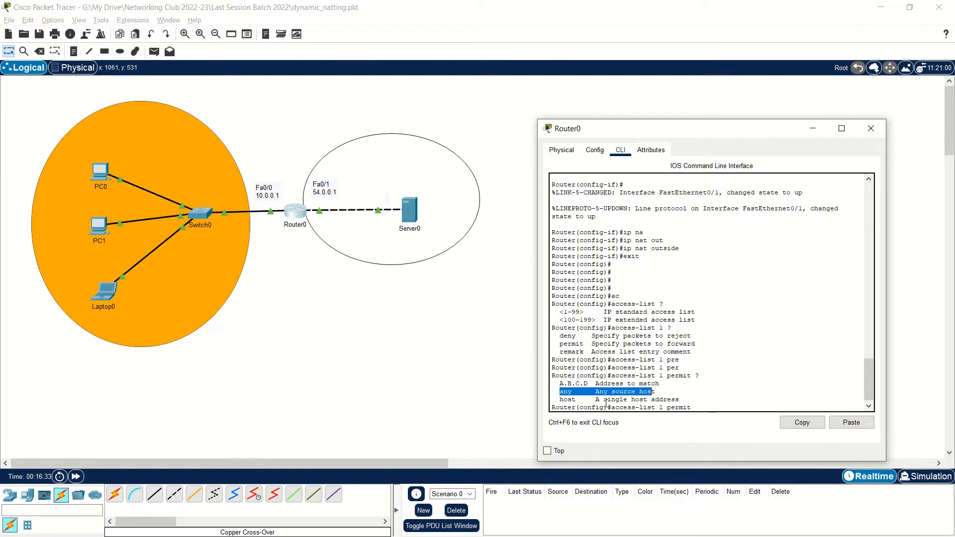
{"action": "left_click_drag", "start_coordinate": [563, 401], "coordinate": [619, 401]}
{"action": "left_click", "coordinate": [560, 402]}
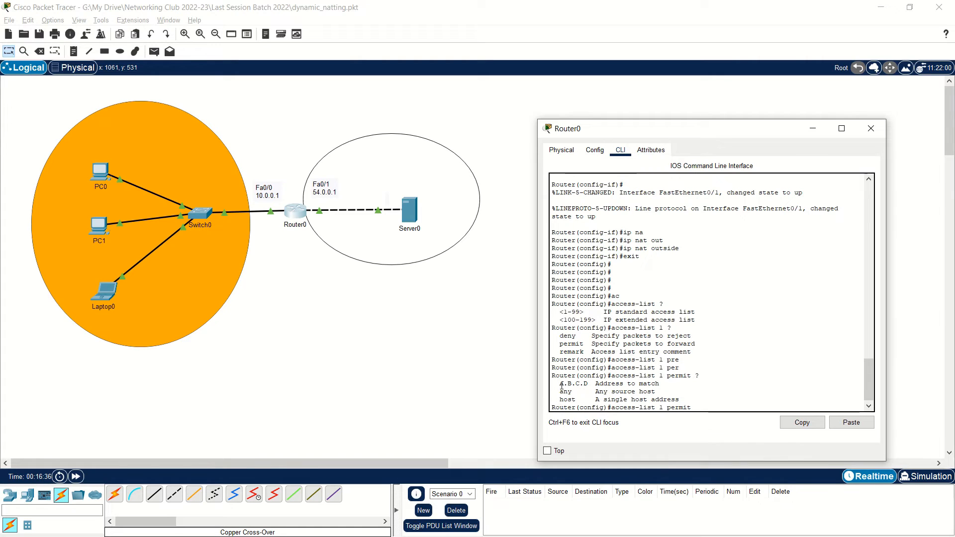
{"action": "left_click_drag", "start_coordinate": [560, 401], "coordinate": [679, 401]}
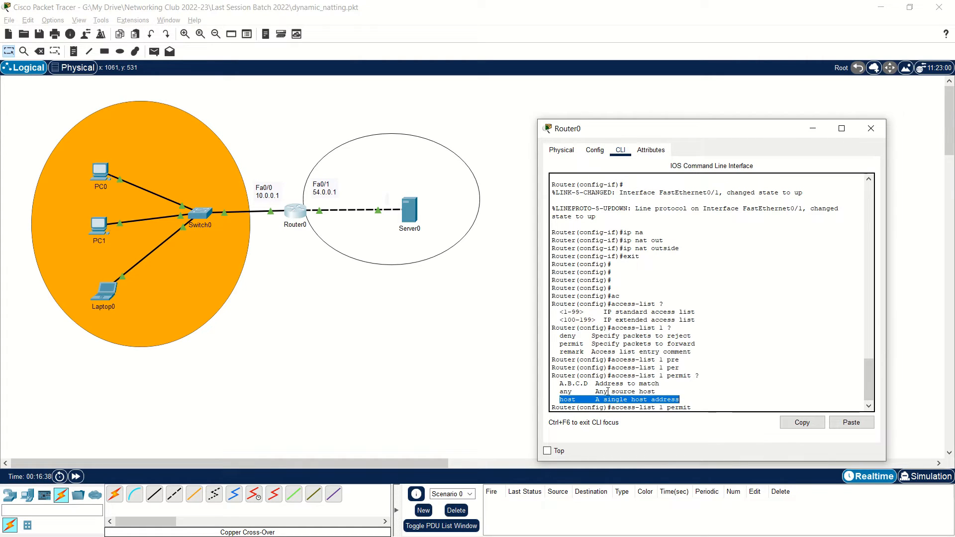
{"action": "left_click_drag", "start_coordinate": [557, 383], "coordinate": [659, 383]}
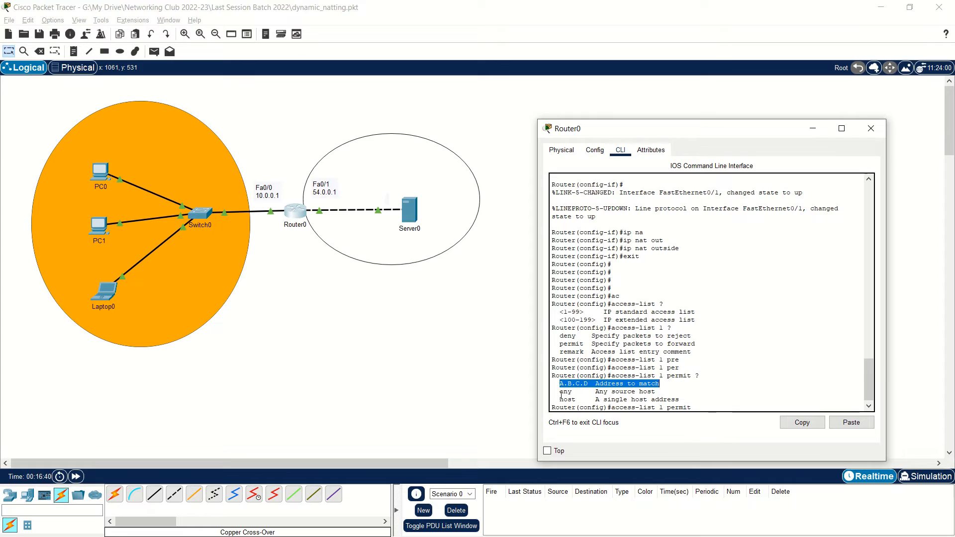
{"action": "left_click_drag", "start_coordinate": [560, 392], "coordinate": [662, 393]}
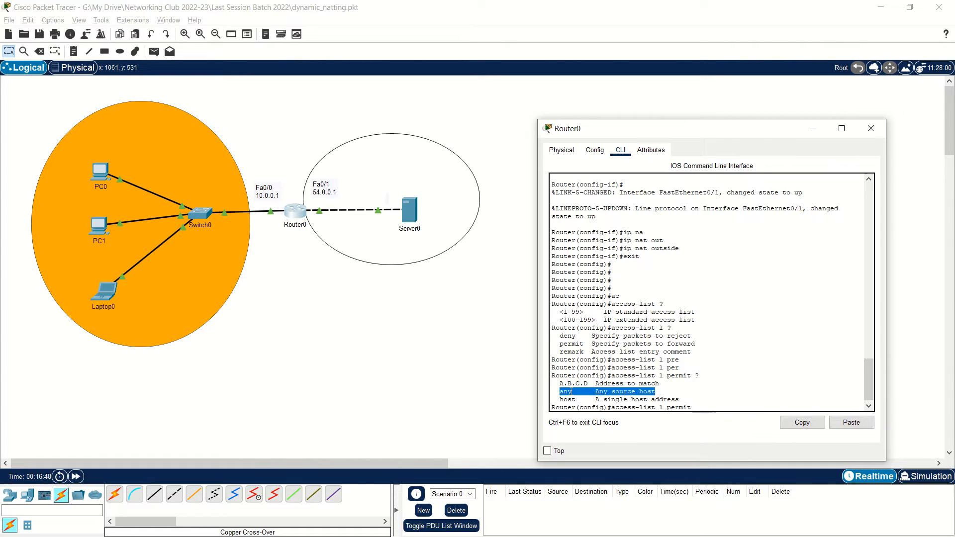
{"action": "left_click", "coordinate": [560, 394]}
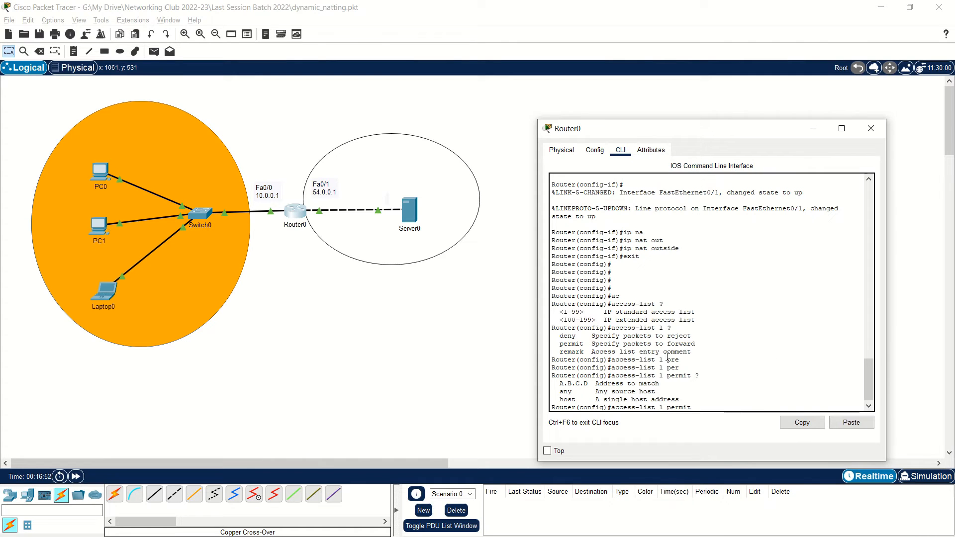
- Give 10.0.0.0 as the source address of access-list 1 permit and look up the remaining parameters in the command help
{"action": "type", "text": "10.0.0.0"}
{"action": "type", "text": "?"}
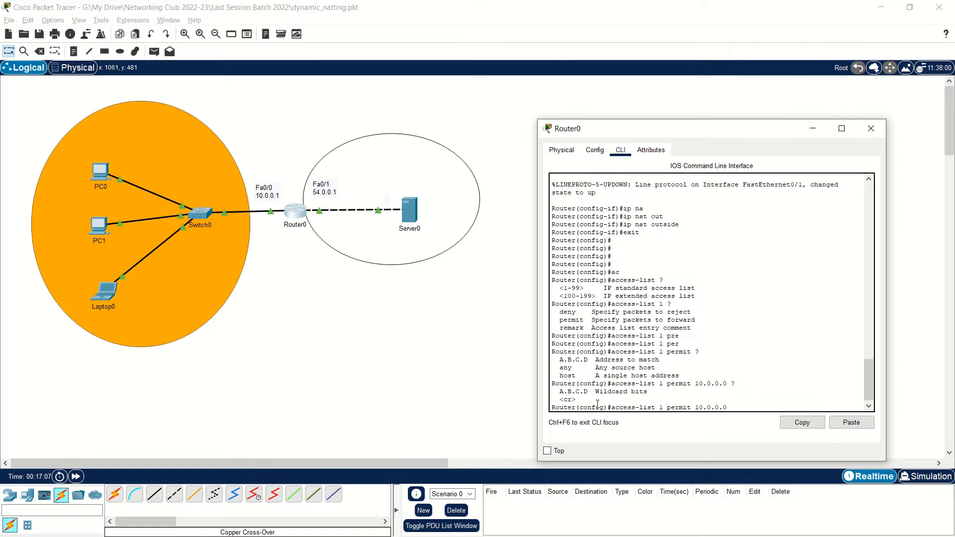
{"action": "left_click_drag", "start_coordinate": [559, 393], "coordinate": [654, 392]}
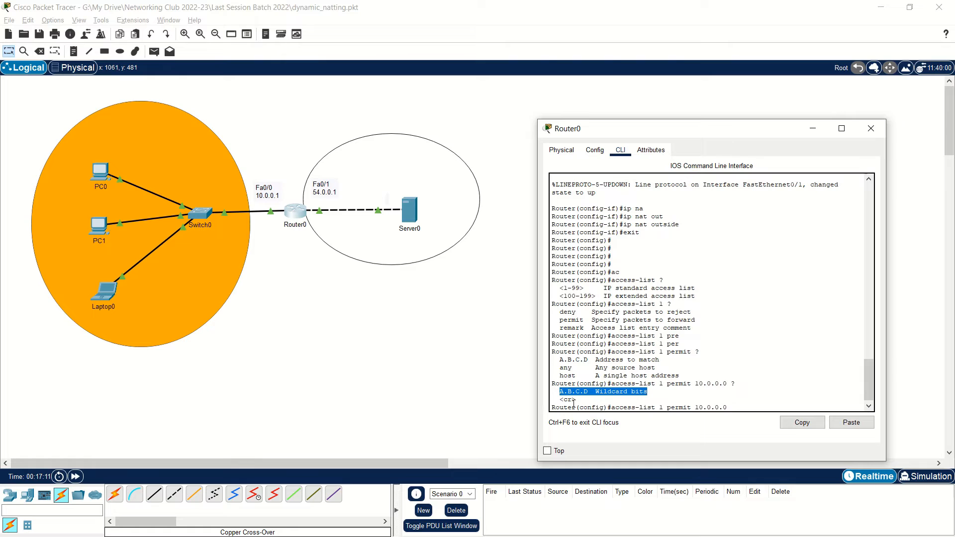
{"action": "left_click_drag", "start_coordinate": [560, 400], "coordinate": [578, 400]}
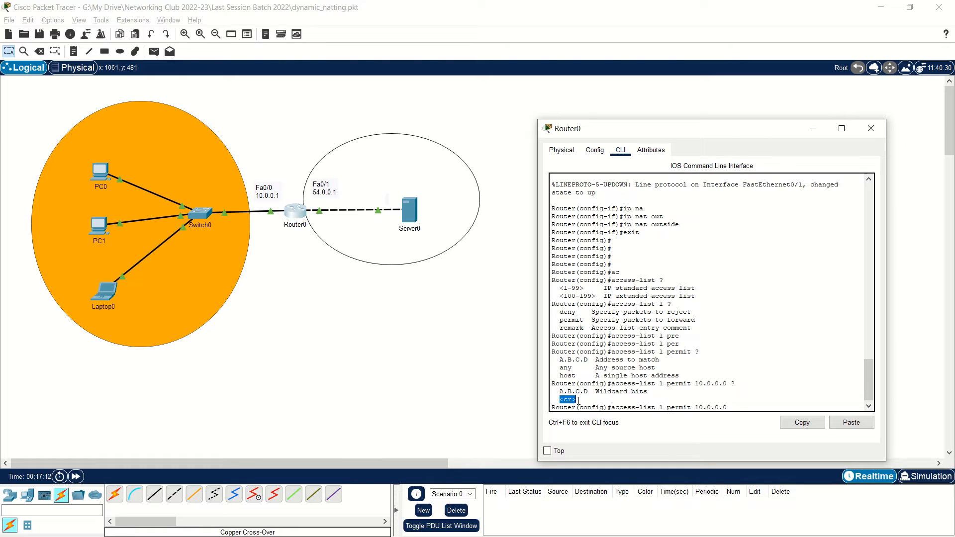
- Complete the access-list 1 permit 10.0.0.0 command with wildcard bits 0.0.0.255 and run it
{"action": "left_click", "coordinate": [735, 409]}
{"action": "type", "text": "0.0.0.255"}
{"action": "left_click_drag", "start_coordinate": [732, 408], "coordinate": [761, 402]}
{"action": "left_click", "coordinate": [742, 407]}
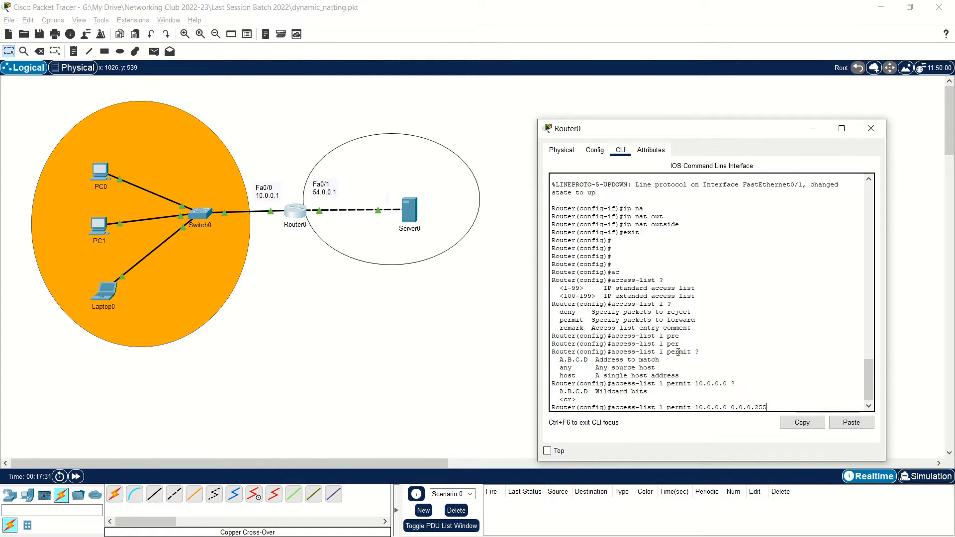
{"action": "key", "text": "Return"}
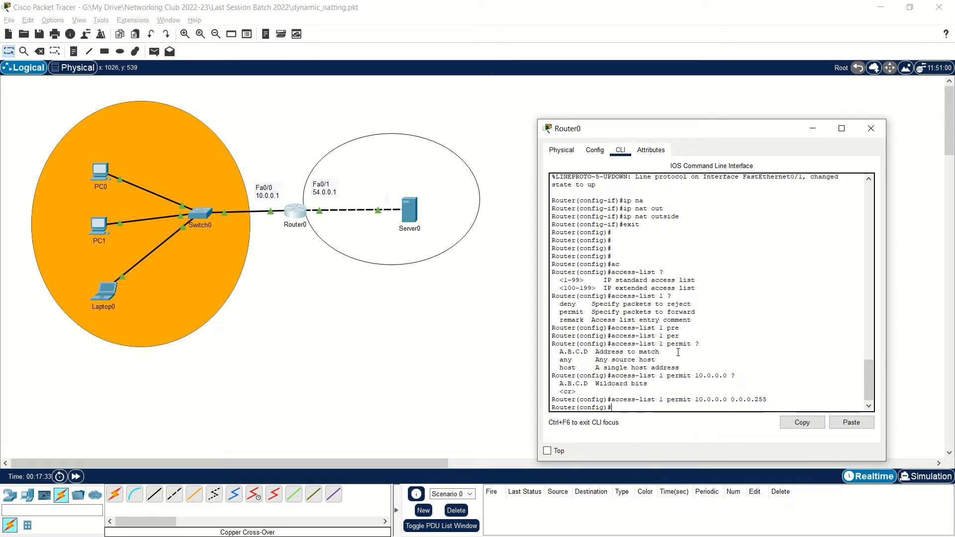
- Exit global configuration mode and return to Router0's privileged prompt
{"action": "type", "text": "exit"}
{"action": "key", "text": "Return"}
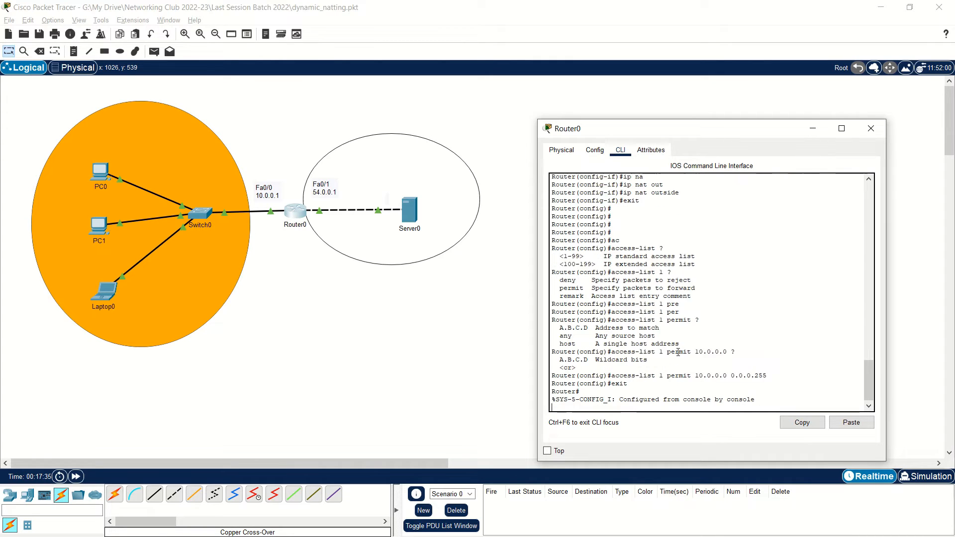
{"action": "key", "text": "Return"}
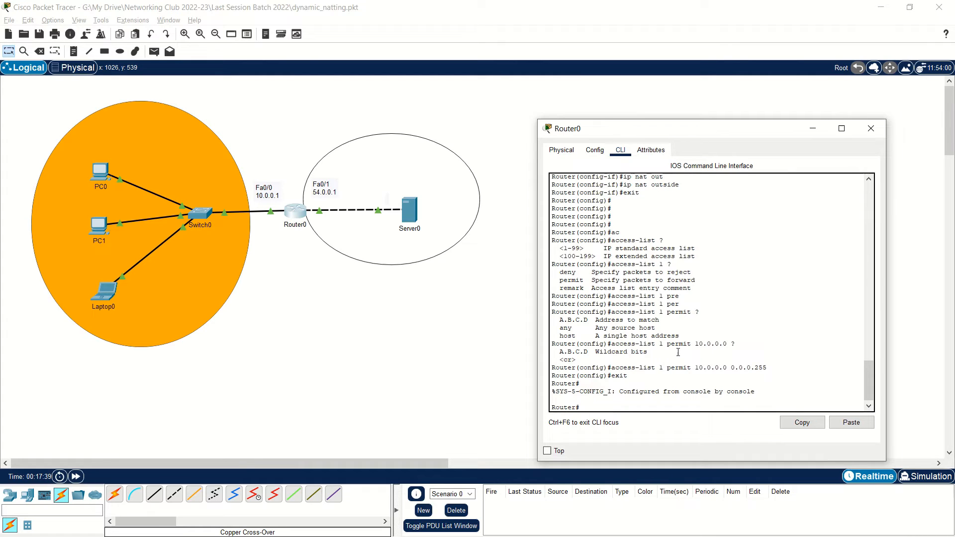
- Show Router0's running configuration and page through its output
{"action": "type", "text": "shi"}
{"action": "key", "text": "BackSpace"}
{"action": "type", "text": "o"}
{"action": "key", "text": "Tab"}
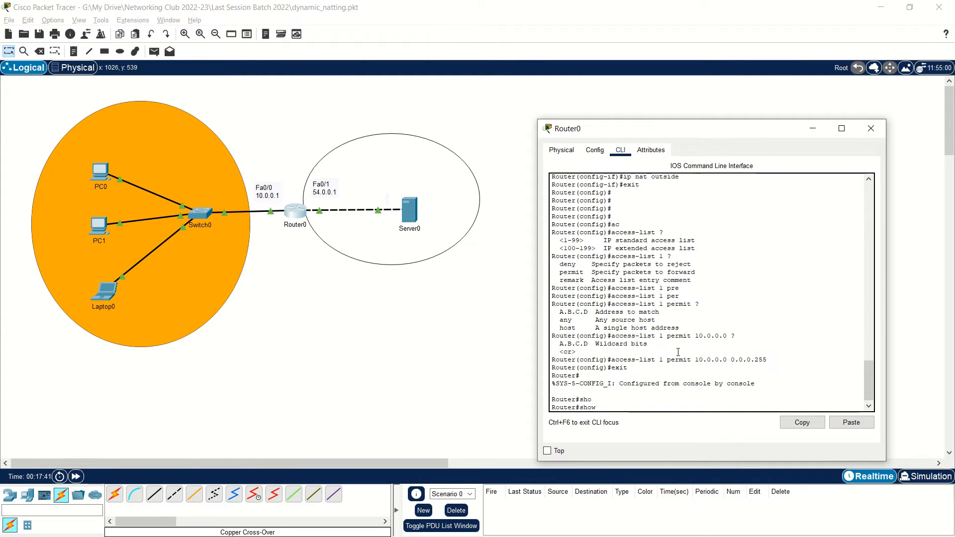
{"action": "type", "text": "ru"}
{"action": "key", "text": "Tab"}
{"action": "key", "text": "Return"}
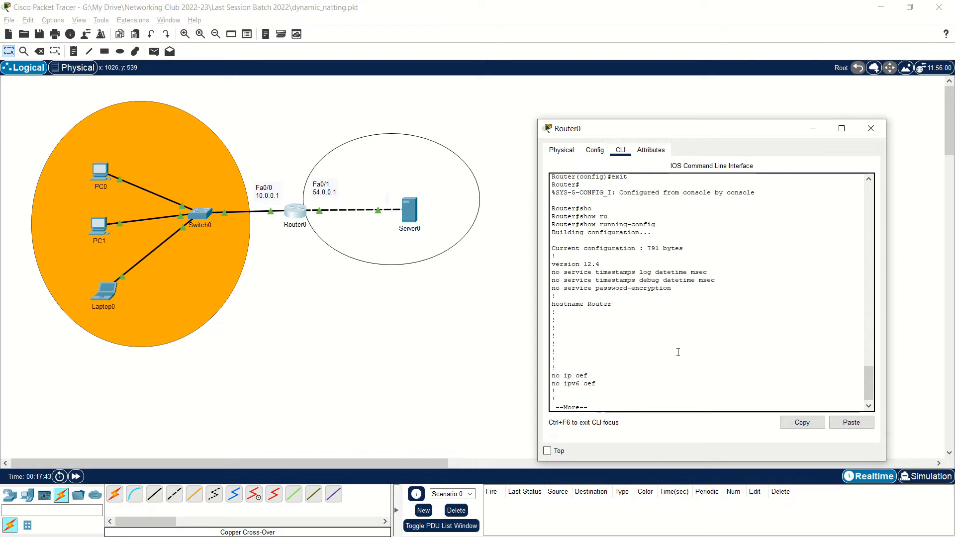
{"action": "key", "text": "space"}
{"action": "key", "text": "space"}
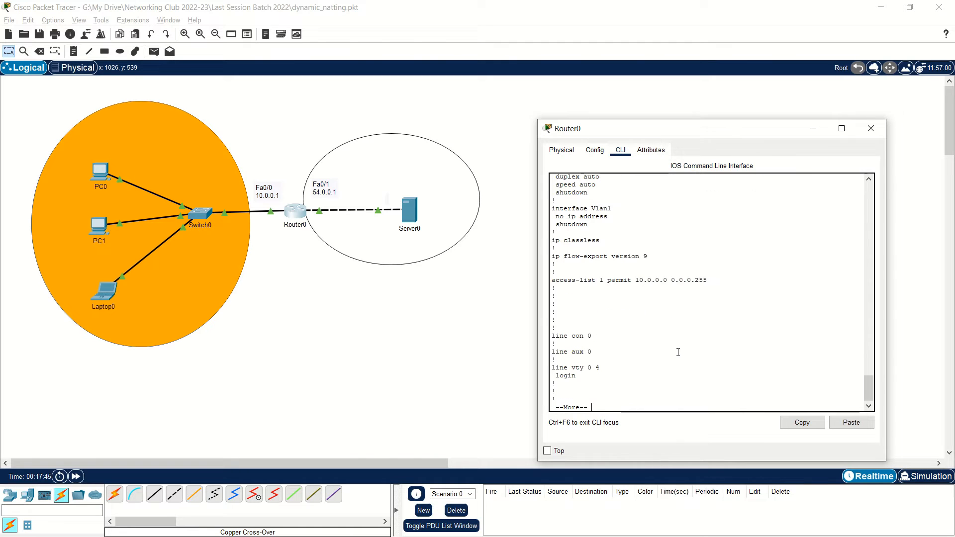
{"action": "key", "text": "space"}
- Check the NAT roles of FastEthernet0/0 and FastEthernet0/1 in the running configuration
{"action": "scroll", "coordinate": [676, 353], "scroll_direction": "up", "scroll_amount": 7}
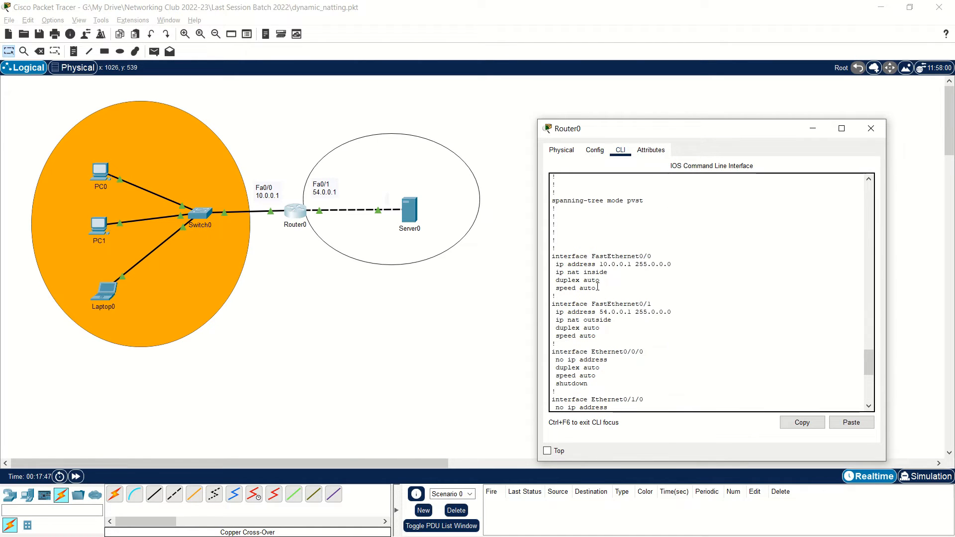
{"action": "left_click_drag", "start_coordinate": [651, 257], "coordinate": [553, 257]}
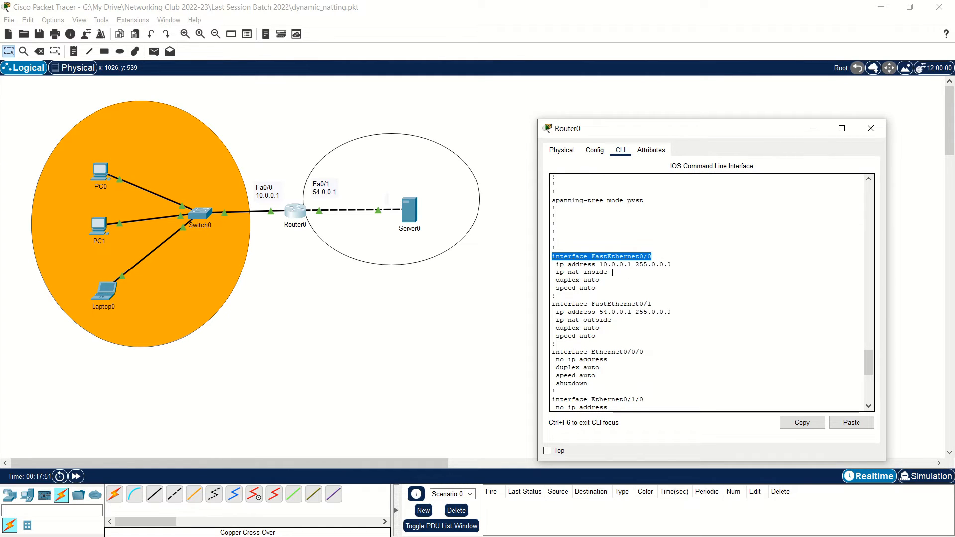
{"action": "left_click_drag", "start_coordinate": [607, 273], "coordinate": [552, 273]}
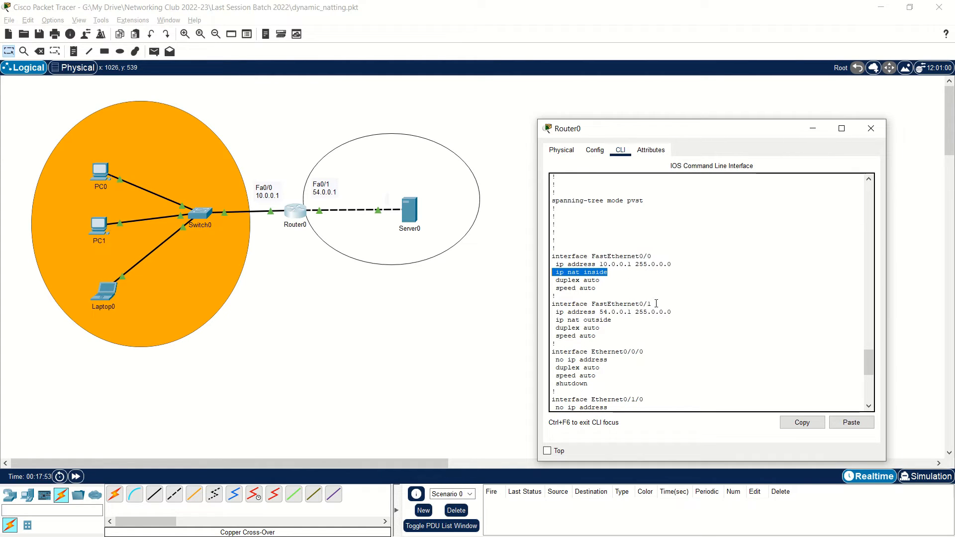
{"action": "left_click_drag", "start_coordinate": [652, 305], "coordinate": [551, 305]}
{"action": "left_click", "coordinate": [607, 322]}
{"action": "left_click_drag", "start_coordinate": [608, 322], "coordinate": [552, 321]}
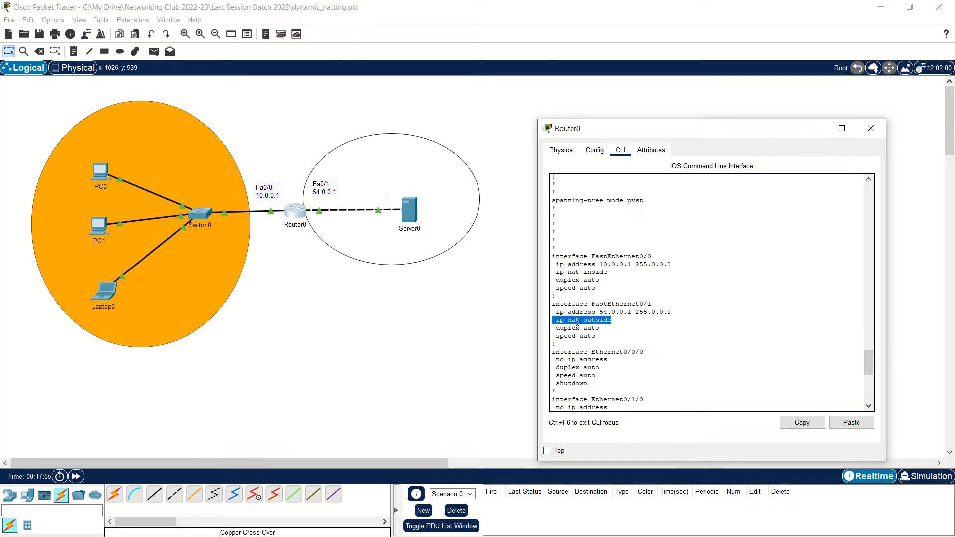
- Check the access-list 1 entry and its wildcard mask in the running configuration, then close Router0's window
{"action": "scroll", "coordinate": [617, 328], "scroll_direction": "down", "scroll_amount": 5}
{"action": "scroll", "coordinate": [644, 345], "scroll_direction": "down", "scroll_amount": 2}
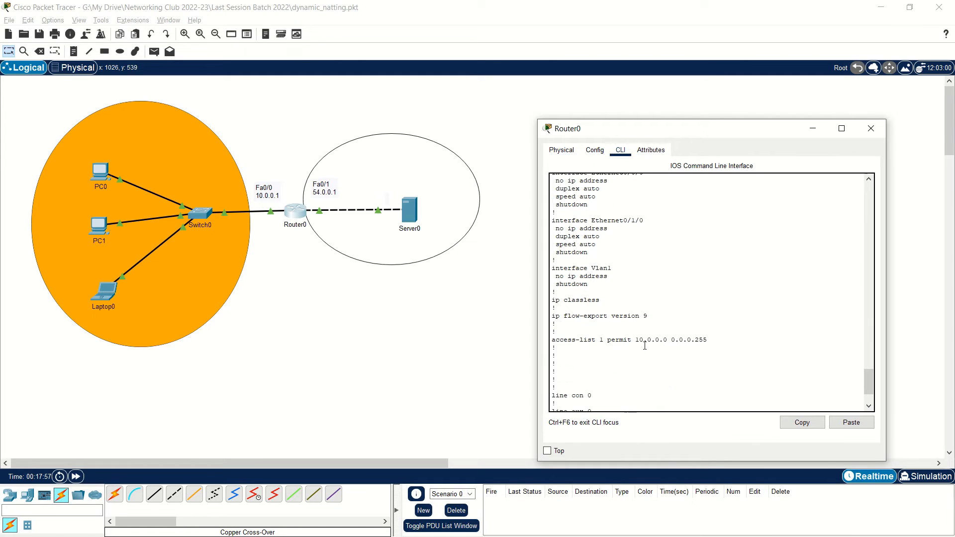
{"action": "left_click_drag", "start_coordinate": [711, 340], "coordinate": [551, 340]}
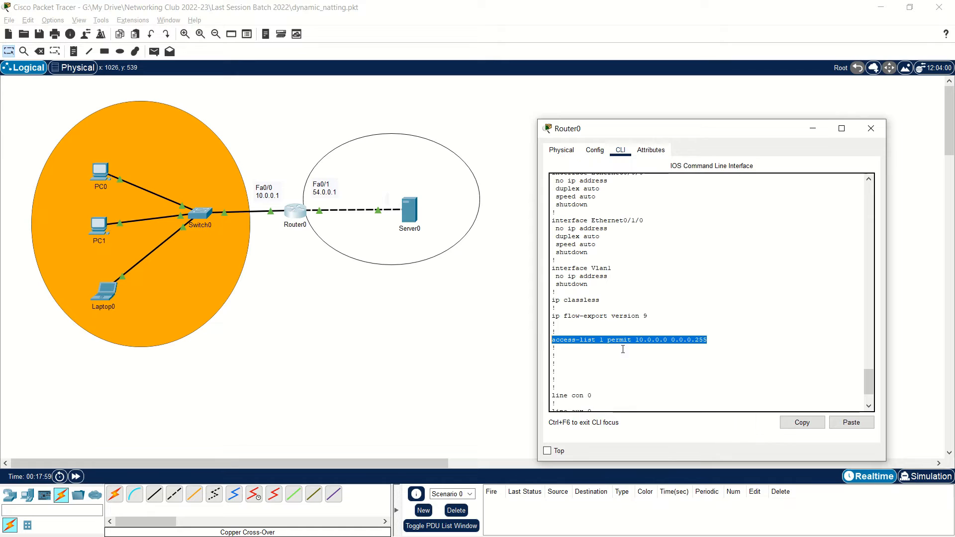
{"action": "left_click", "coordinate": [605, 341]}
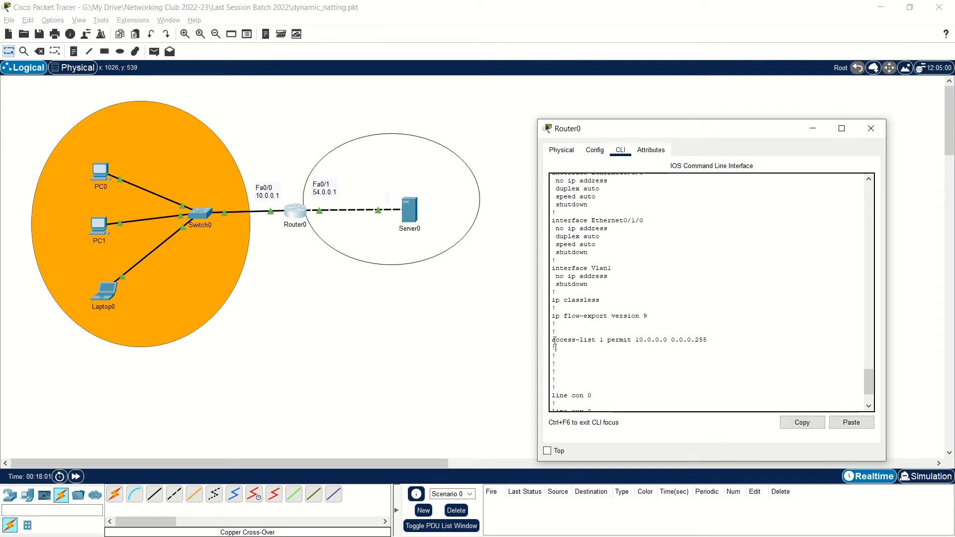
{"action": "left_click_drag", "start_coordinate": [552, 340], "coordinate": [708, 341]}
{"action": "left_click", "coordinate": [694, 341]}
{"action": "scroll", "coordinate": [658, 358], "scroll_direction": "down", "scroll_amount": 3}
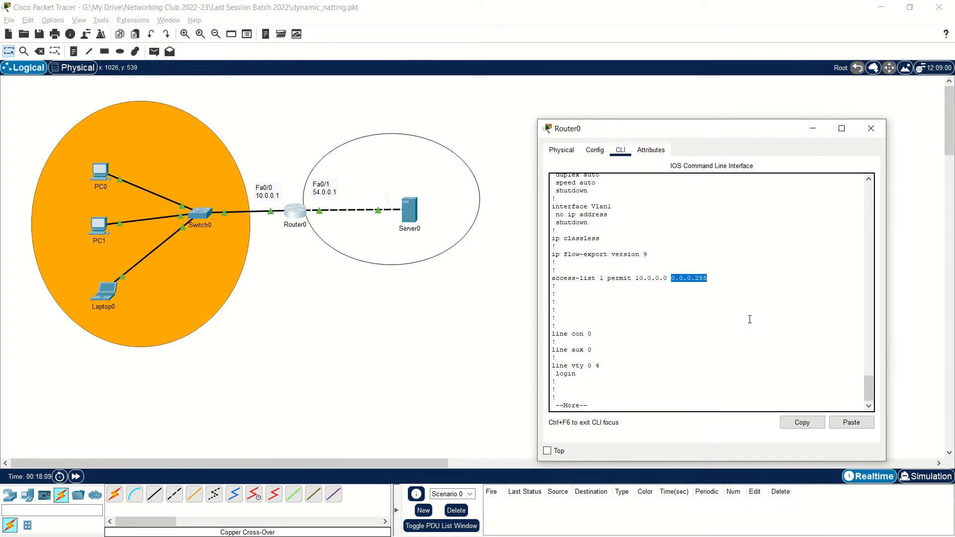
{"action": "left_click", "coordinate": [870, 129]}
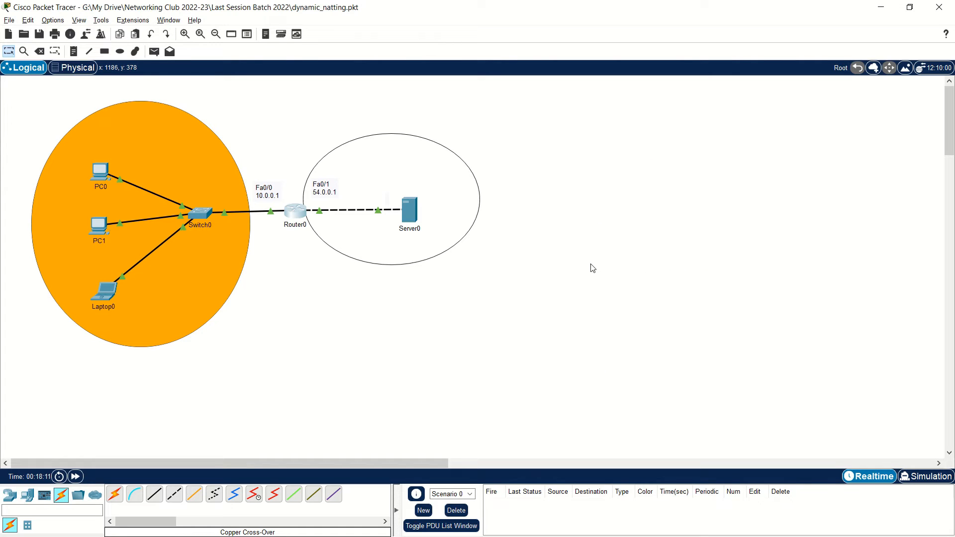
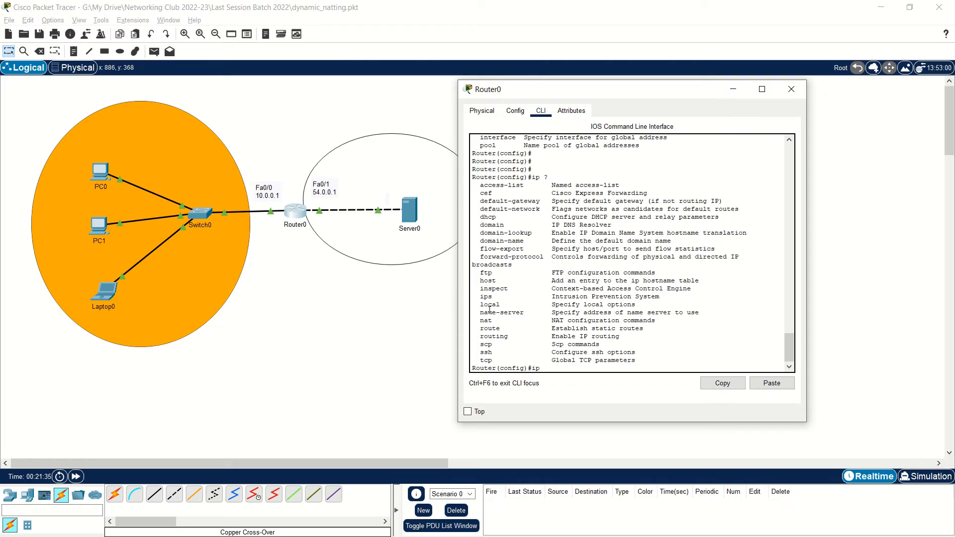
- Extend the ip command with nat in global configuration mode and look up its options in the command help
{"action": "left_click_drag", "start_coordinate": [479, 324], "coordinate": [673, 324]}
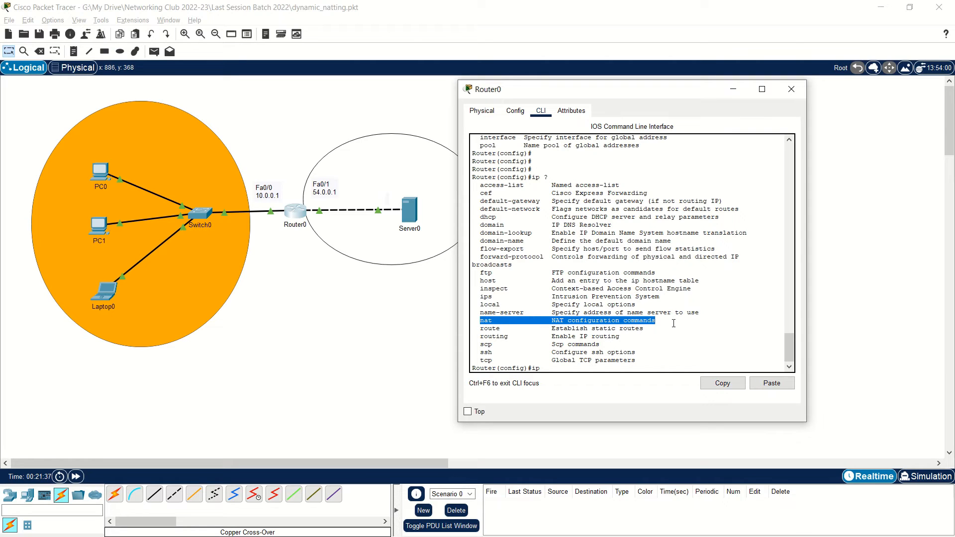
{"action": "left_click", "coordinate": [566, 360]}
{"action": "type", "text": "nat"}
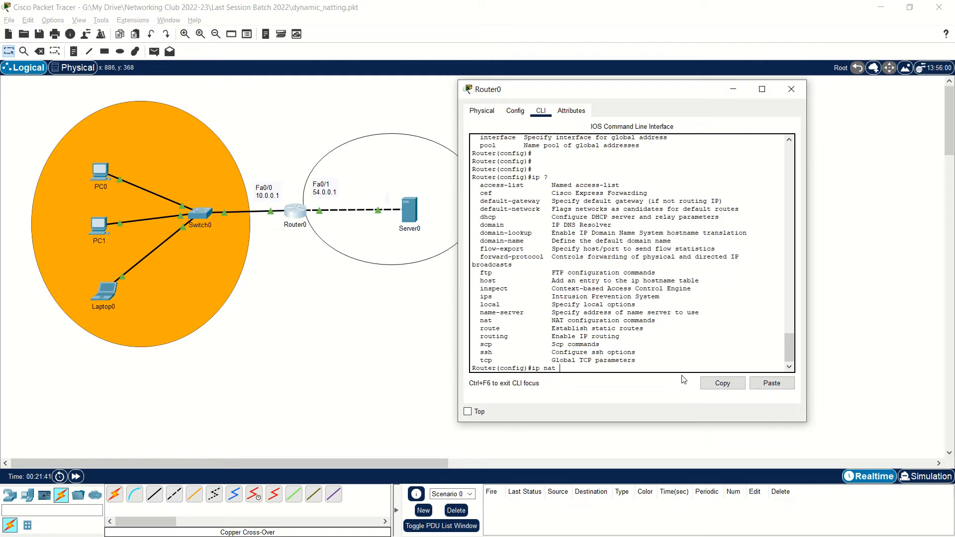
{"action": "type", "text": " ?"}
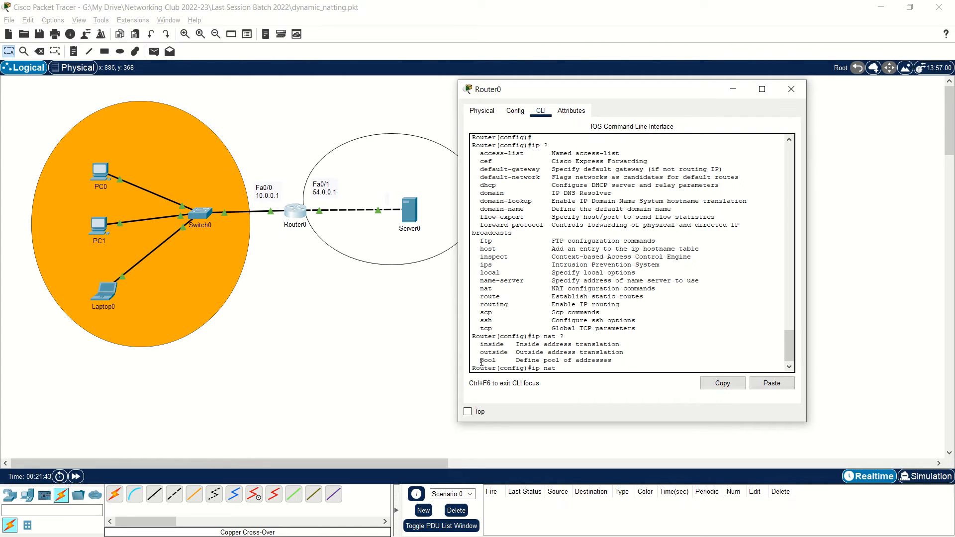
- Choose the pool option for ip nat and look up its first parameter in the command help
{"action": "left_click_drag", "start_coordinate": [478, 359], "coordinate": [612, 361]}
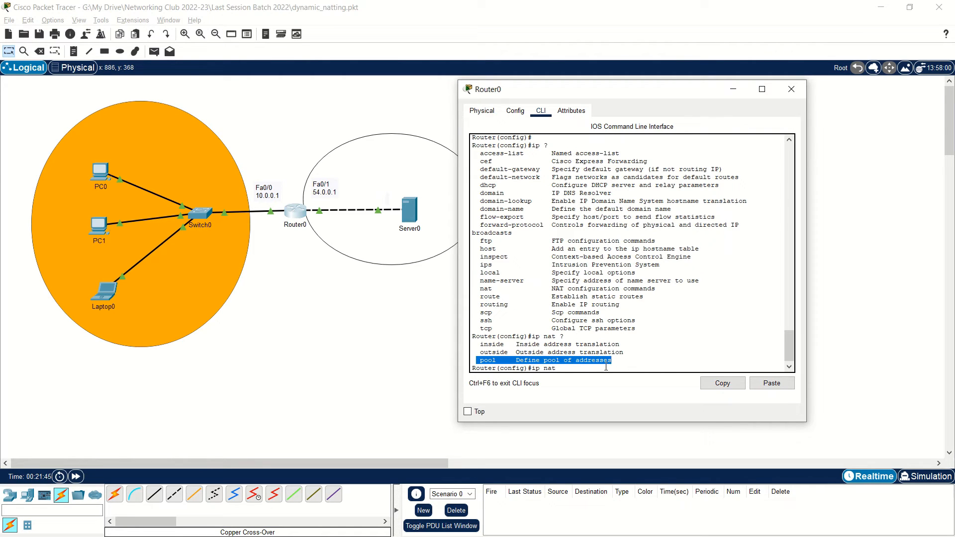
{"action": "left_click", "coordinate": [634, 364]}
{"action": "type", "text": "po"}
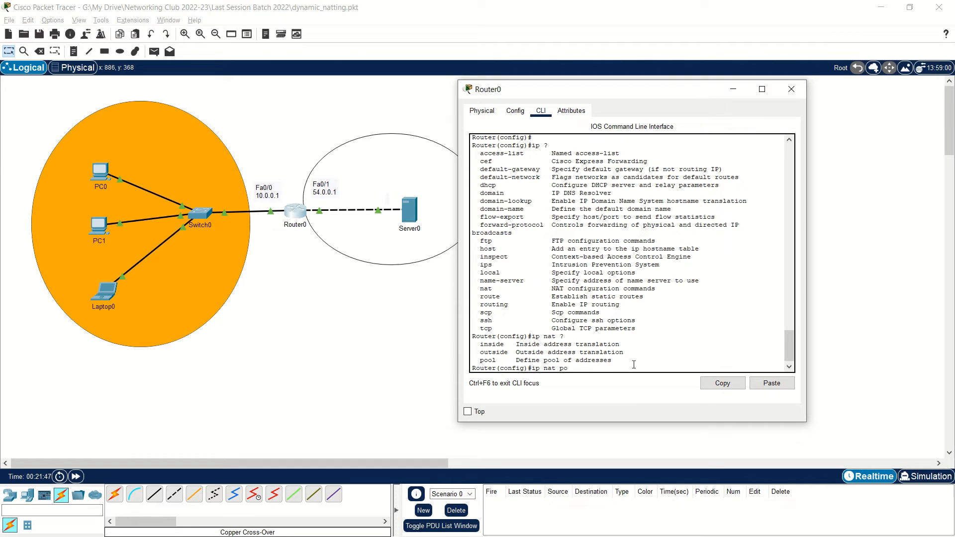
{"action": "key", "text": "Tab"}
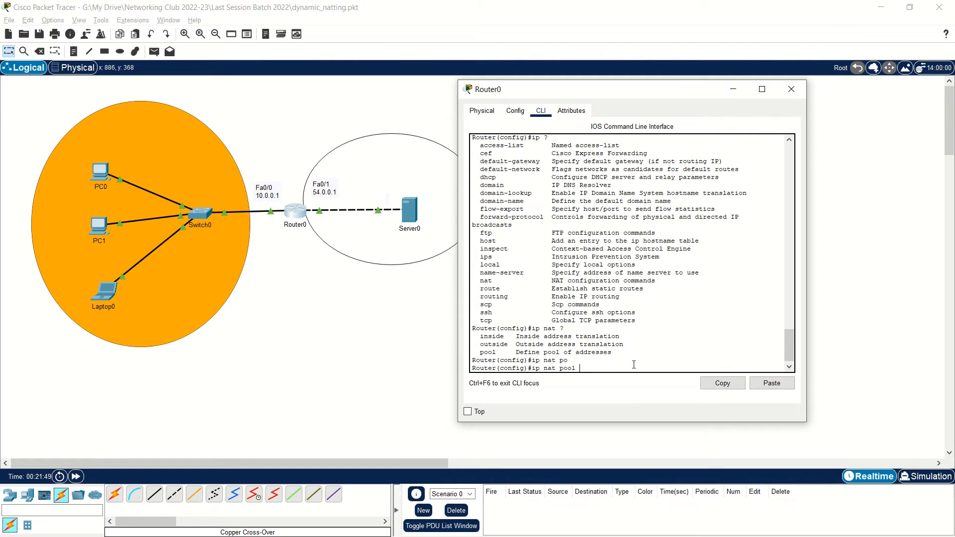
{"action": "type", "text": "?"}
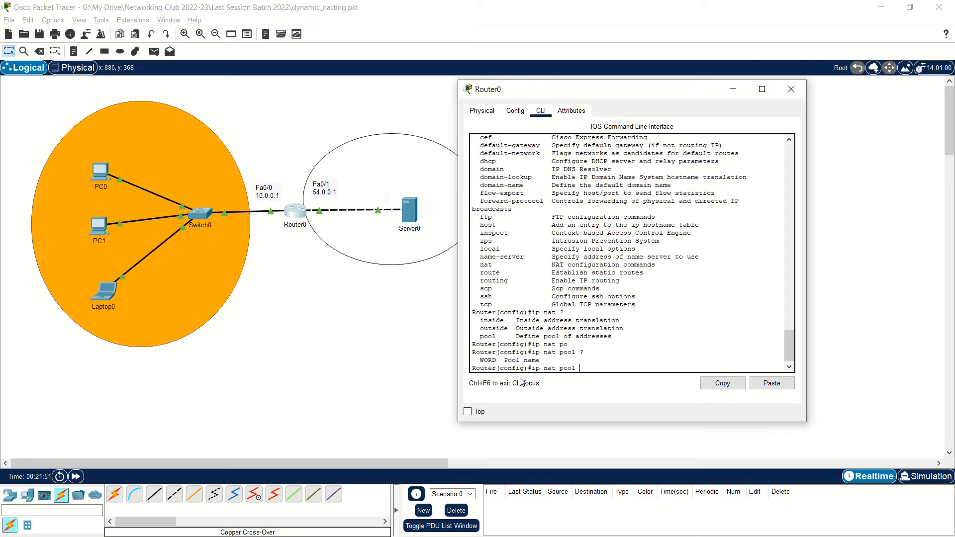
- Name the NAT pool nat-54 and look up the next parameter in the command help
{"action": "left_click_drag", "start_coordinate": [500, 360], "coordinate": [542, 361]}
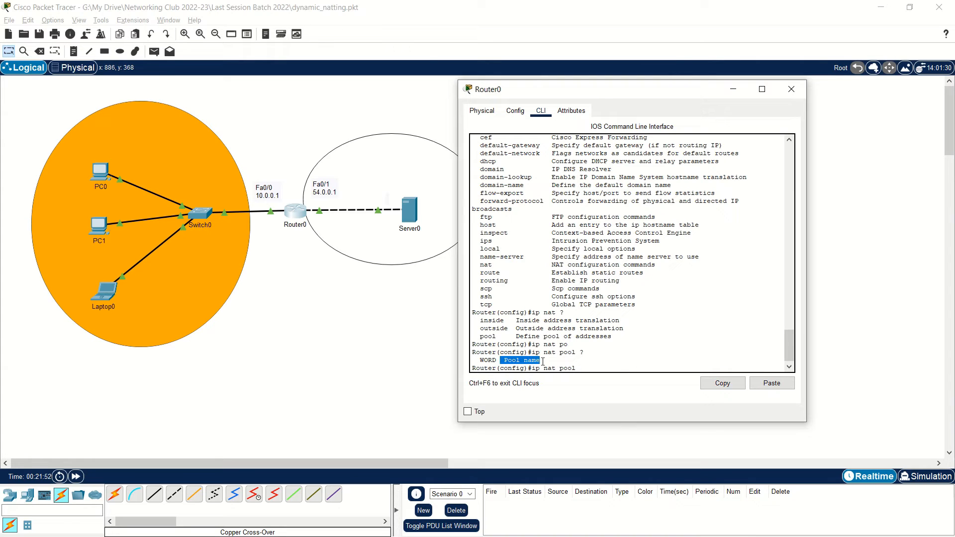
{"action": "left_click", "coordinate": [616, 369]}
{"action": "type", "text": "nat-54"}
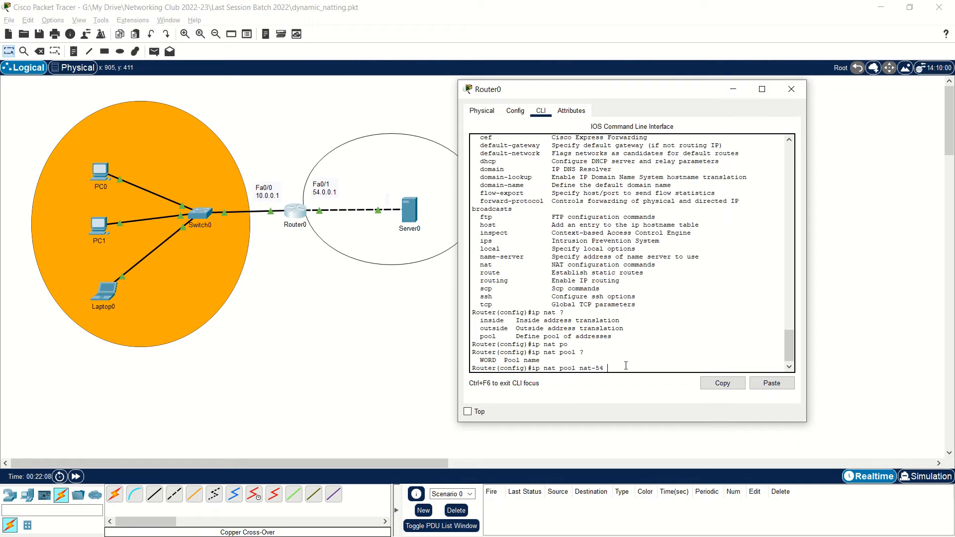
{"action": "type", "text": "?"}
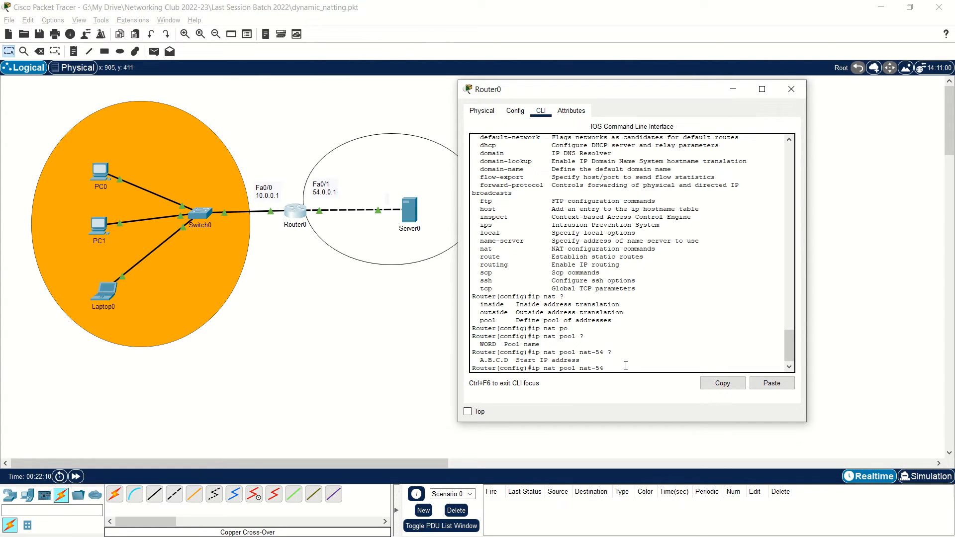
- Give 54.0.0.1 as the start address of pool nat-54 and look up the parameter that follows
{"action": "left_click_drag", "start_coordinate": [580, 361], "coordinate": [490, 363]}
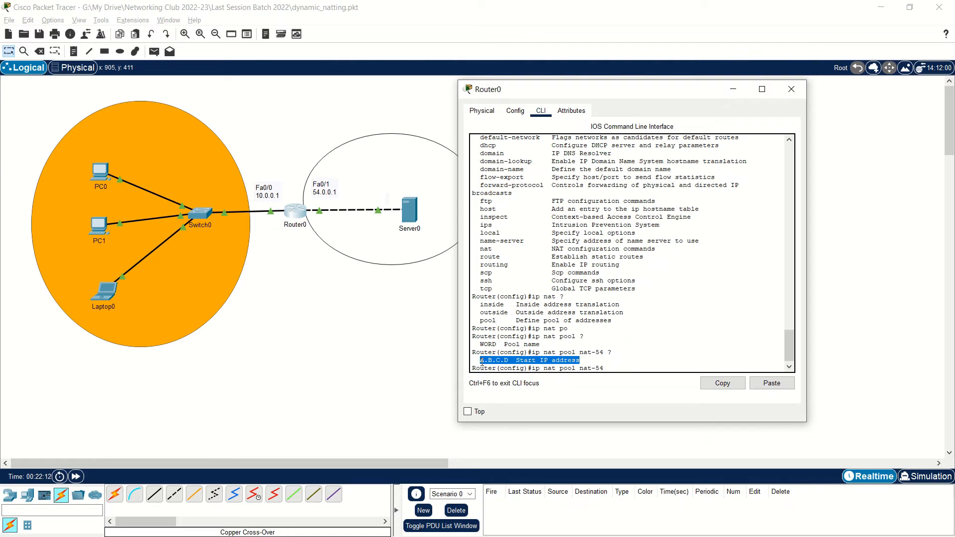
{"action": "left_click", "coordinate": [623, 369]}
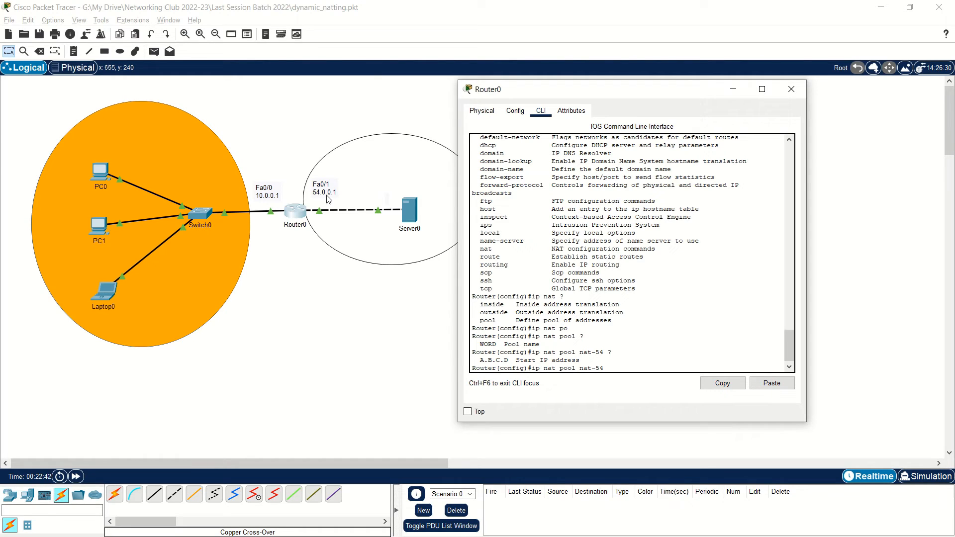
{"action": "type", "text": "4.0.0.1 ?"}
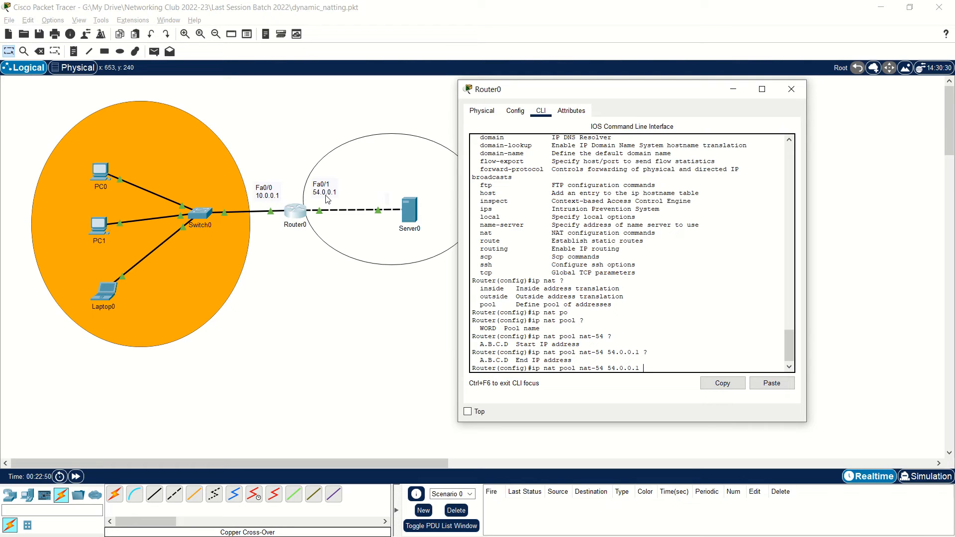
- Add 54.0.0.1 as the end address of pool nat-54 and review the address range in the command
{"action": "type", "text": "54.0."}
{"action": "type", "text": "0.0"}
{"action": "key", "text": "BackSpace"}
{"action": "type", "text": "1"}
{"action": "left_click_drag", "start_coordinate": [609, 368], "coordinate": [676, 368]}
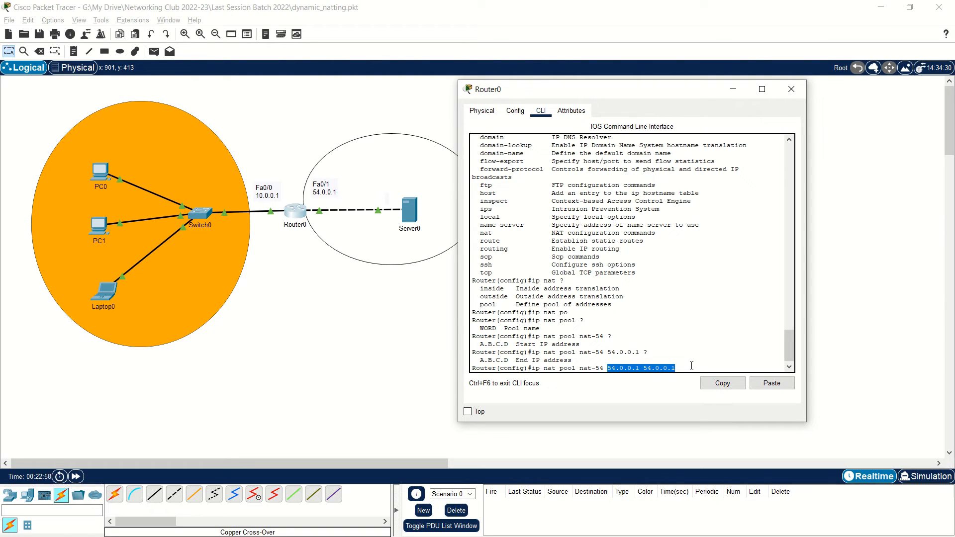
{"action": "left_click", "coordinate": [656, 368]}
{"action": "left_click_drag", "start_coordinate": [606, 368], "coordinate": [688, 367]}
{"action": "left_click", "coordinate": [713, 366]}
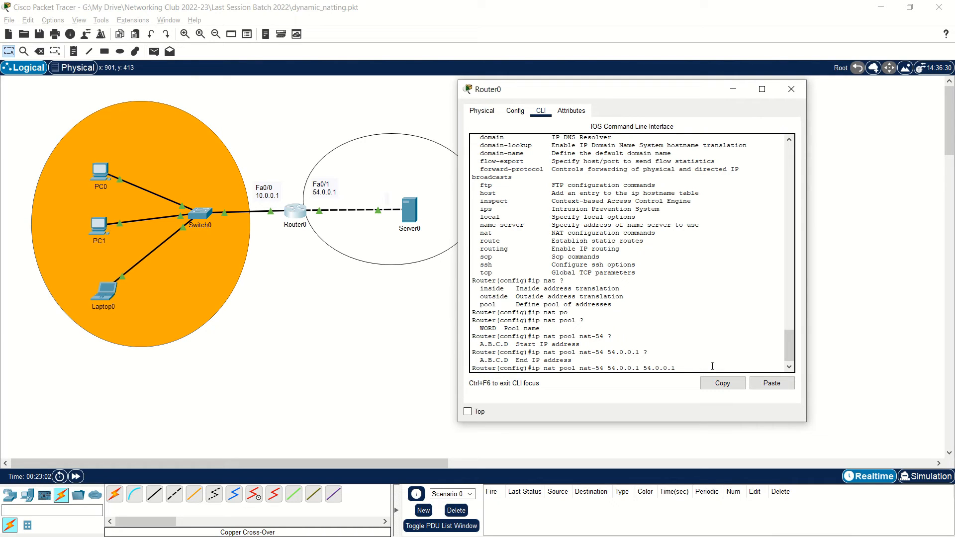
- Look up the remaining parameter of pool nat-54, give it netmask 255.0.0.0 and run the command
{"action": "type", "text": "?"}
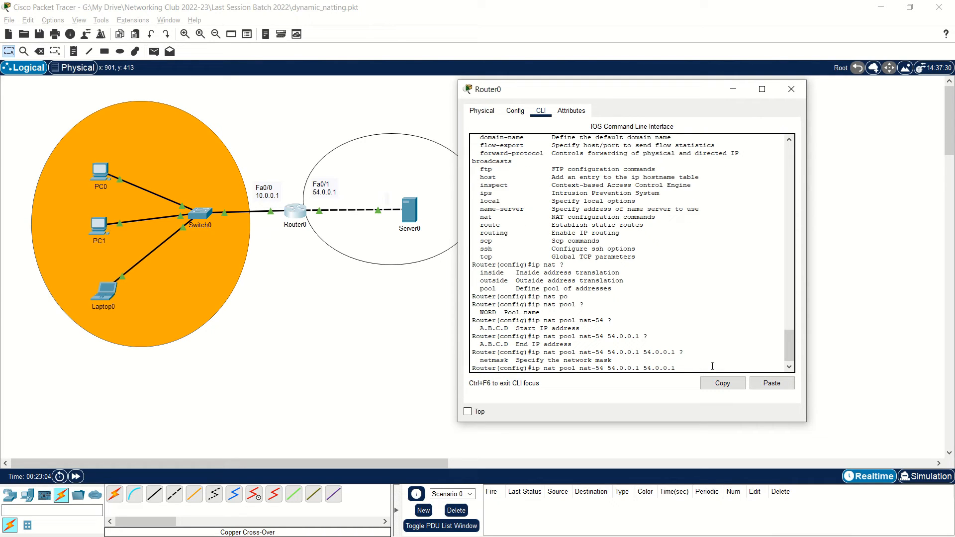
{"action": "type", "text": "net"}
{"action": "key", "text": "Tab"}
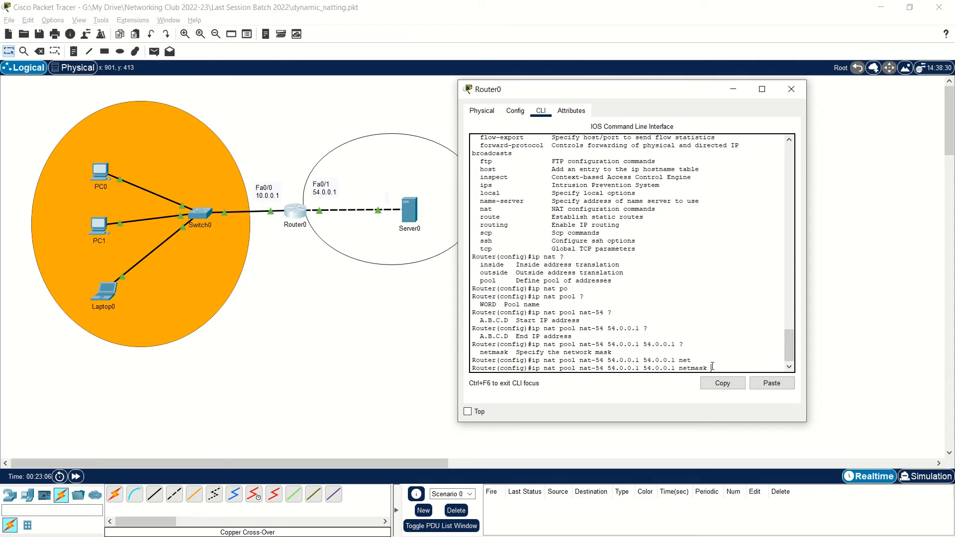
{"action": "type", "text": "255.0.0.0"}
{"action": "key", "text": "Return"}
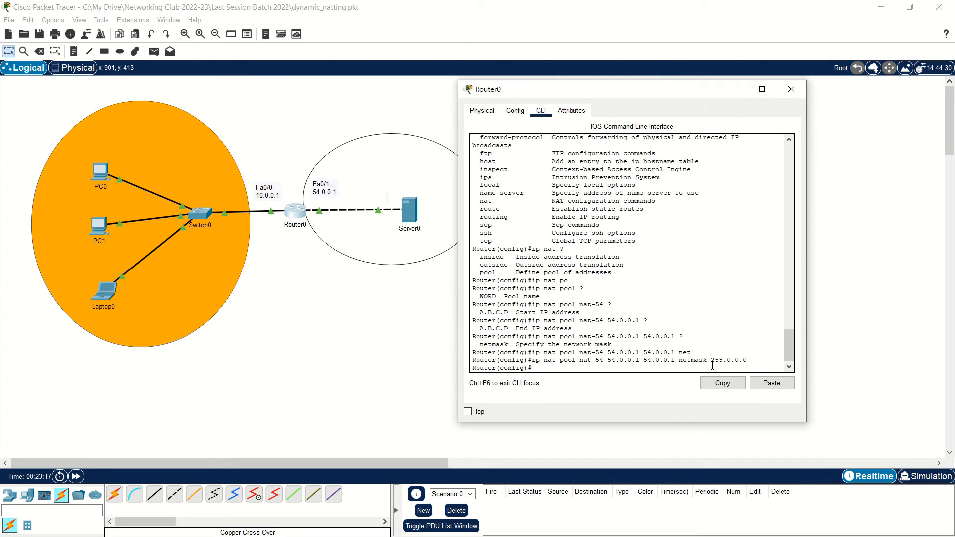
- Leave configuration mode, show the running configuration and examine its ip nat pool line, then close Router0's window
{"action": "key", "text": "ctrl+z"}
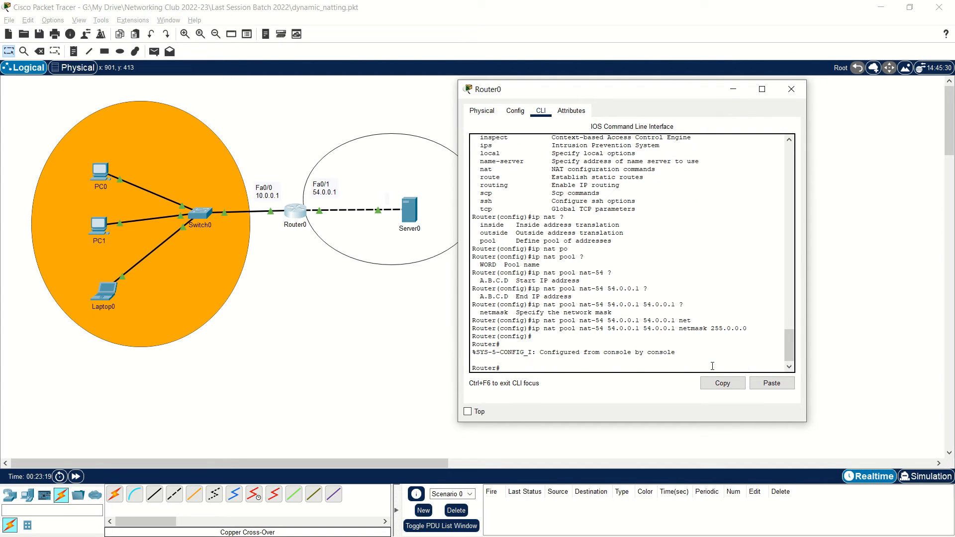
{"action": "type", "text": "sho"}
{"action": "key", "text": "Tab"}
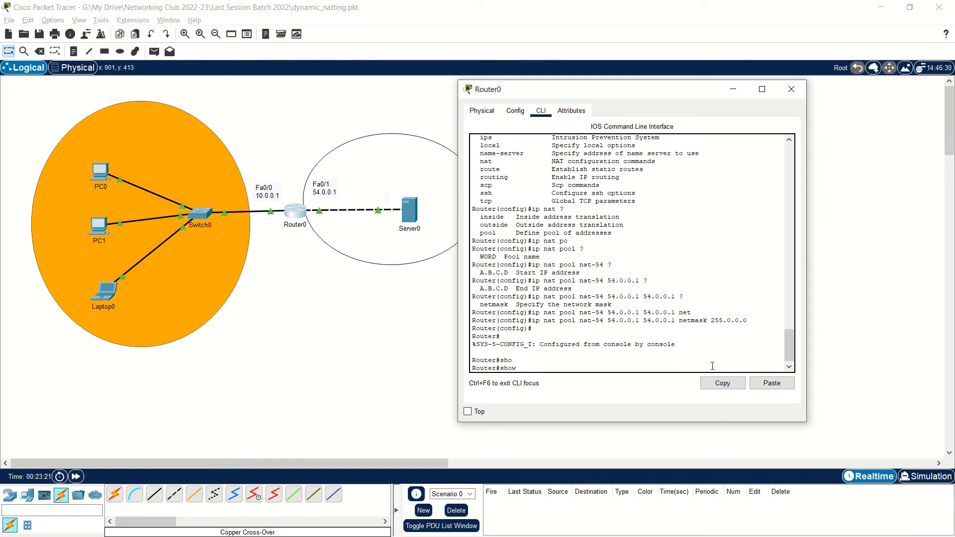
{"action": "type", "text": "ru"}
{"action": "key", "text": "Tab"}
{"action": "key", "text": "Return"}
{"action": "key", "text": "space"}
{"action": "key", "text": "space"}
{"action": "key", "text": "space"}
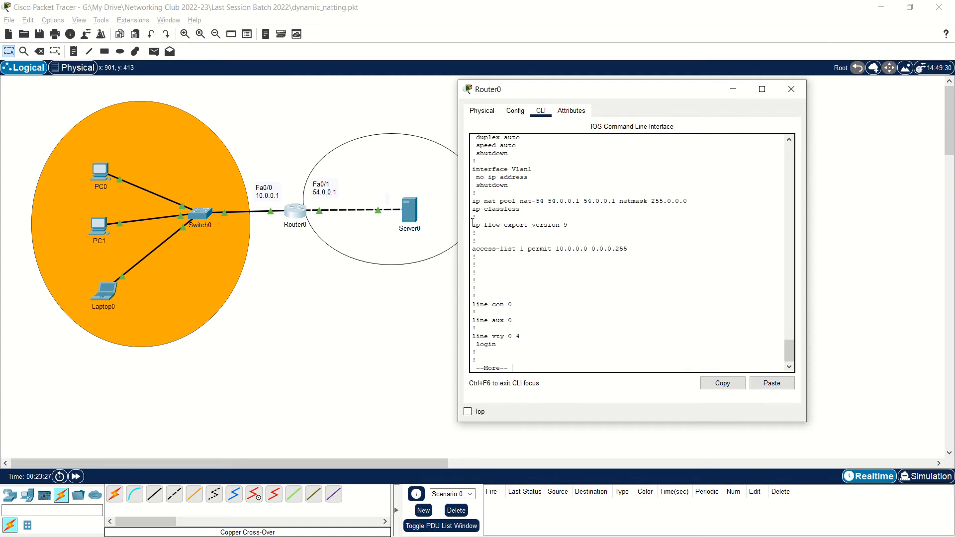
{"action": "left_click_drag", "start_coordinate": [473, 201], "coordinate": [687, 202]}
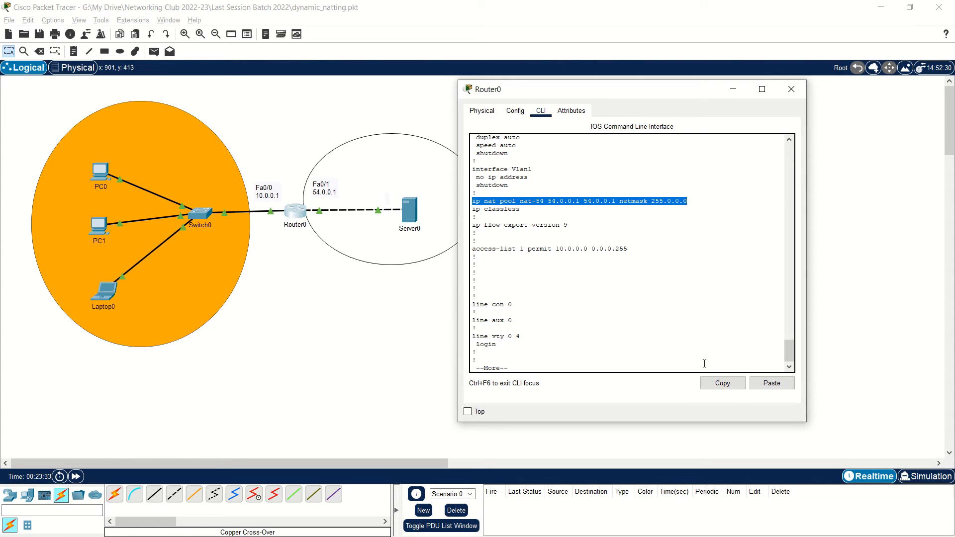
{"action": "left_click", "coordinate": [790, 90]}
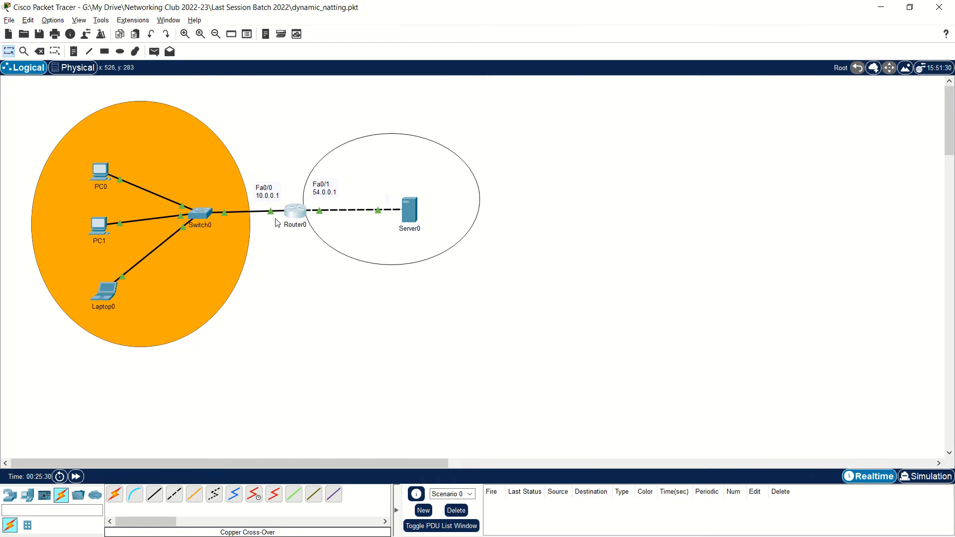
- Reopen Router0's command line and enter global configuration mode with configure terminal
{"action": "left_click", "coordinate": [295, 213]}
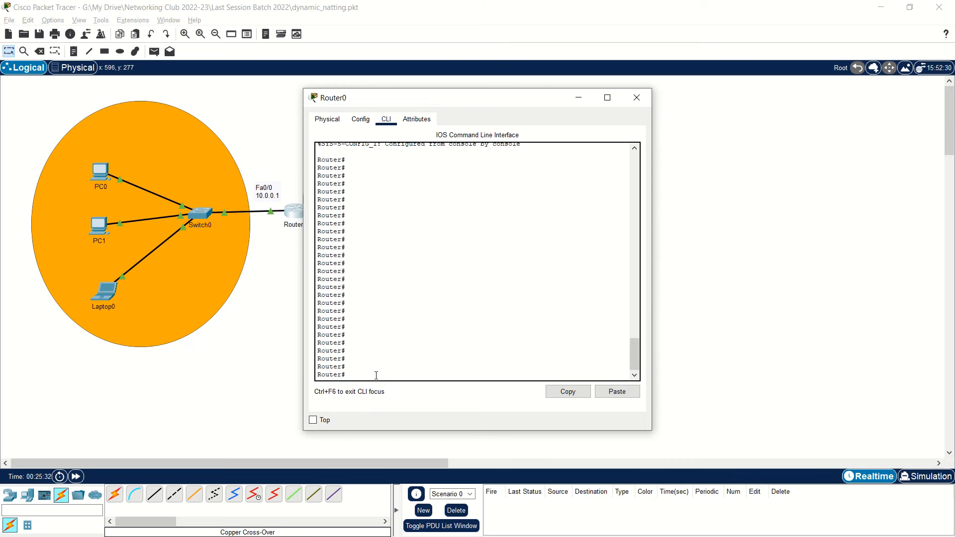
{"action": "type", "text": "conf"}
{"action": "key", "text": "Tab"}
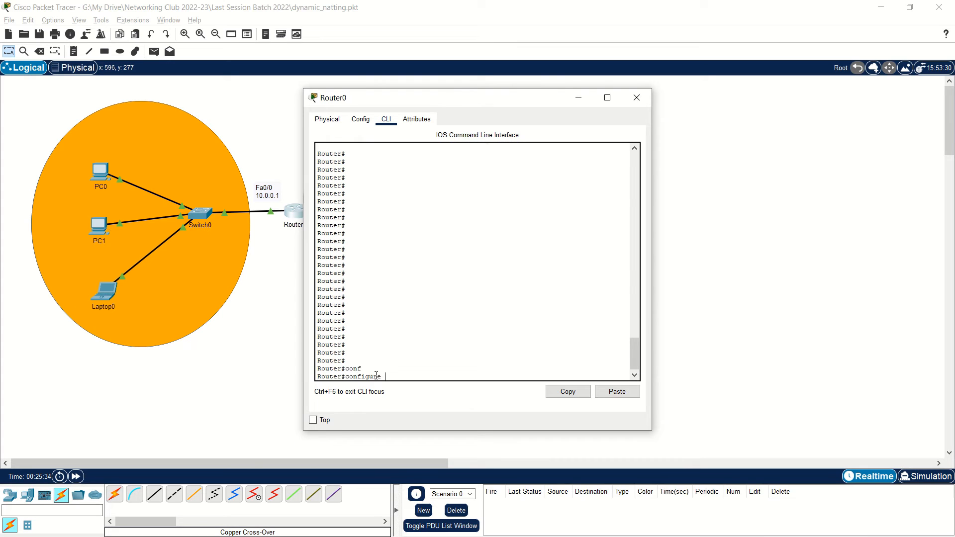
{"action": "type", "text": "ter"}
{"action": "key", "text": "Tab"}
{"action": "key", "text": "Return"}
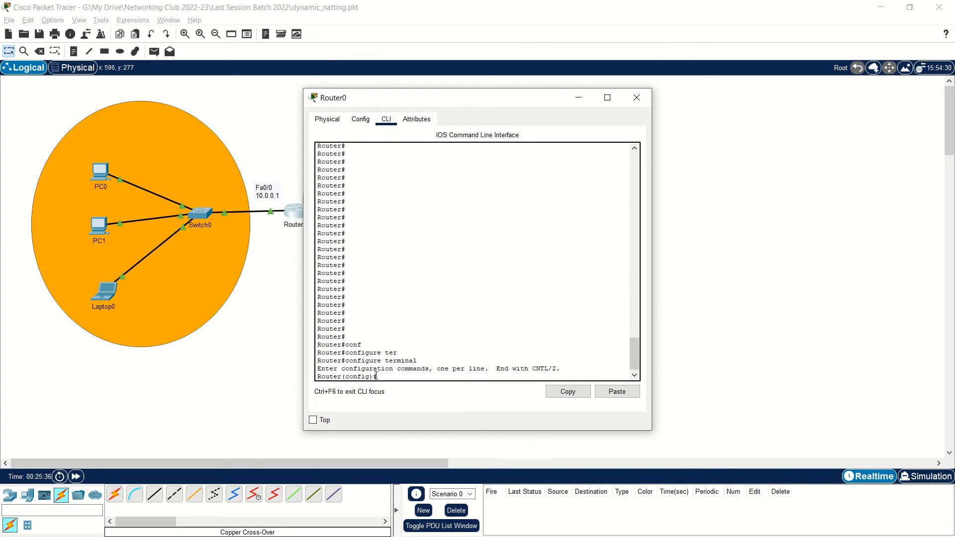
- Look up the ip nat options, choose inside and list the keywords that can follow it
{"action": "type", "text": "ip nat ?"}
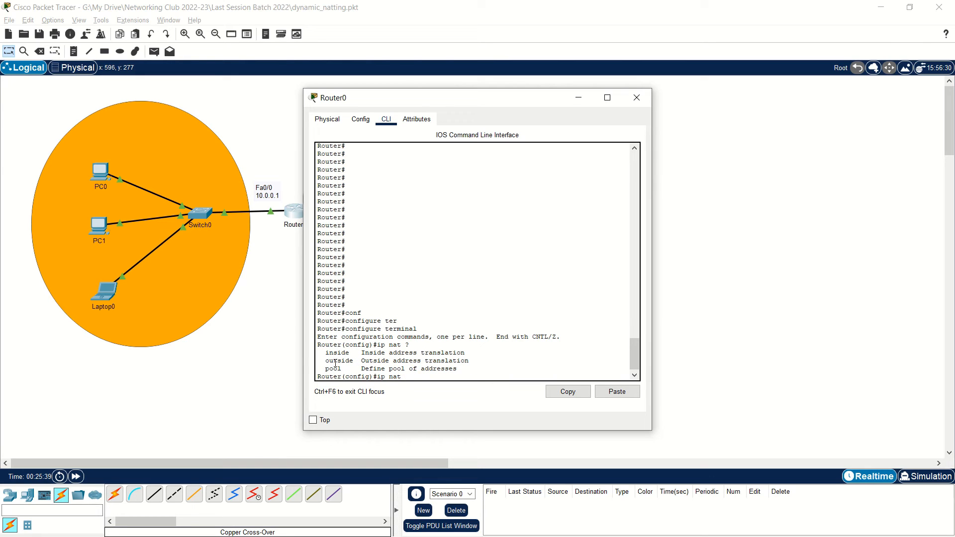
{"action": "left_click_drag", "start_coordinate": [466, 352], "coordinate": [317, 352]}
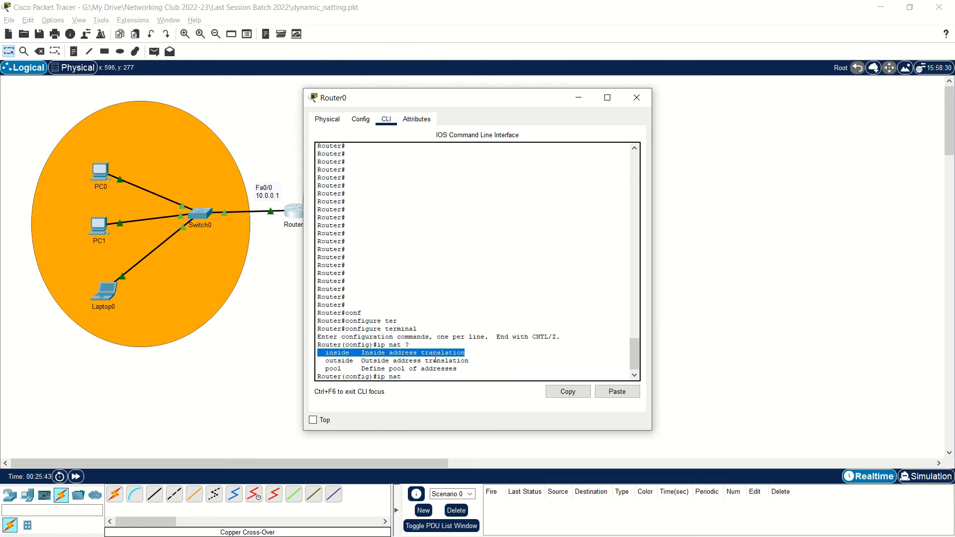
{"action": "left_click", "coordinate": [424, 374]}
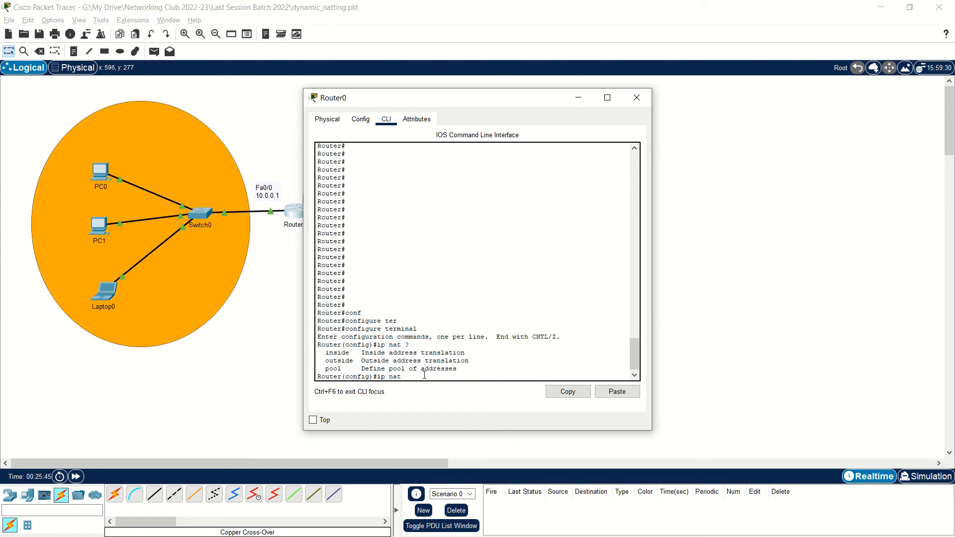
{"action": "type", "text": "ip"}
{"action": "key", "text": "Tab"}
{"action": "key", "text": "BackSpace"}
{"action": "key", "text": "BackSpace"}
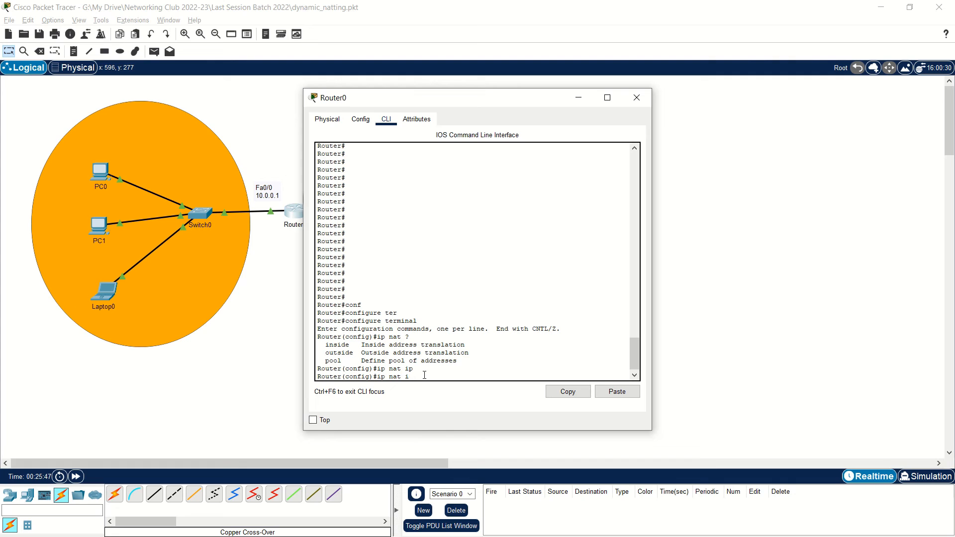
{"action": "type", "text": "in"}
{"action": "key", "text": "Tab"}
{"action": "type", "text": "?"}
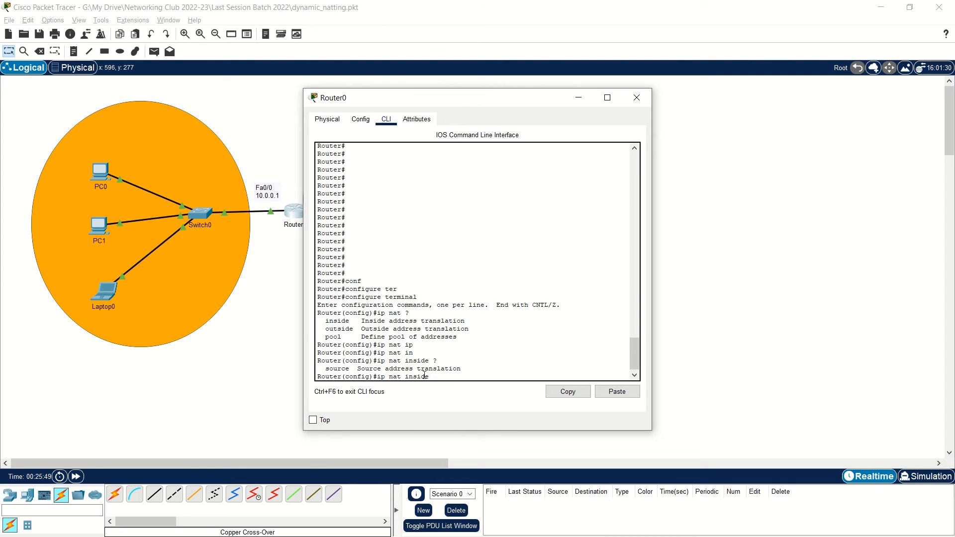
- Add source to the ip nat inside command and examine its list and static options in the command help
{"action": "left_click_drag", "start_coordinate": [325, 369], "coordinate": [467, 368]}
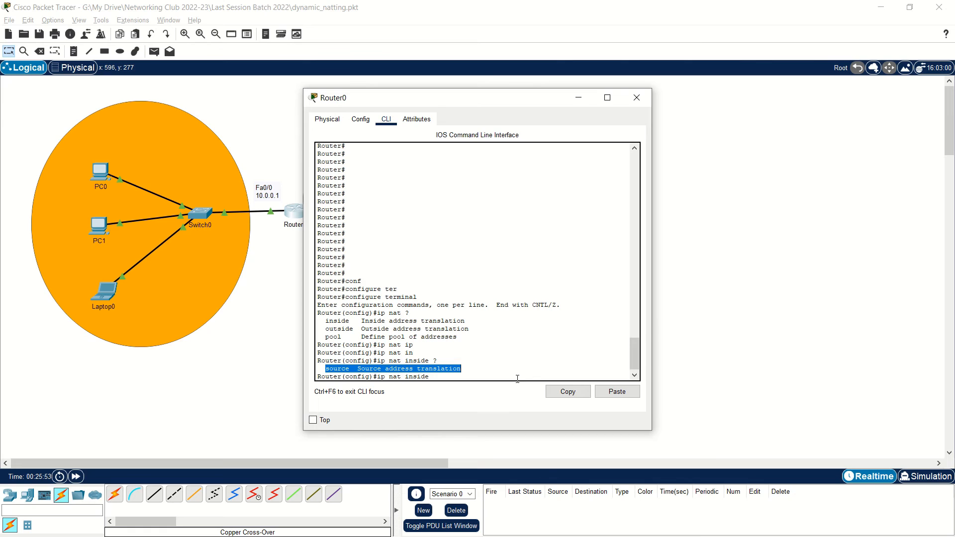
{"action": "left_click", "coordinate": [453, 380]}
{"action": "type", "text": "sou"}
{"action": "key", "text": "Tab"}
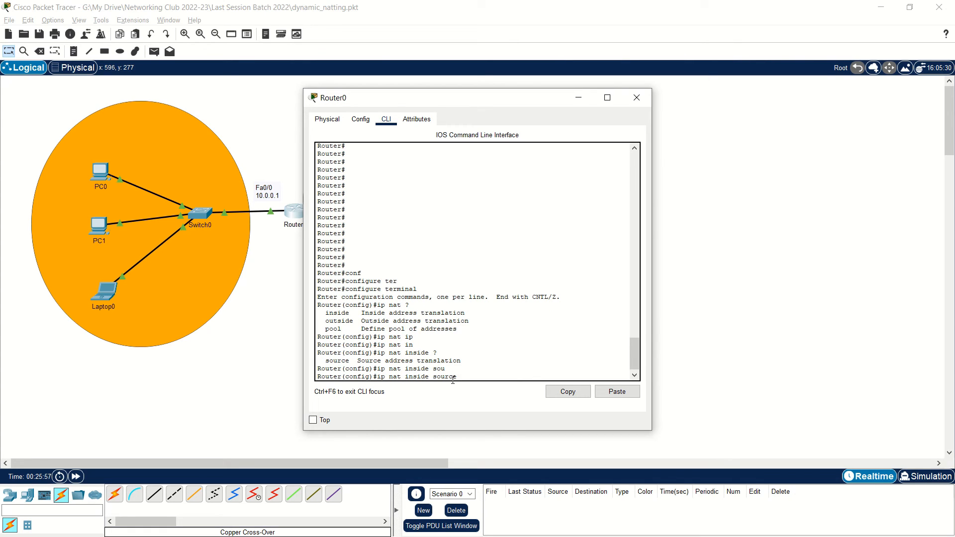
{"action": "type", "text": "?"}
{"action": "left_click_drag", "start_coordinate": [326, 369], "coordinate": [402, 369]}
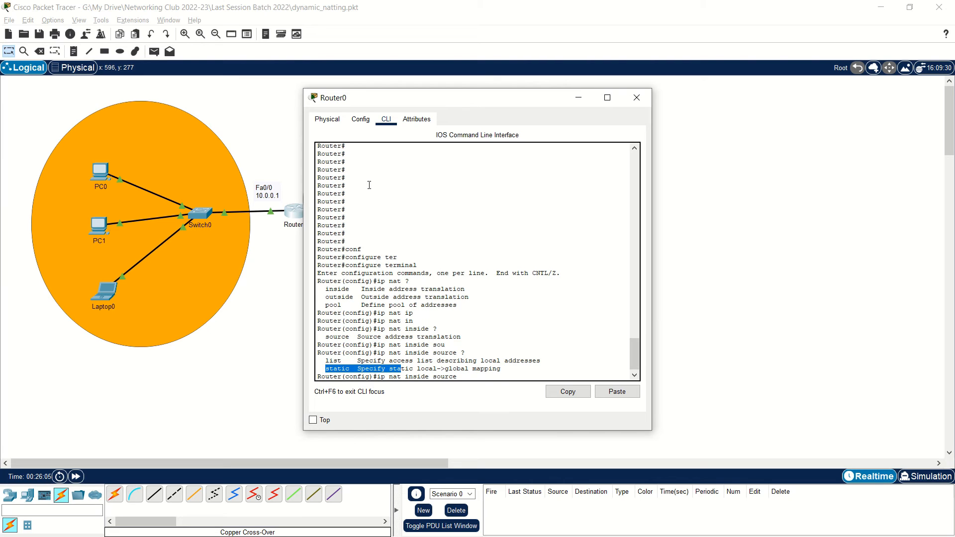
{"action": "left_click_drag", "start_coordinate": [325, 361], "coordinate": [435, 360]}
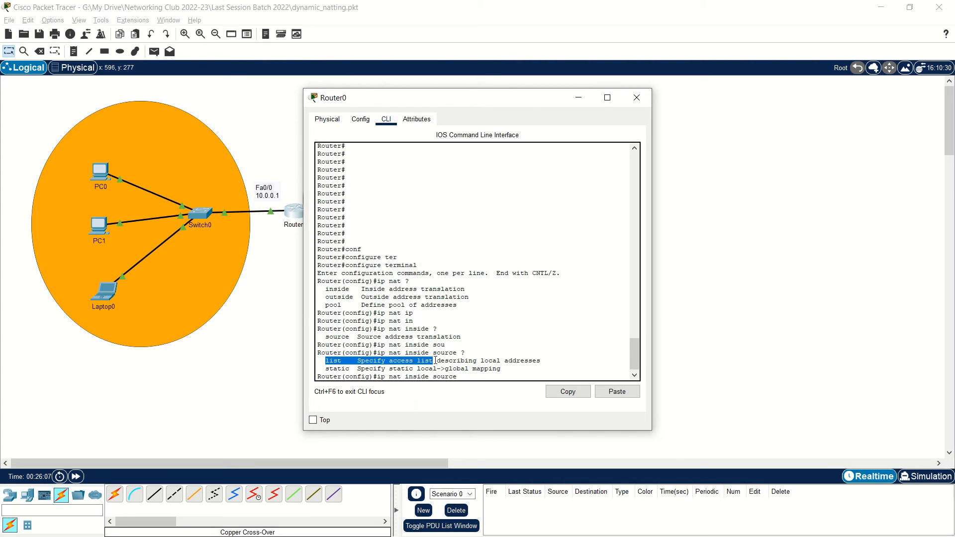
- Choose the list option for ip nat inside source and look up which access list identifiers it accepts
{"action": "left_click", "coordinate": [545, 376]}
{"action": "type", "text": "l"}
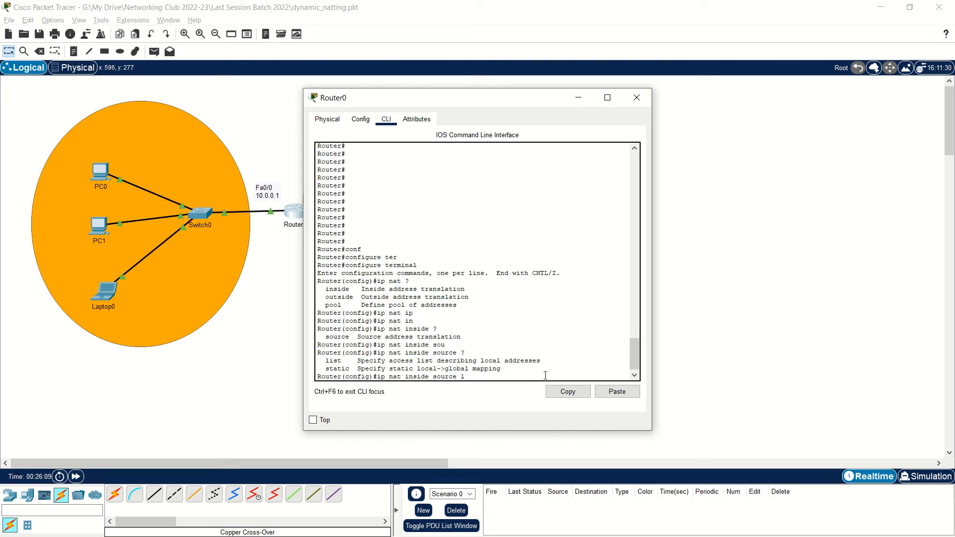
{"action": "type", "text": "i"}
{"action": "key", "text": "Tab"}
{"action": "type", "text": "?"}
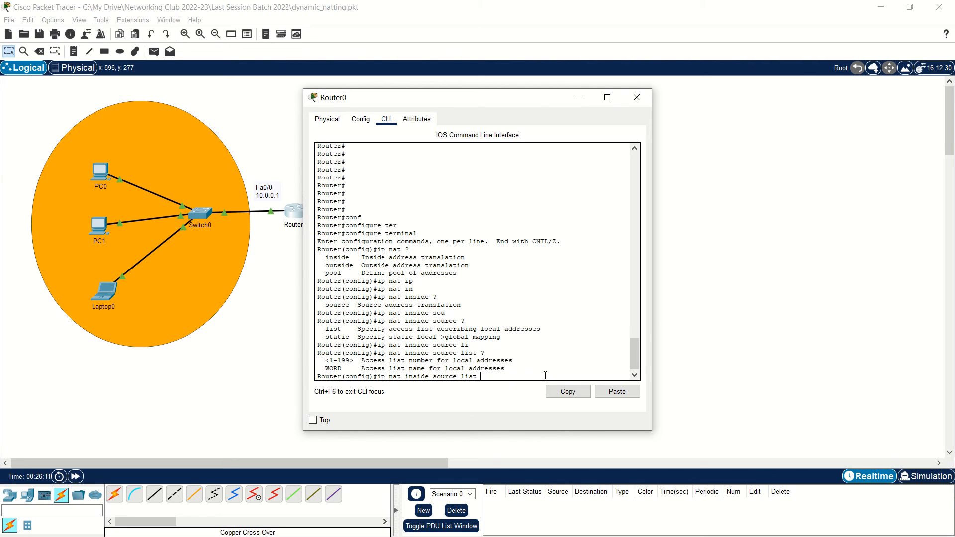
- Check the access list number in the earlier running configuration, give 1 as the source list and look up the following options
{"action": "left_click_drag", "start_coordinate": [324, 369], "coordinate": [347, 369]}
{"action": "scroll", "coordinate": [402, 326], "scroll_direction": "up", "scroll_amount": 20}
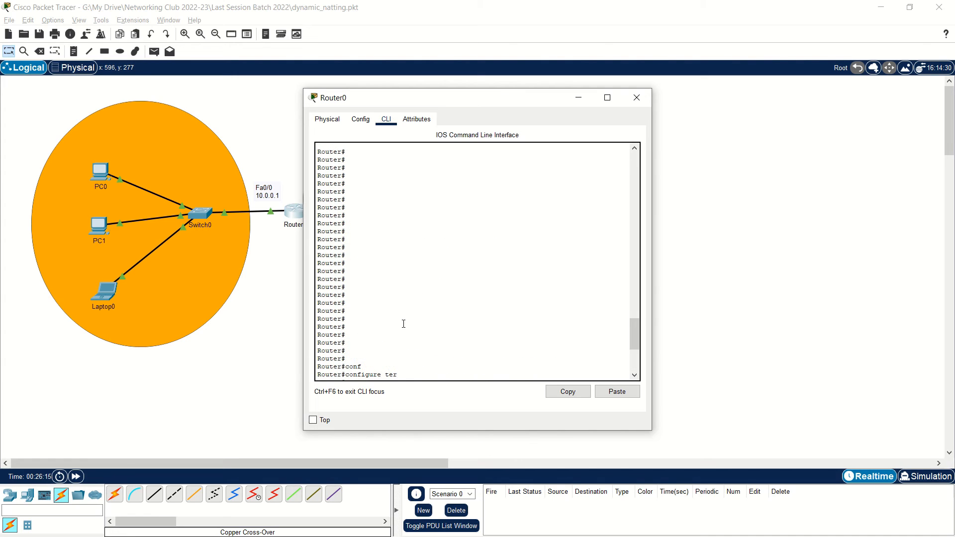
{"action": "left_click_drag", "start_coordinate": [318, 302], "coordinate": [371, 302]}
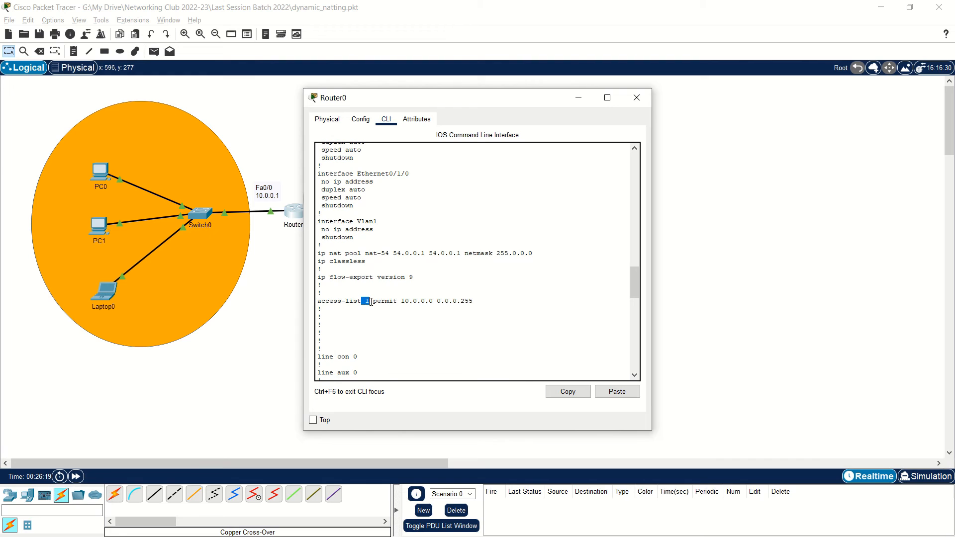
{"action": "scroll", "coordinate": [388, 308], "scroll_direction": "down", "scroll_amount": 17}
{"action": "type", "text": "st ?"}
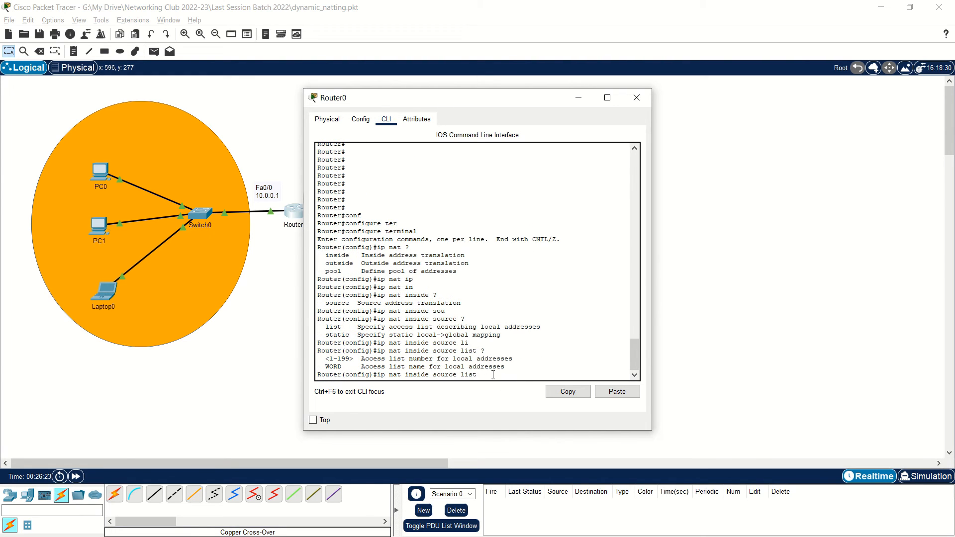
{"action": "type", "text": " 1 ?"}
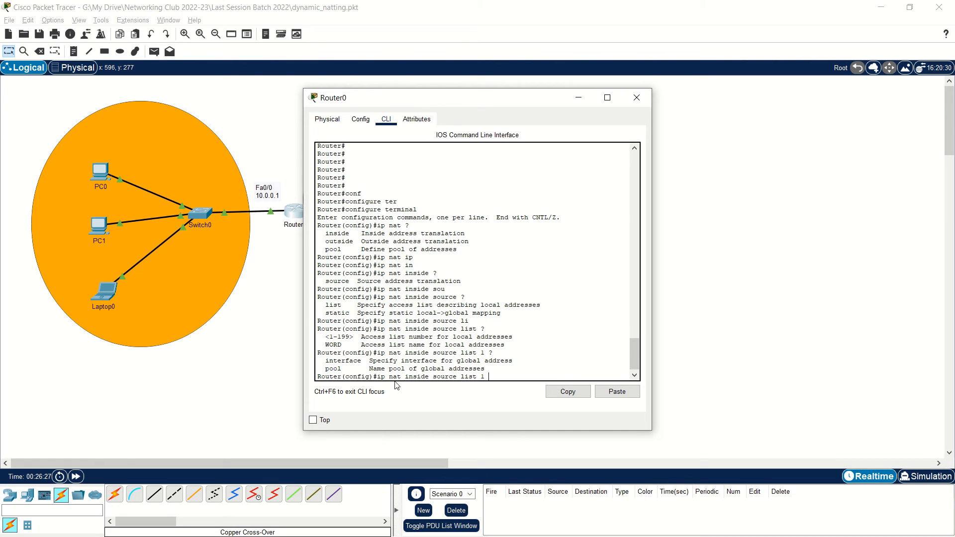
- Choose the pool option for source list 1 and look up the parameter it requires
{"action": "left_click_drag", "start_coordinate": [325, 371], "coordinate": [375, 368]}
{"action": "left_click", "coordinate": [491, 379]}
{"action": "type", "text": "po"}
{"action": "key", "text": "Tab"}
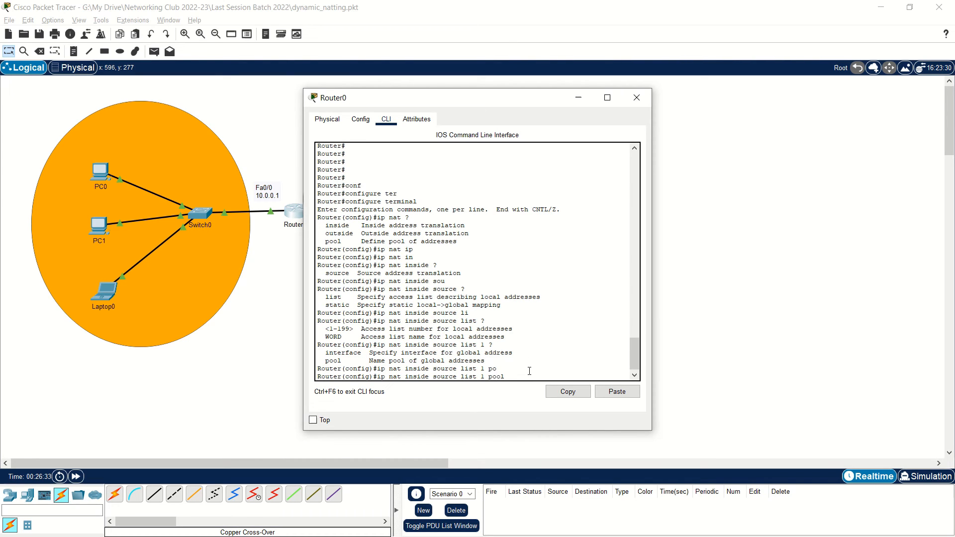
{"action": "type", "text": "?"}
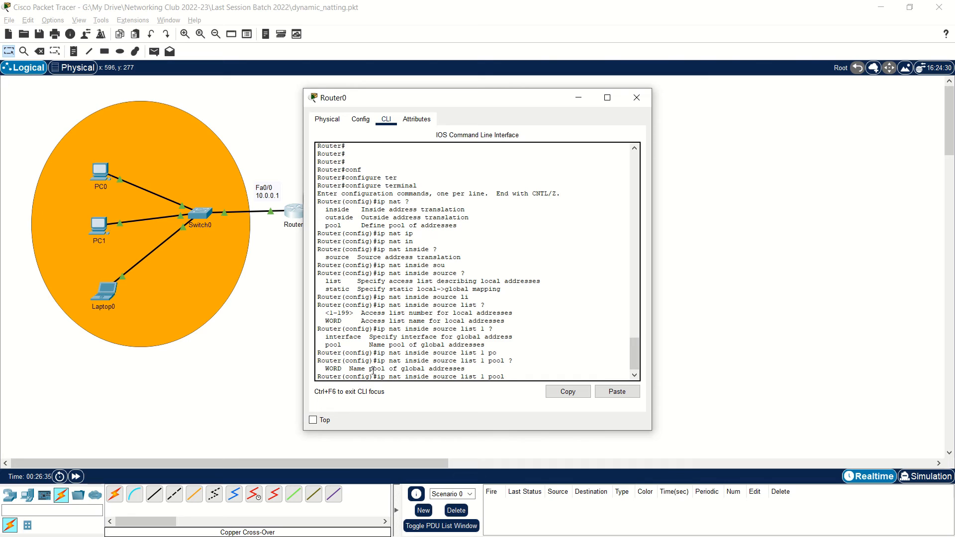
{"action": "left_click_drag", "start_coordinate": [322, 369], "coordinate": [471, 369]}
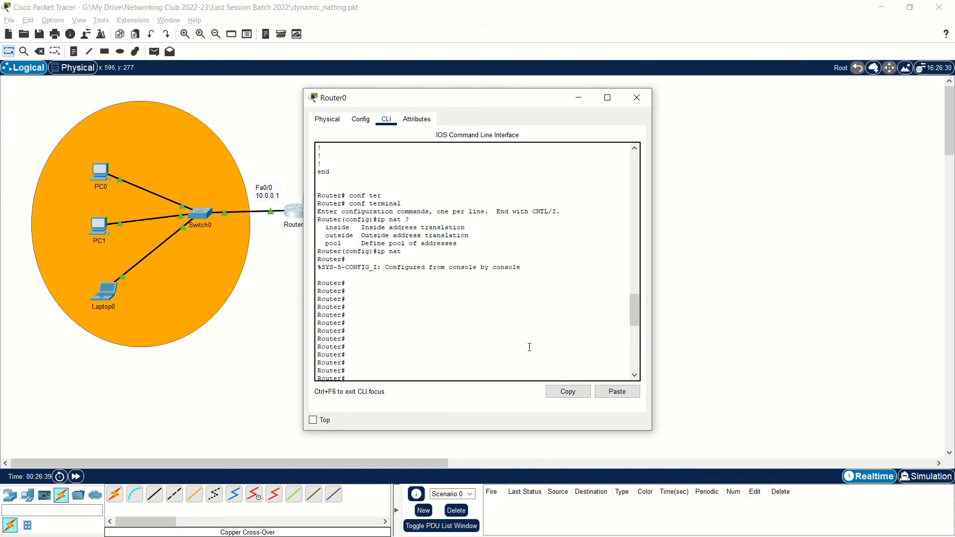
- Check the pool name in the earlier running configuration, give nat-54 as the pool and look up the remaining options
{"action": "scroll", "coordinate": [527, 348], "scroll_direction": "up", "scroll_amount": 10}
{"action": "scroll", "coordinate": [525, 347], "scroll_direction": "down", "scroll_amount": 6}
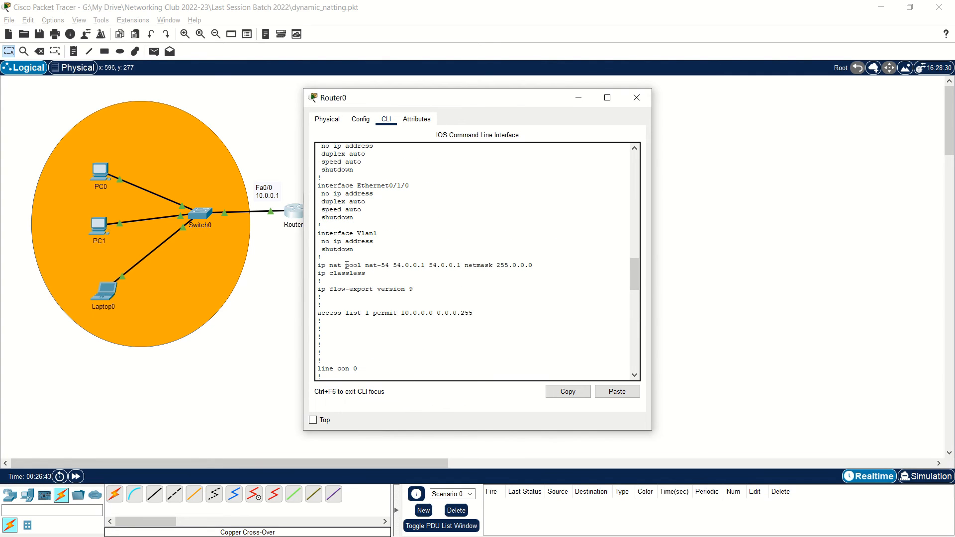
{"action": "left_click_drag", "start_coordinate": [365, 265], "coordinate": [390, 266]}
{"action": "scroll", "coordinate": [578, 309], "scroll_direction": "down", "scroll_amount": 11}
{"action": "scroll", "coordinate": [577, 308], "scroll_direction": "down", "scroll_amount": 10}
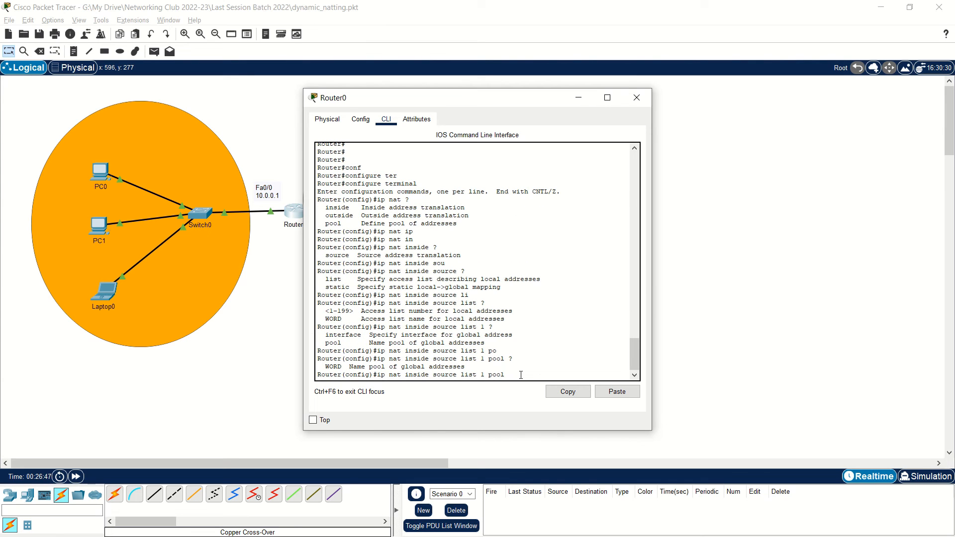
{"action": "type", "text": "nat-54 ?"}
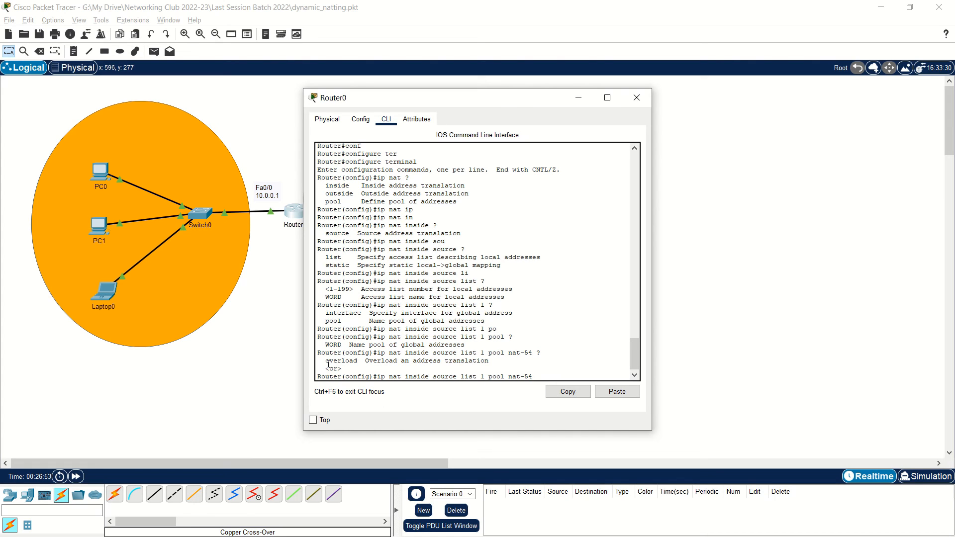
- Examine the overload option's description and add overload to the ip nat inside source list 1 pool nat-54 command
{"action": "left_click_drag", "start_coordinate": [327, 362], "coordinate": [491, 362]}
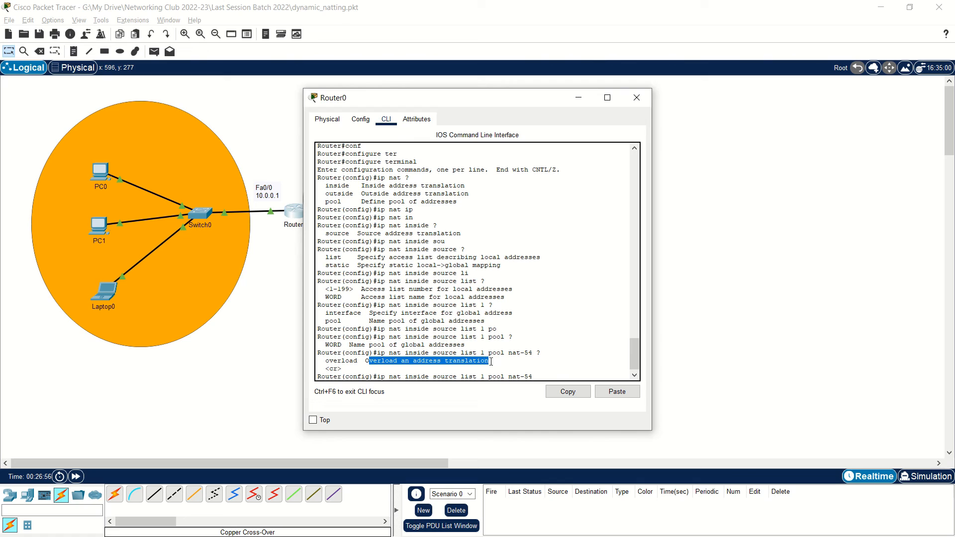
{"action": "left_click", "coordinate": [568, 380]}
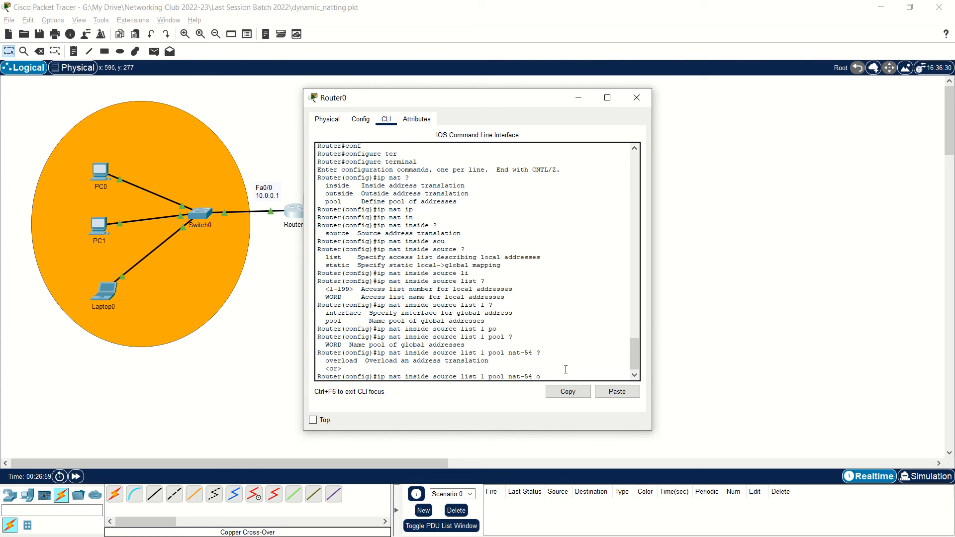
{"action": "key", "text": "Tab"}
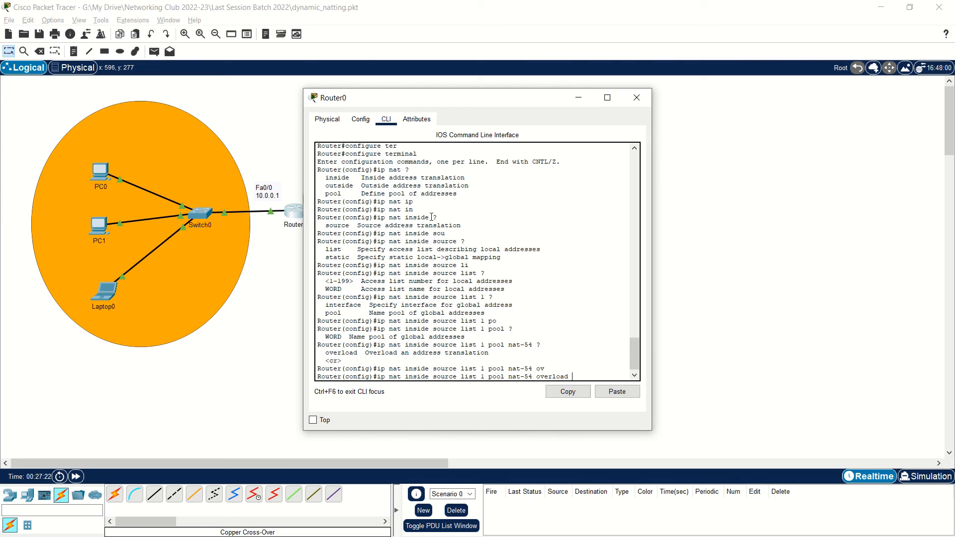
- Apply the ip nat inside source list 1 pool nat-54 overload command and leave global configuration mode
{"action": "left_click_drag", "start_coordinate": [430, 217], "coordinate": [440, 218]}
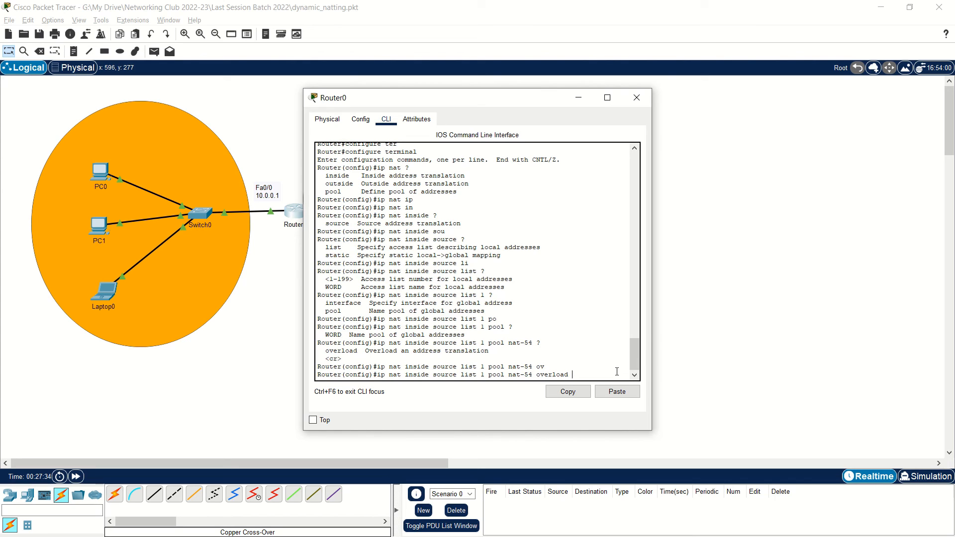
{"action": "key", "text": "Return"}
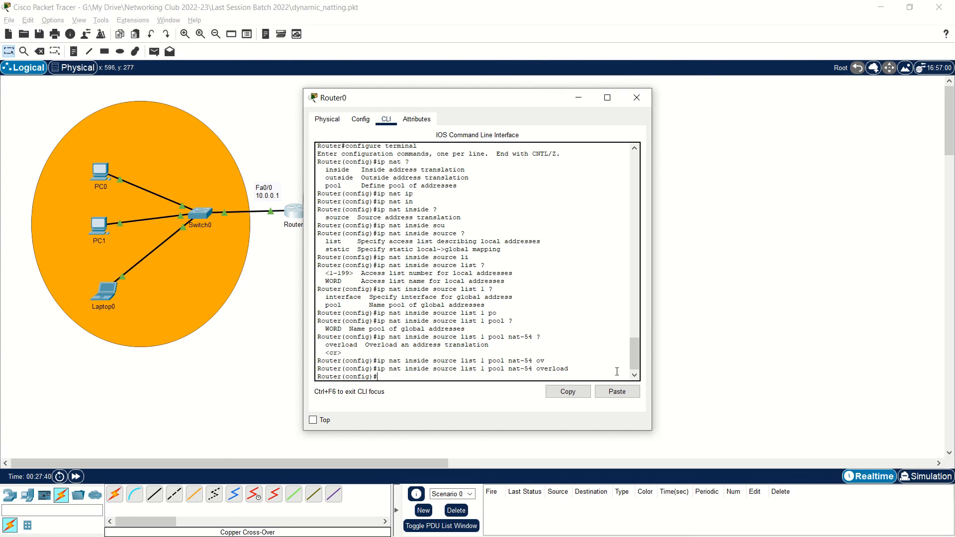
{"action": "key", "text": "ctrl+z"}
- Display the router's running configuration with show running-config
{"action": "type", "text": "sho"}
{"action": "key", "text": "Tab"}
{"action": "type", "text": "ri"}
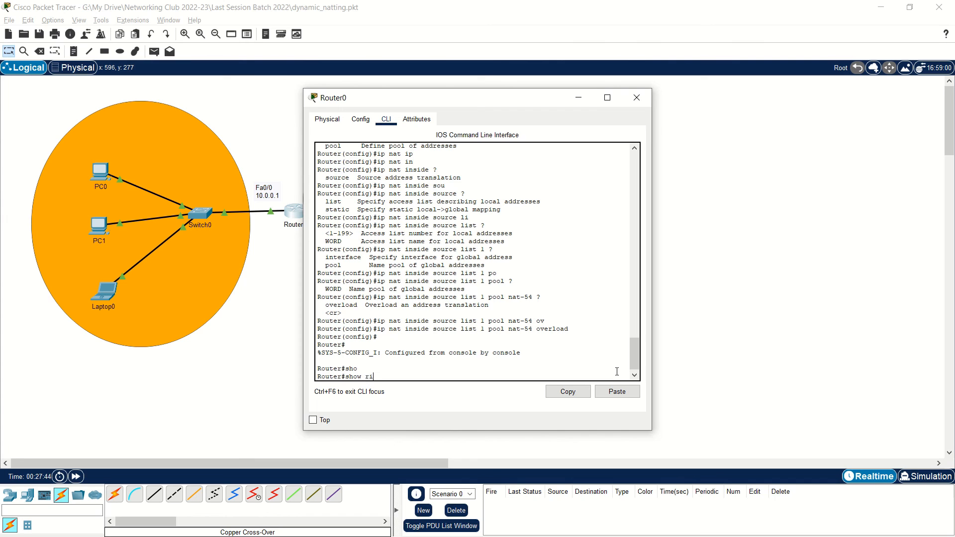
{"action": "type", "text": "u"}
{"action": "key", "text": "BackSpace"}
{"action": "key", "text": "BackSpace"}
{"action": "type", "text": "un"}
{"action": "key", "text": "Tab"}
{"action": "key", "text": "Return"}
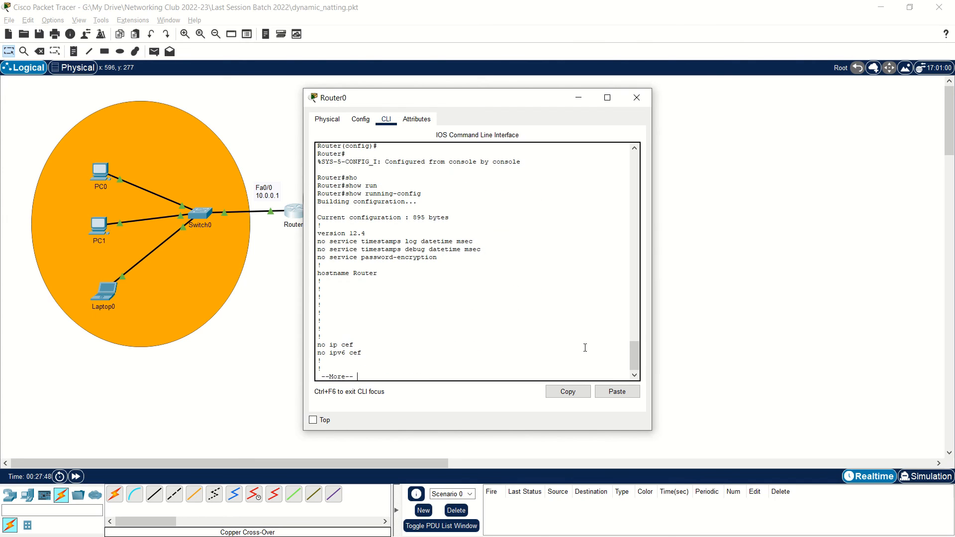
- Page through the running configuration, check the ip nat inside source line with overload, and close the Router0 window
{"action": "key", "text": "space"}
{"action": "key", "text": "space"}
{"action": "key", "text": "space"}
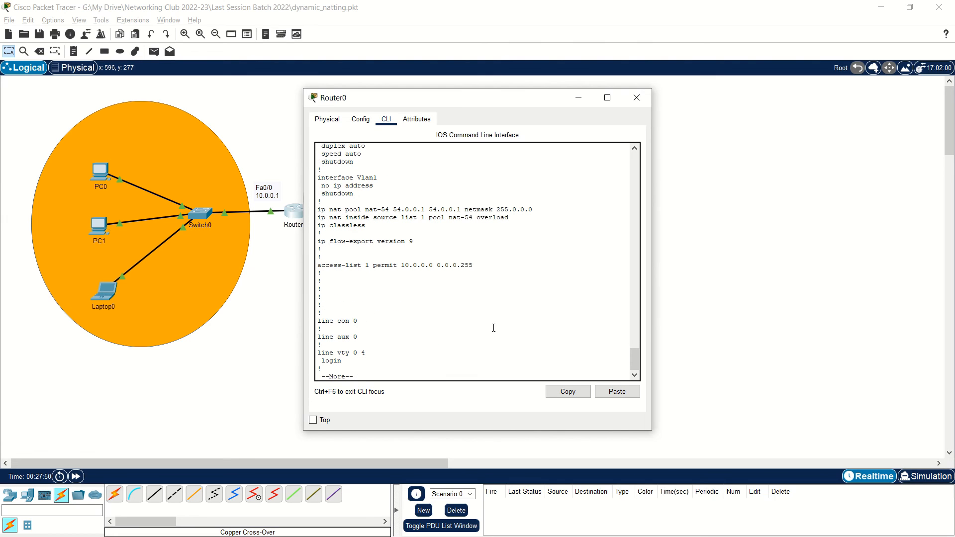
{"action": "left_click_drag", "start_coordinate": [511, 219], "coordinate": [320, 220]}
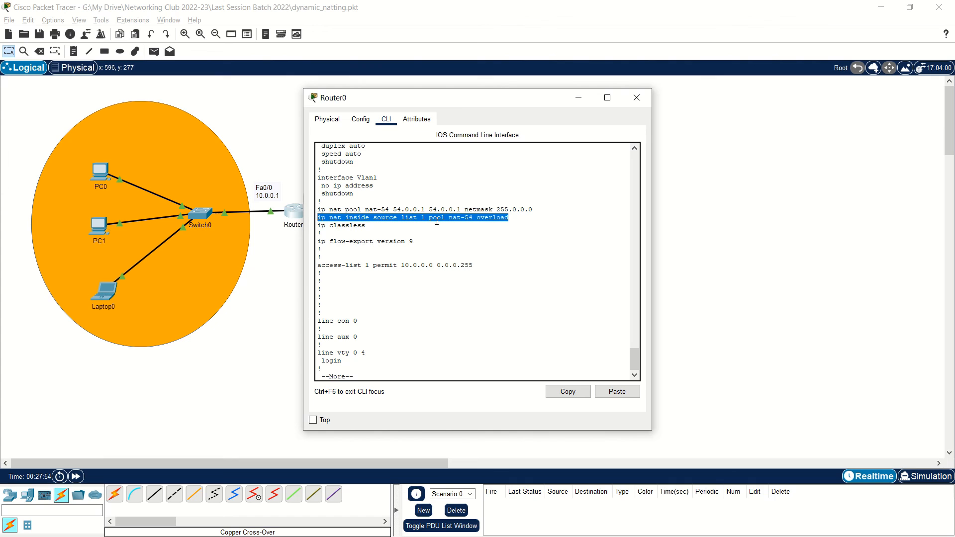
{"action": "left_click", "coordinate": [637, 97]}
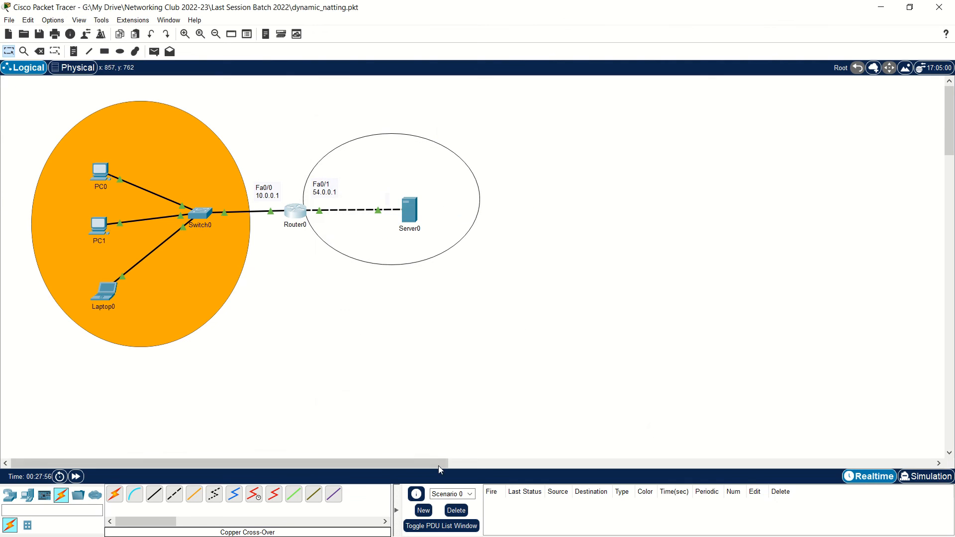
- Send a simple PDU from PC0 to Server0 and delete the scenario's PDU
{"action": "left_click", "coordinate": [154, 52]}
{"action": "left_click", "coordinate": [103, 171]}
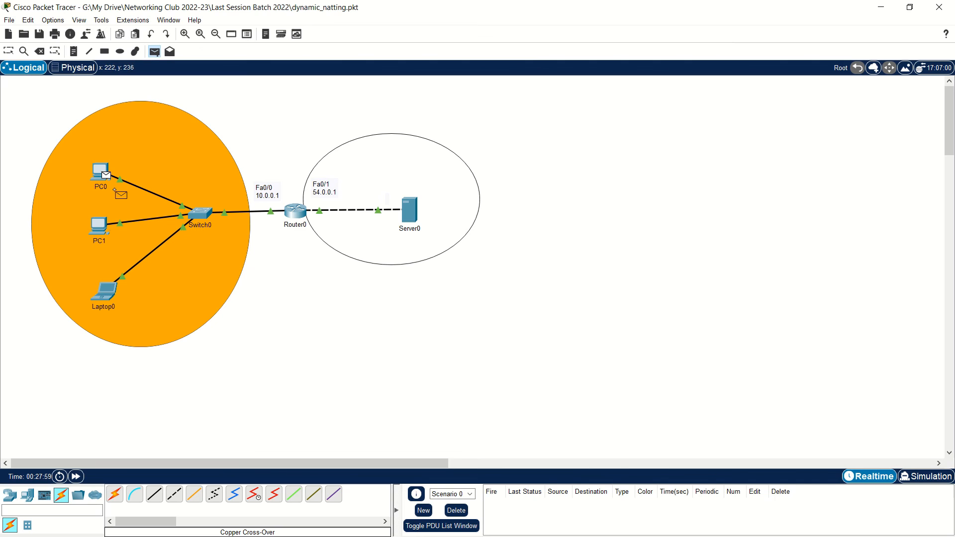
{"action": "left_click", "coordinate": [407, 212]}
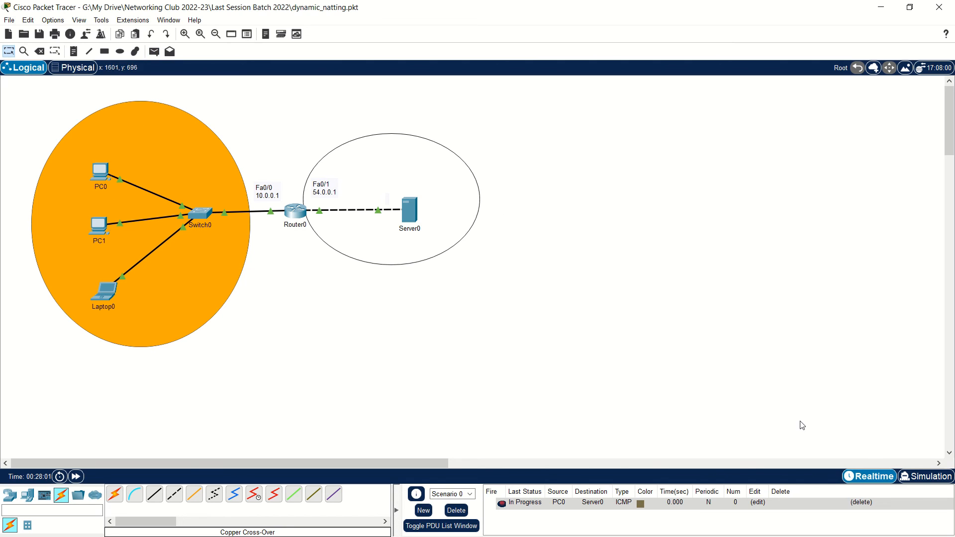
{"action": "left_click", "coordinate": [456, 510]}
- Send a new simple PDU from PC0 to Server0 and advance it to Switch0 in Simulation mode
{"action": "left_click", "coordinate": [153, 51]}
{"action": "left_click", "coordinate": [101, 171]}
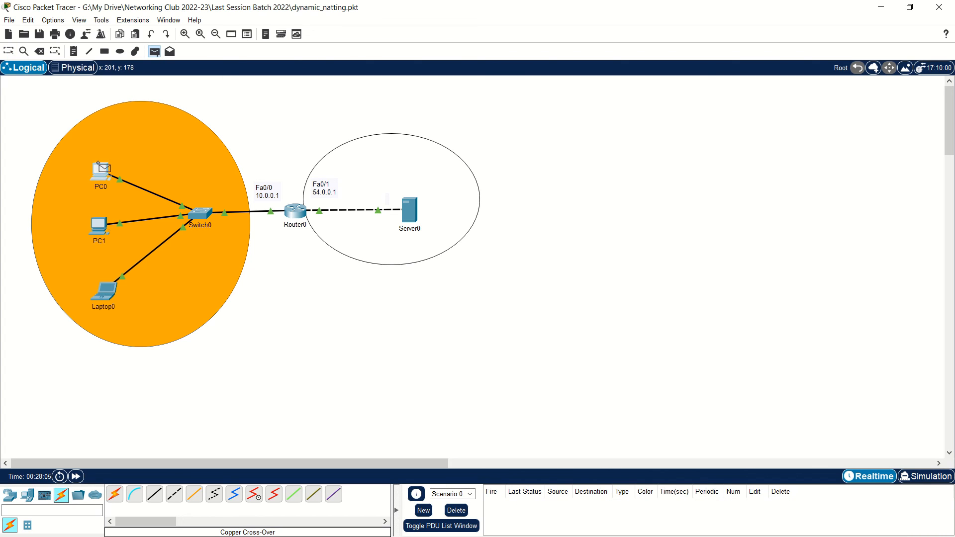
{"action": "left_click", "coordinate": [407, 212]}
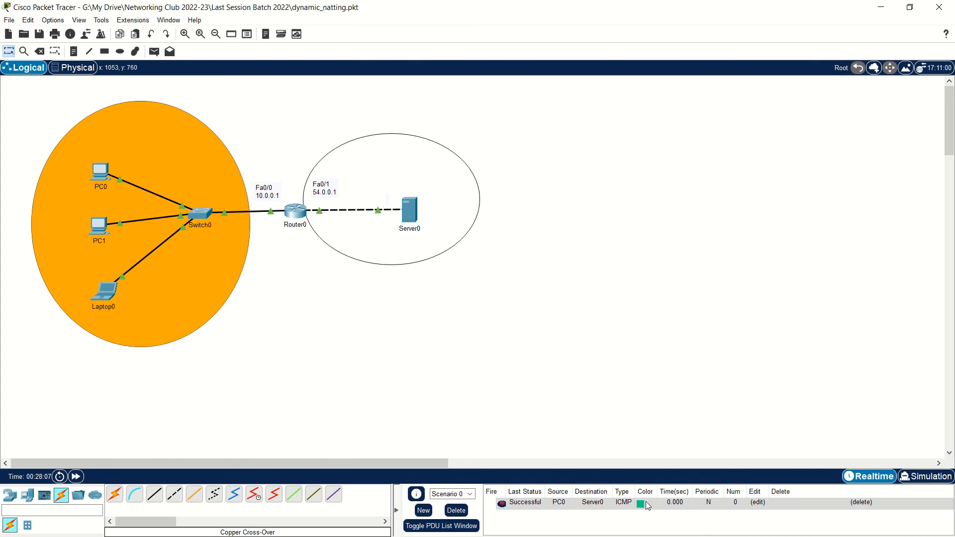
{"action": "left_click", "coordinate": [945, 478]}
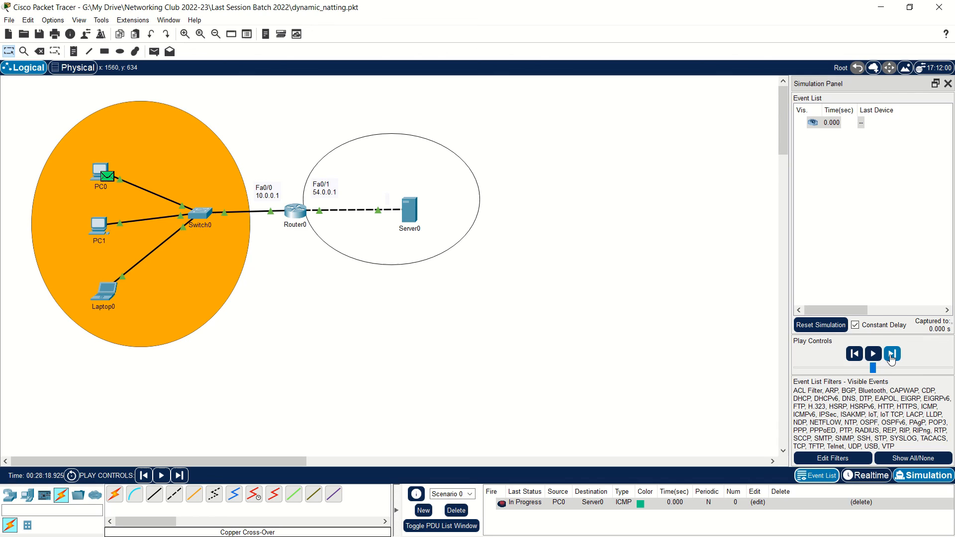
{"action": "left_click", "coordinate": [891, 353]}
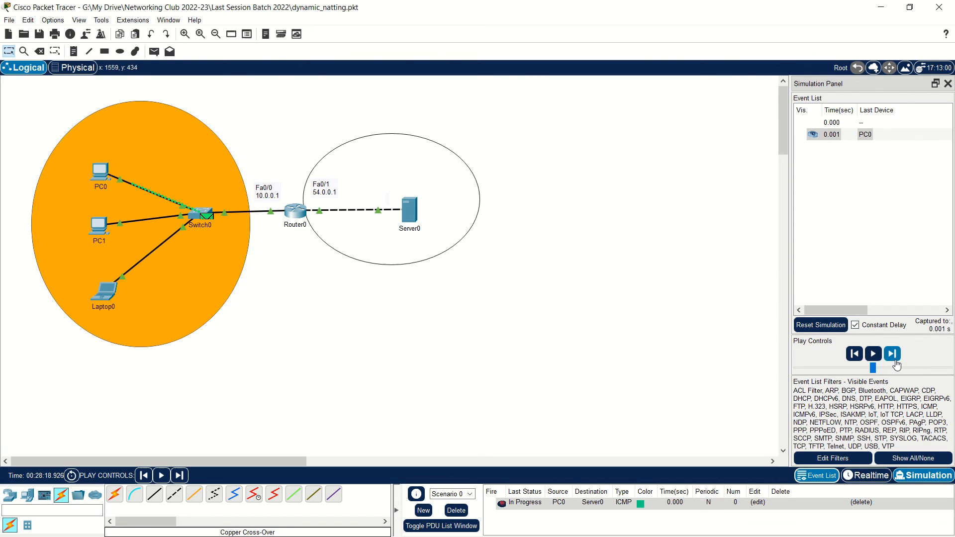
- Examine the source and destination IP in the inbound and outbound PDU details at Switch0
{"action": "left_click", "coordinate": [207, 219]}
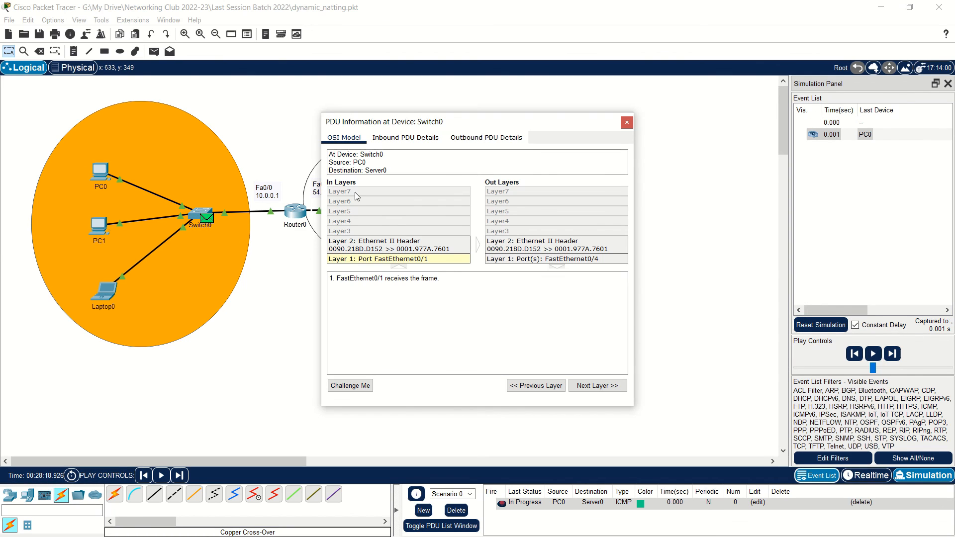
{"action": "left_click", "coordinate": [405, 138]}
{"action": "left_click_drag", "start_coordinate": [485, 333], "coordinate": [434, 325]}
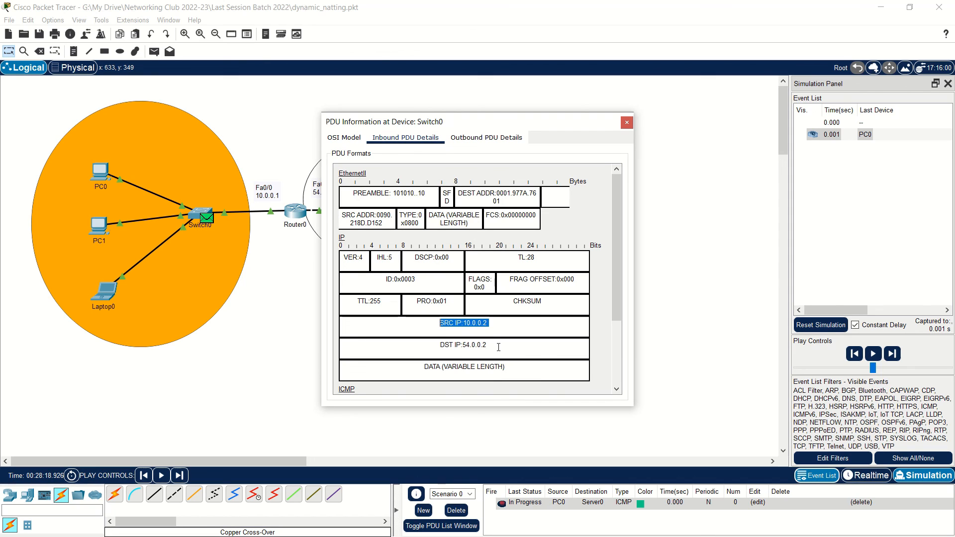
{"action": "left_click_drag", "start_coordinate": [498, 347], "coordinate": [422, 347]}
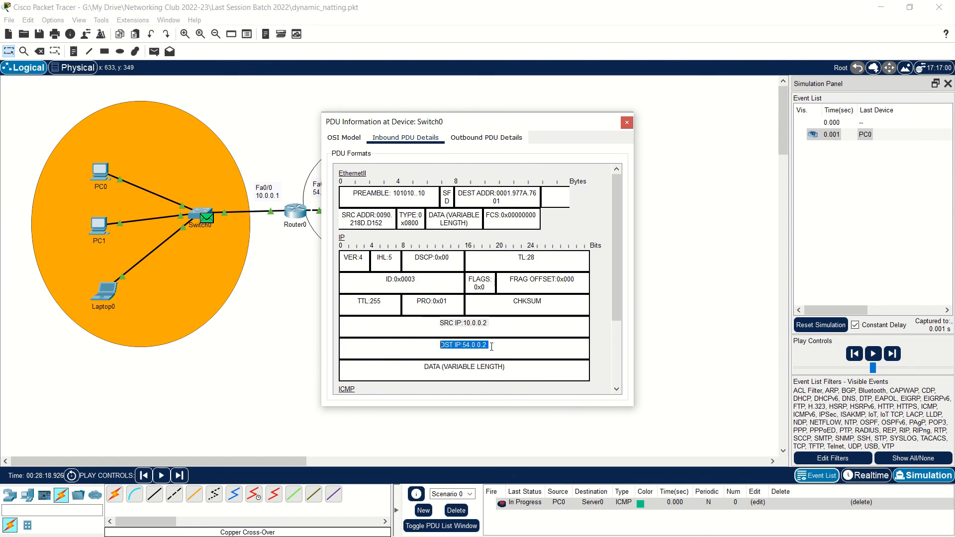
{"action": "left_click_drag", "start_coordinate": [490, 324], "coordinate": [418, 320]}
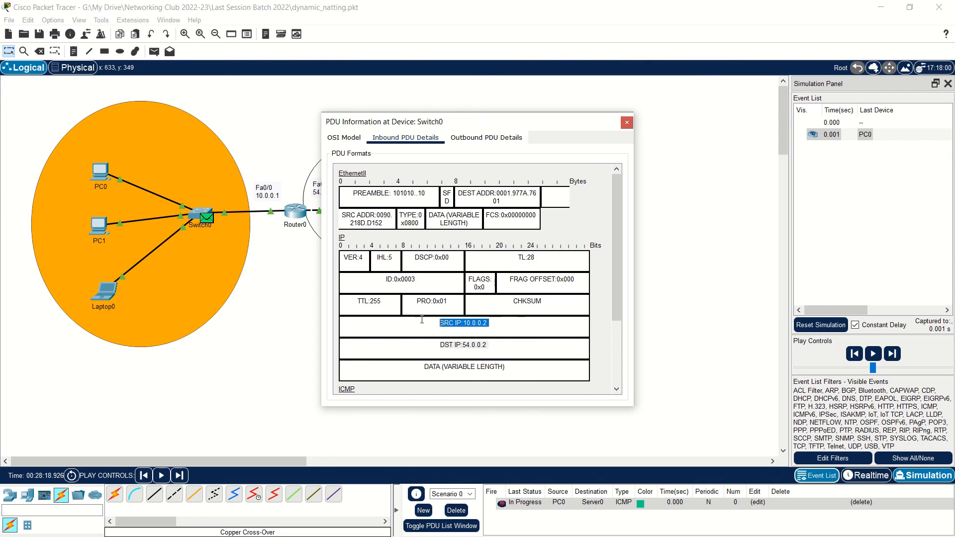
{"action": "left_click", "coordinate": [453, 138]}
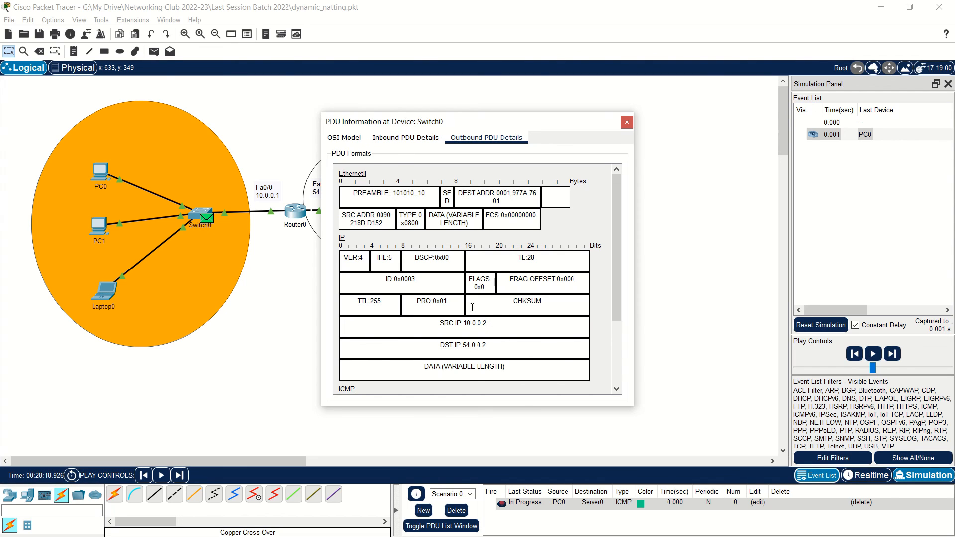
{"action": "left_click", "coordinate": [627, 123]}
- Advance the packet to Router0 and check its source and destination IP in the inbound PDU details
{"action": "left_click", "coordinate": [892, 354]}
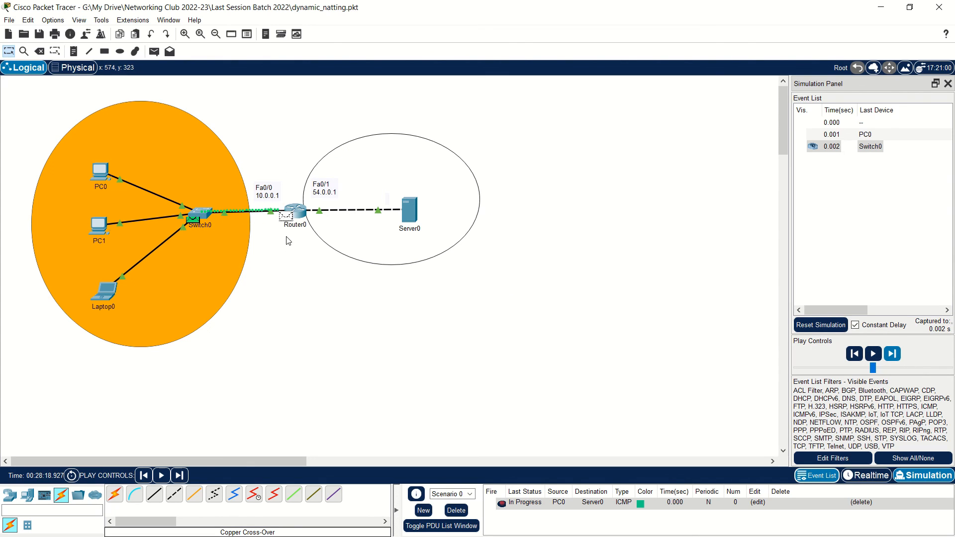
{"action": "left_click", "coordinate": [302, 215]}
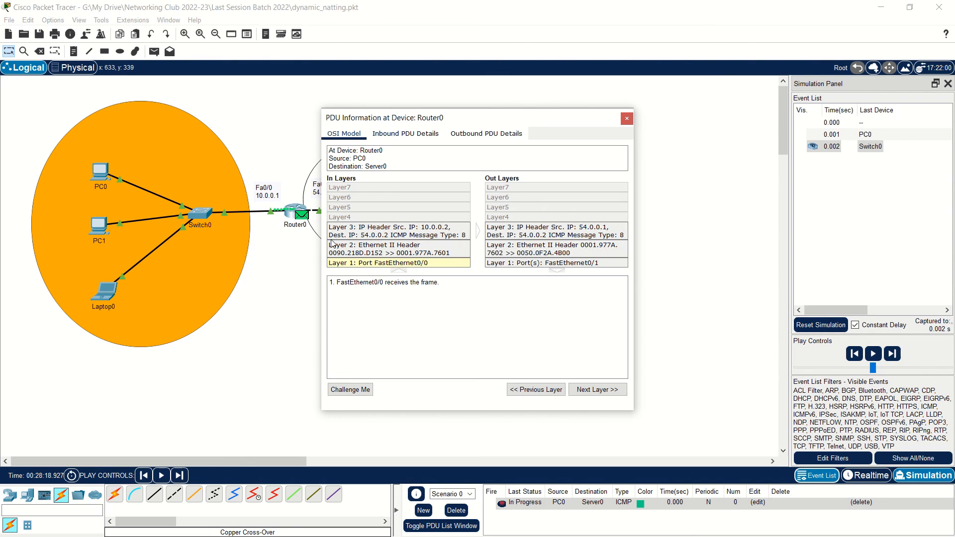
{"action": "left_click", "coordinate": [398, 134]}
{"action": "left_click_drag", "start_coordinate": [491, 321], "coordinate": [434, 320]}
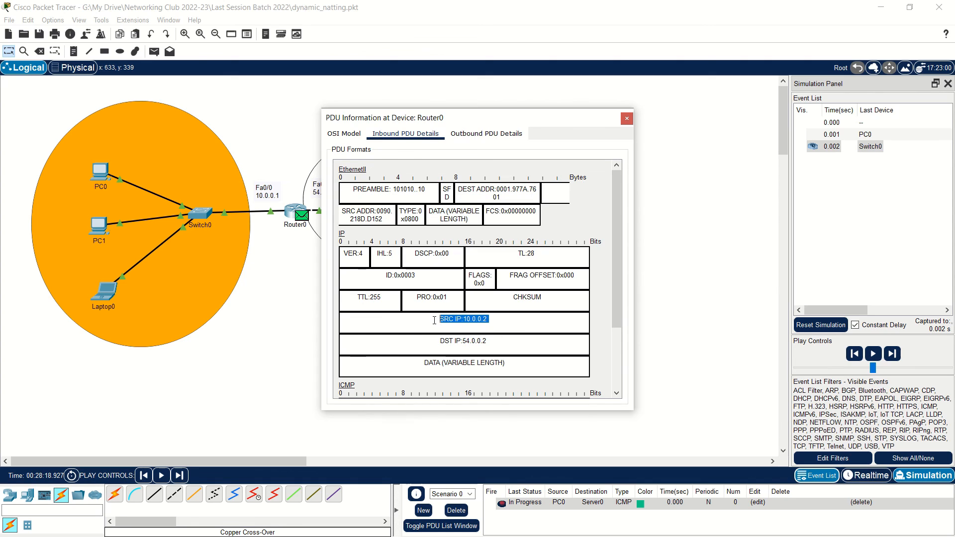
{"action": "left_click_drag", "start_coordinate": [491, 342], "coordinate": [422, 343]}
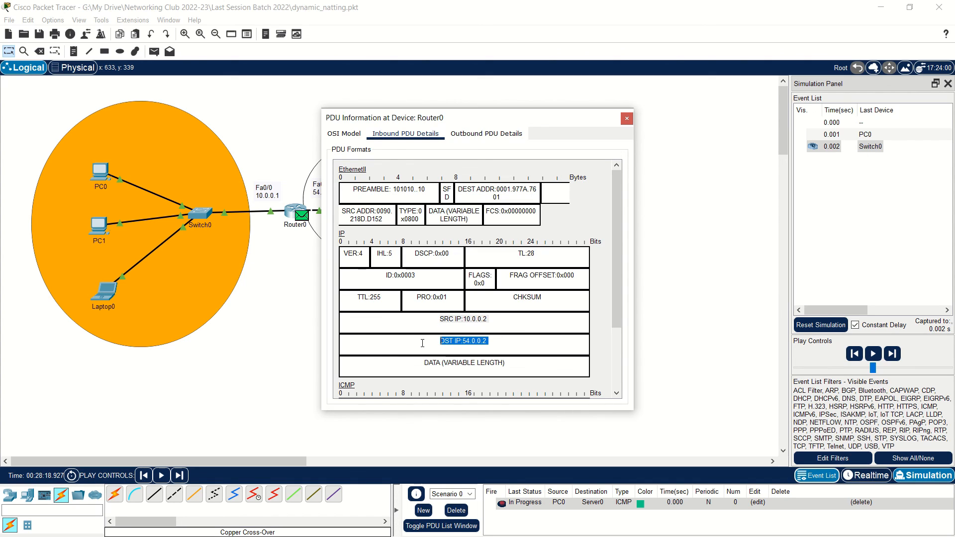
- Compare the source IP in Router0's outbound PDU details with the inbound one and close the PDU information
{"action": "left_click", "coordinate": [462, 134]}
{"action": "left_click", "coordinate": [419, 318]}
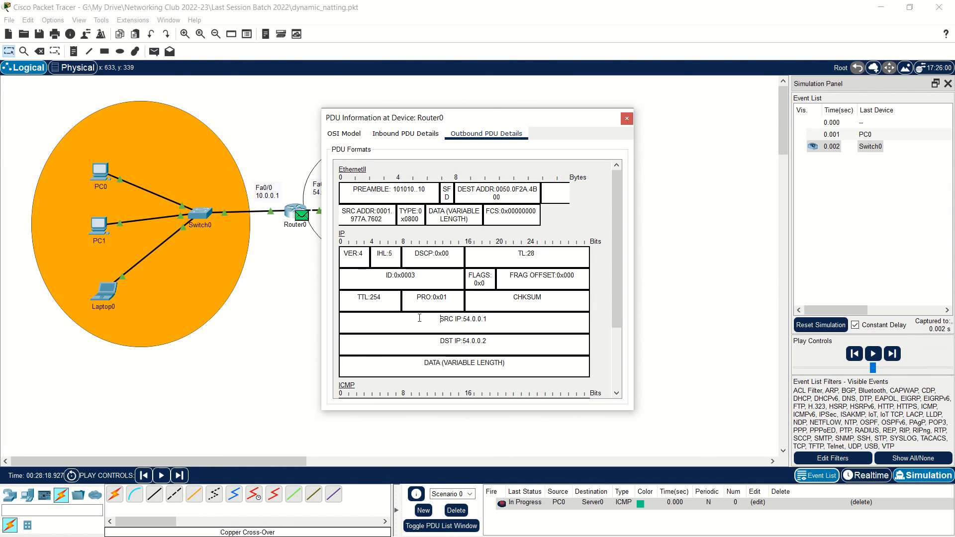
{"action": "left_click_drag", "start_coordinate": [490, 319], "coordinate": [405, 321]}
{"action": "left_click", "coordinate": [405, 135]}
{"action": "left_click", "coordinate": [463, 135]}
{"action": "left_click", "coordinate": [626, 120]}
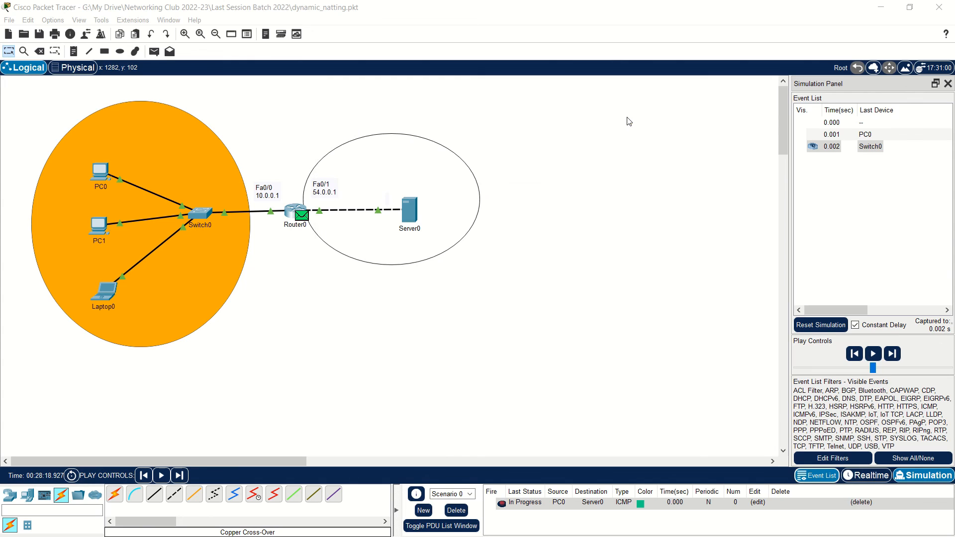
- Advance the packet through Server0 and back to Router0, and return to the privileged prompt in the router's CLI
{"action": "left_click", "coordinate": [891, 353]}
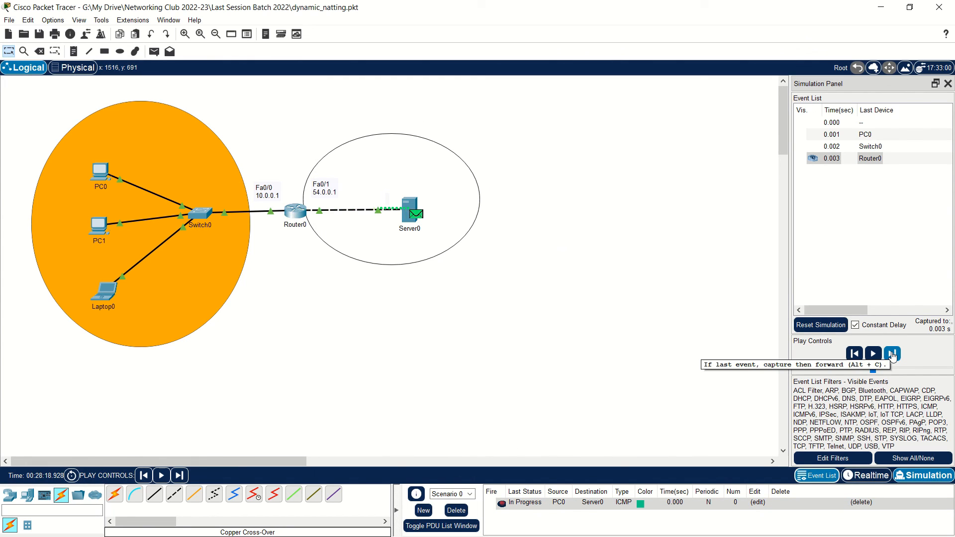
{"action": "left_click", "coordinate": [891, 354]}
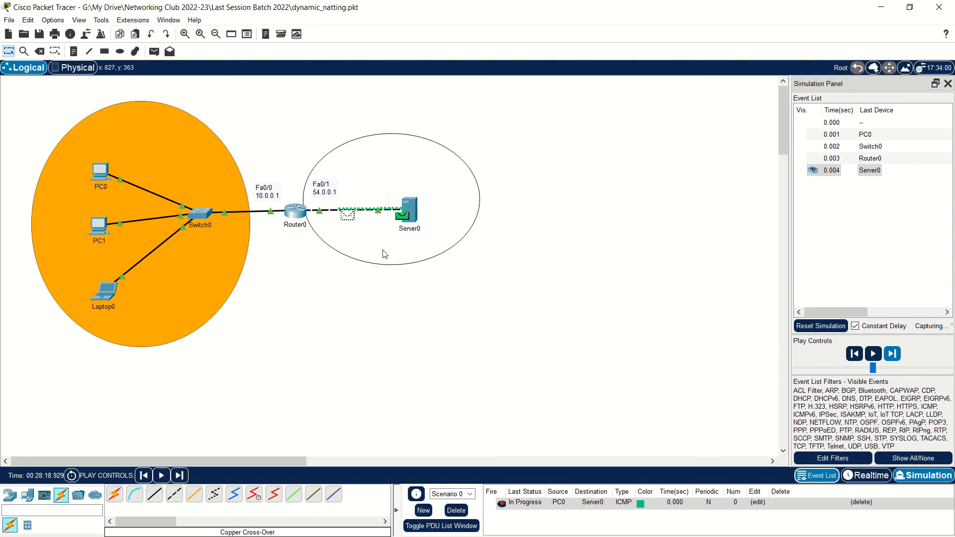
{"action": "left_click", "coordinate": [293, 216]}
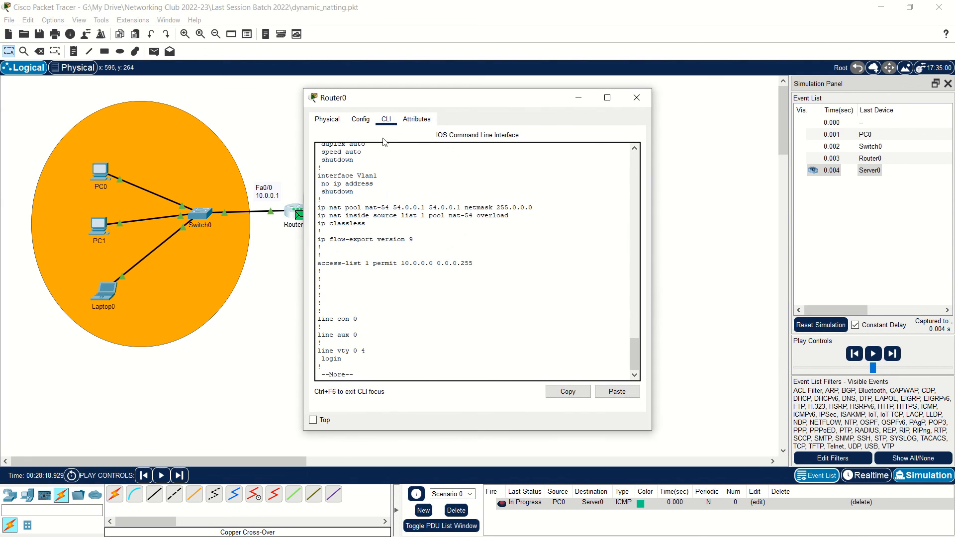
{"action": "key", "text": "space"}
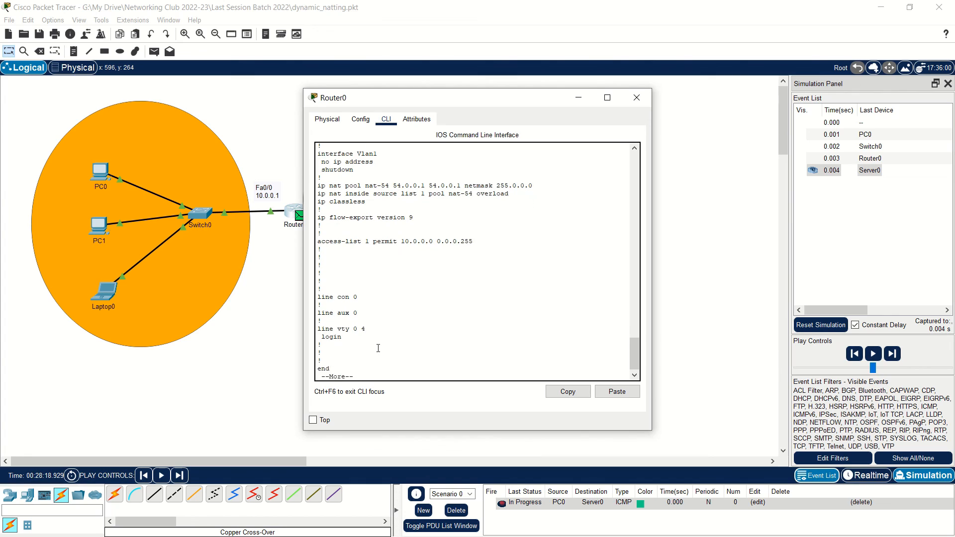
{"action": "key", "text": "Return"}
- Display the router's NAT table with show ip nat translations
{"action": "type", "text": "sh"}
{"action": "key", "text": "Tab"}
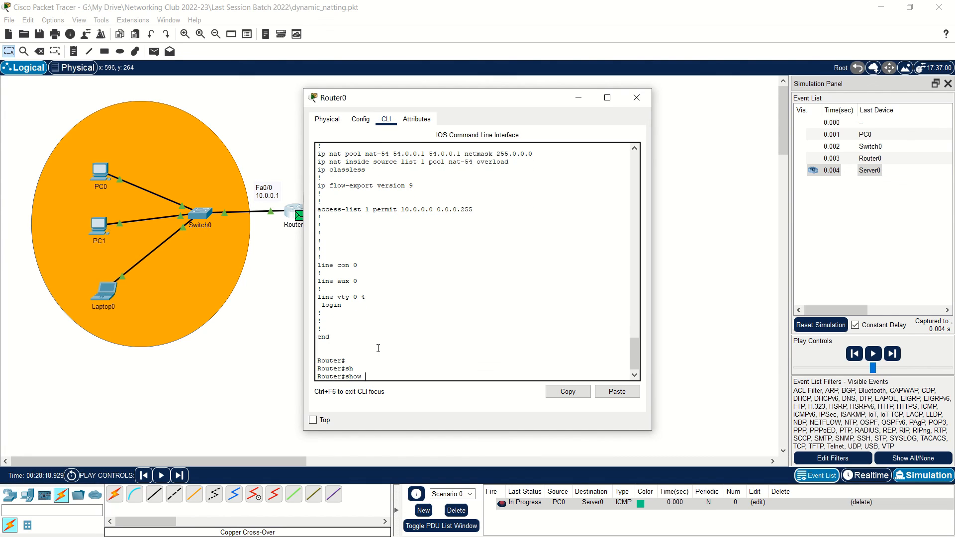
{"action": "type", "text": "ip na"}
{"action": "key", "text": "Tab"}
{"action": "type", "text": "tra"}
{"action": "key", "text": "Tab"}
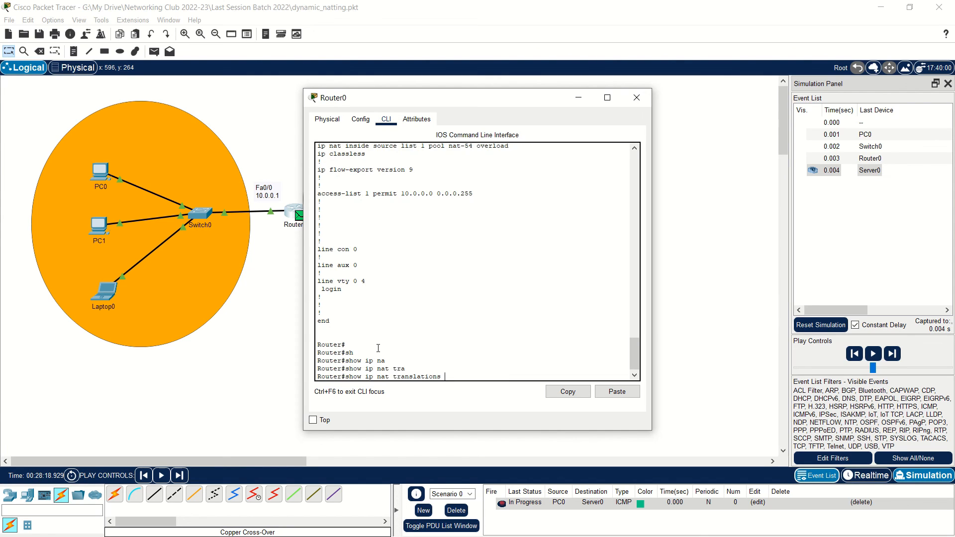
{"action": "key", "text": "Return"}
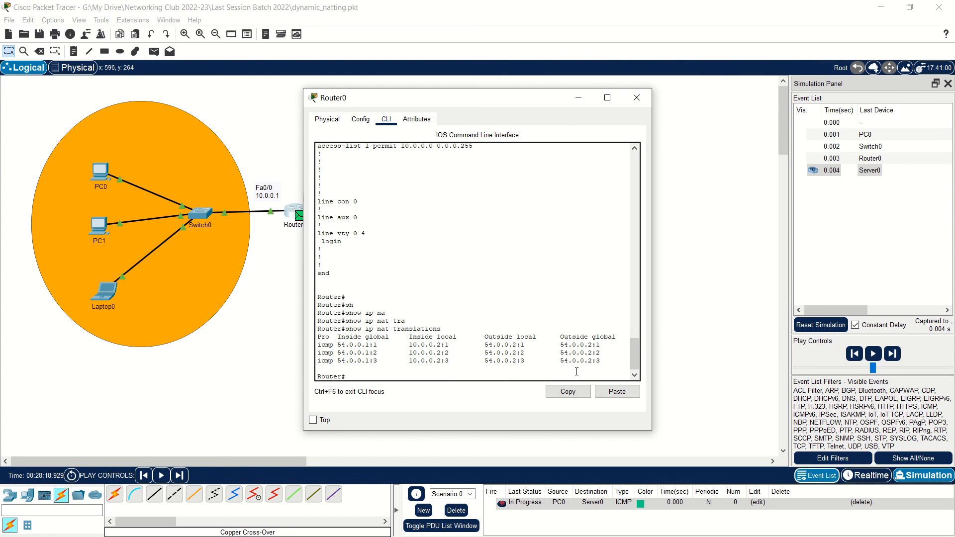
- Examine the ICMP entries in the translation table, comparing the outside global and inside global addresses and their port numbers
{"action": "left_click_drag", "start_coordinate": [608, 361], "coordinate": [309, 340]}
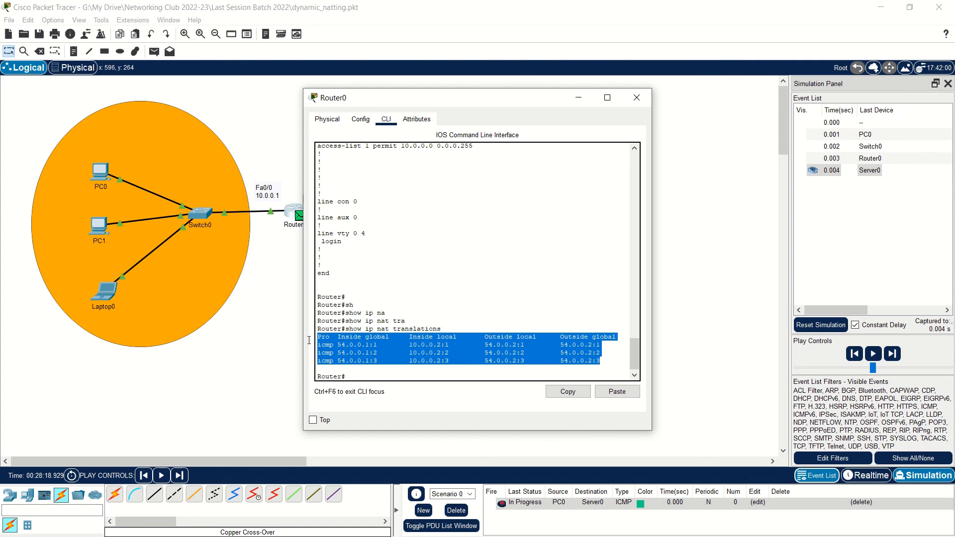
{"action": "left_click", "coordinate": [403, 361]}
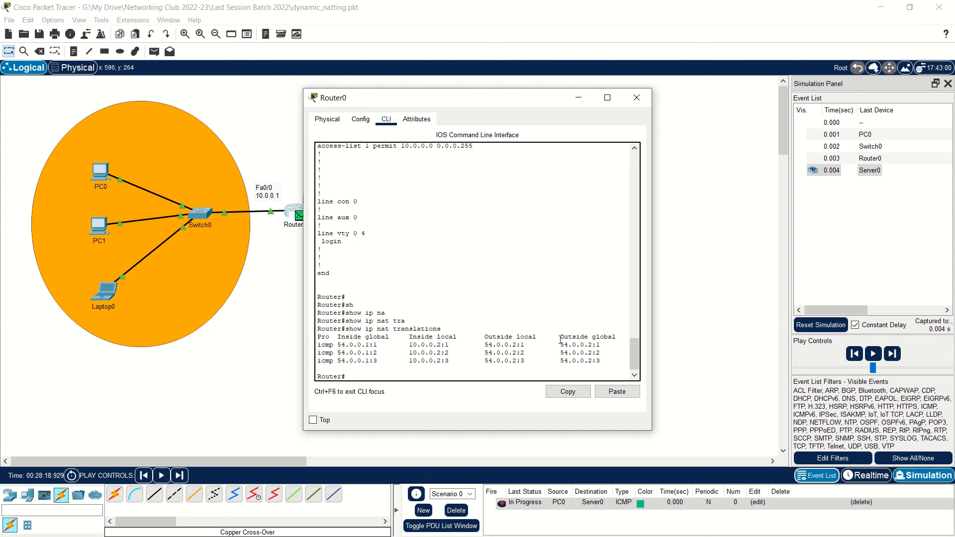
{"action": "left_click_drag", "start_coordinate": [557, 337], "coordinate": [605, 361]}
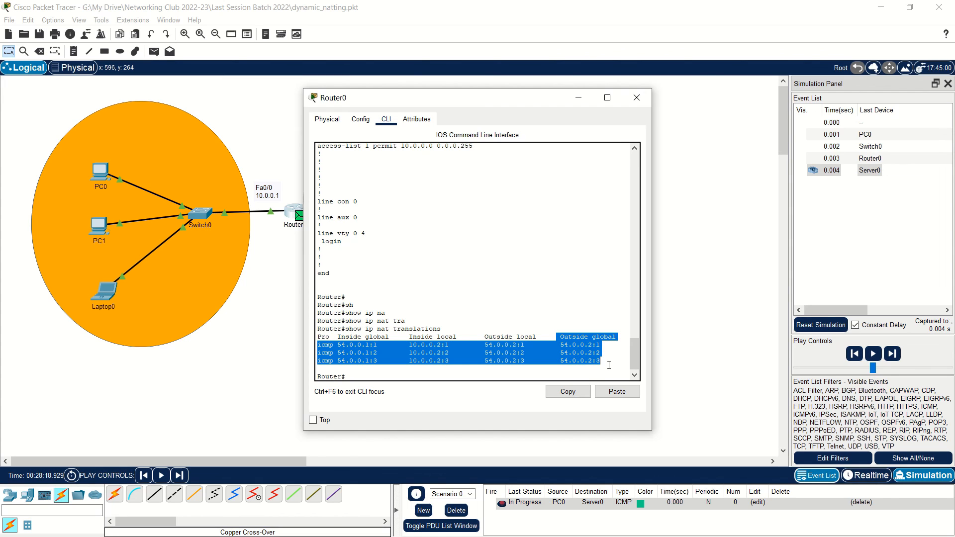
{"action": "left_click", "coordinate": [609, 363]}
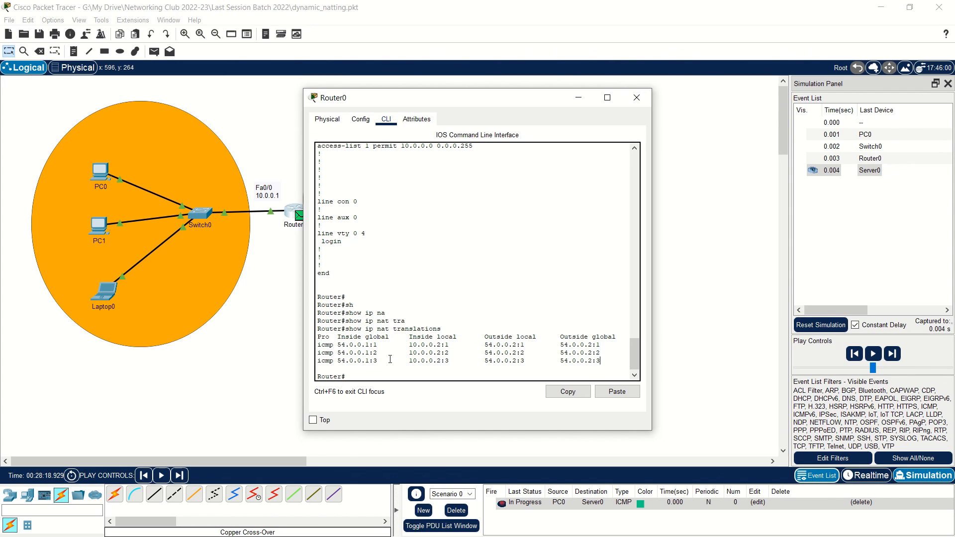
{"action": "left_click_drag", "start_coordinate": [381, 360], "coordinate": [338, 345]}
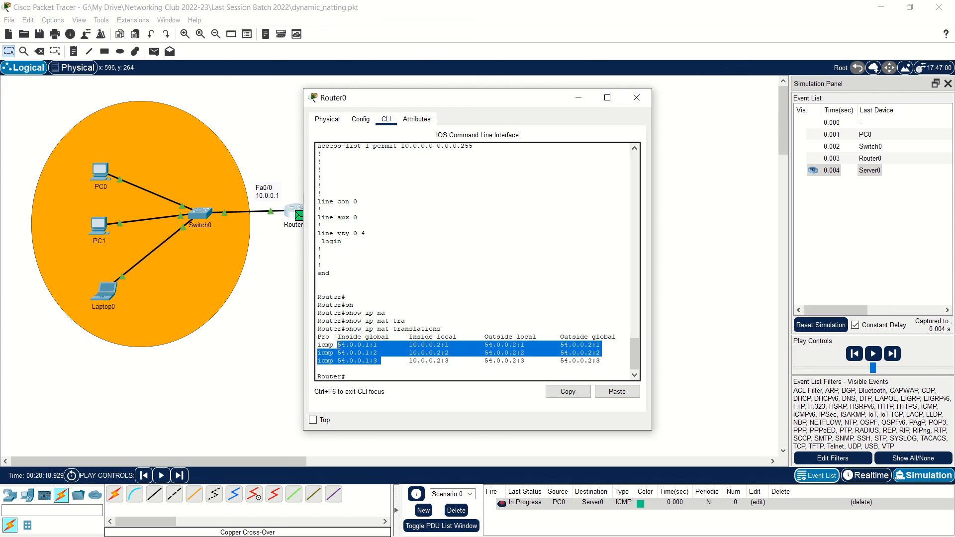
{"action": "left_click", "coordinate": [376, 363]}
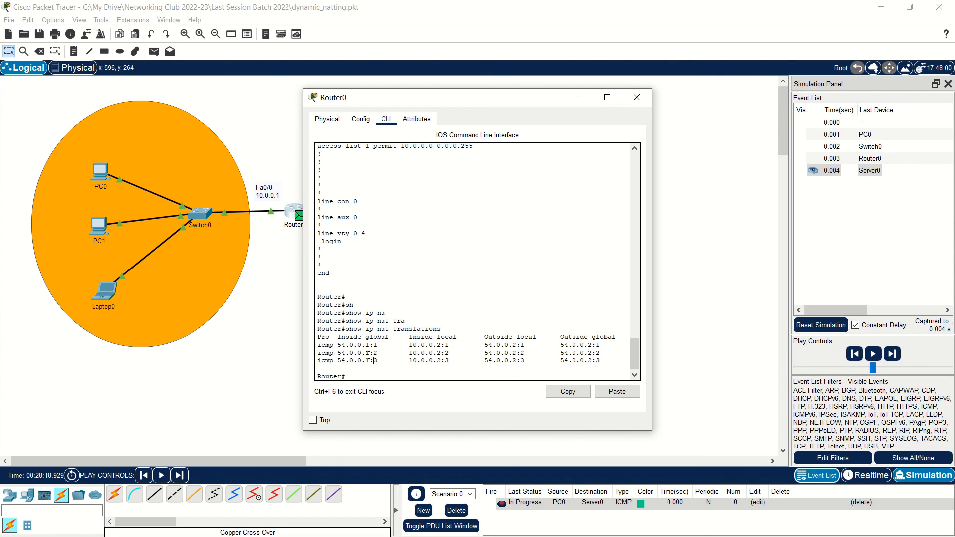